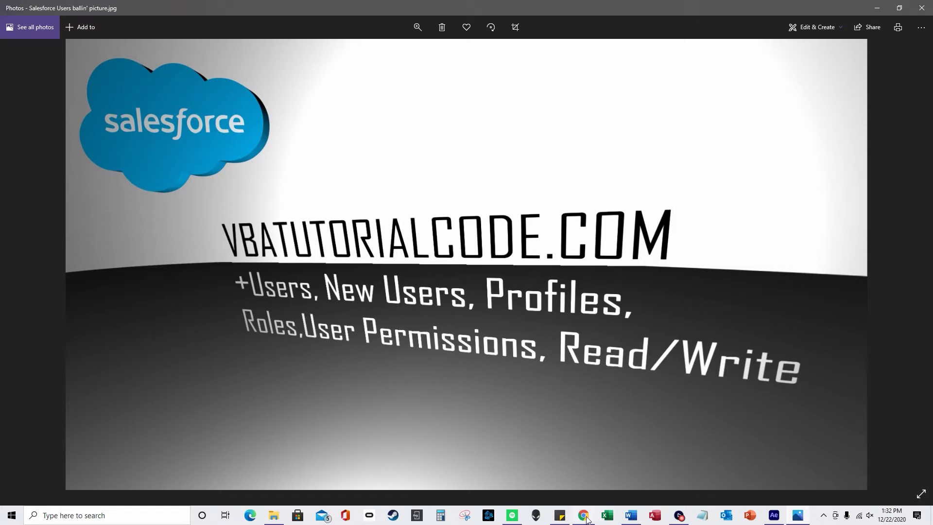
# Switch from the Photos viewer to Chrome, which shows the Salesforce Inventory3 home dashboard
pyautogui.click(585, 516)
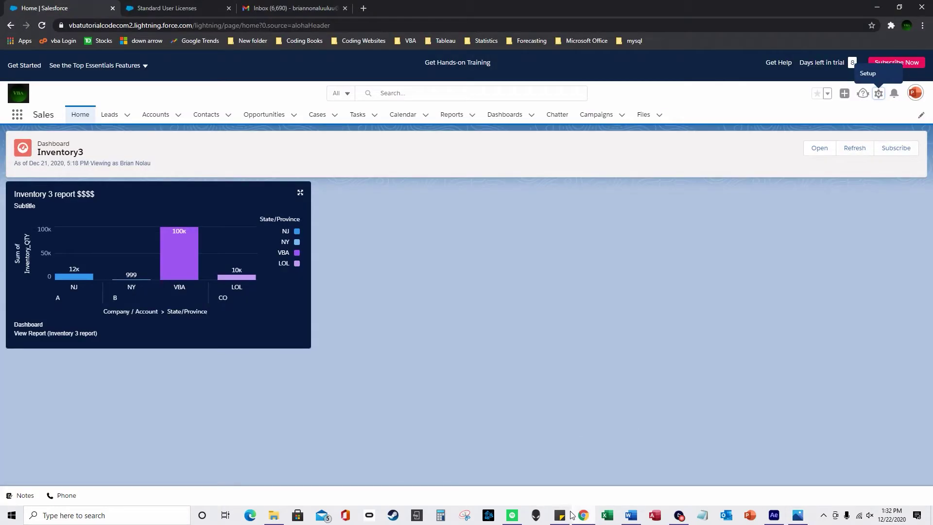
# Open Setup from the gear menu and go to Users > Profiles to list Custom Standard User and Custom Standard User 2
pyautogui.click(878, 93)
pyautogui.click(835, 159)
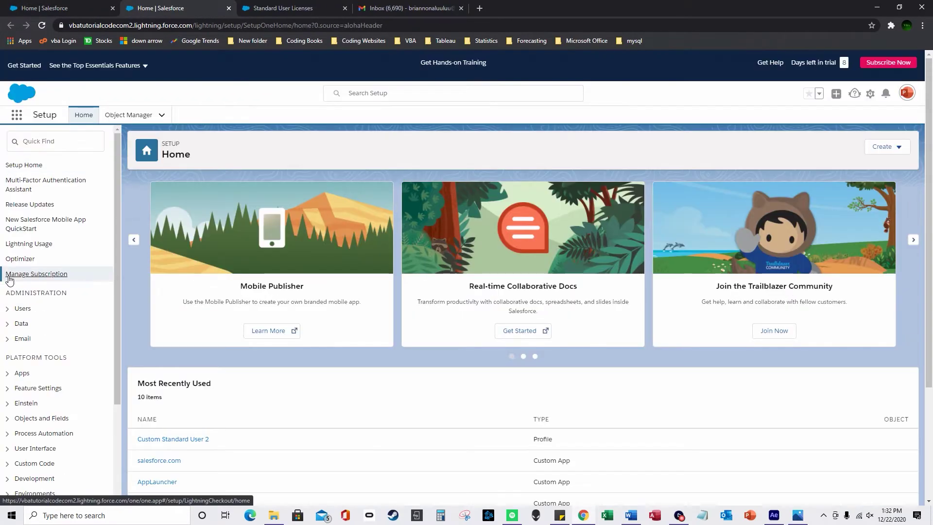
pyautogui.click(15, 273)
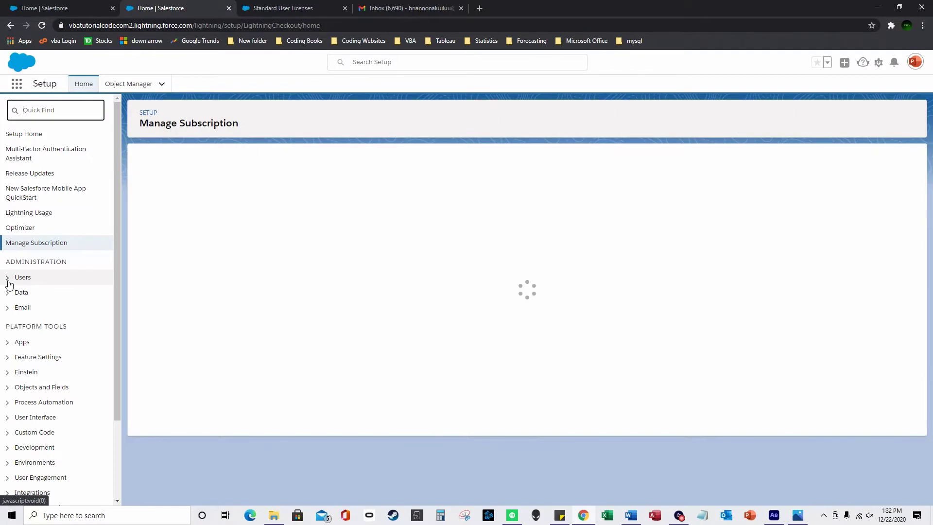
pyautogui.click(7, 278)
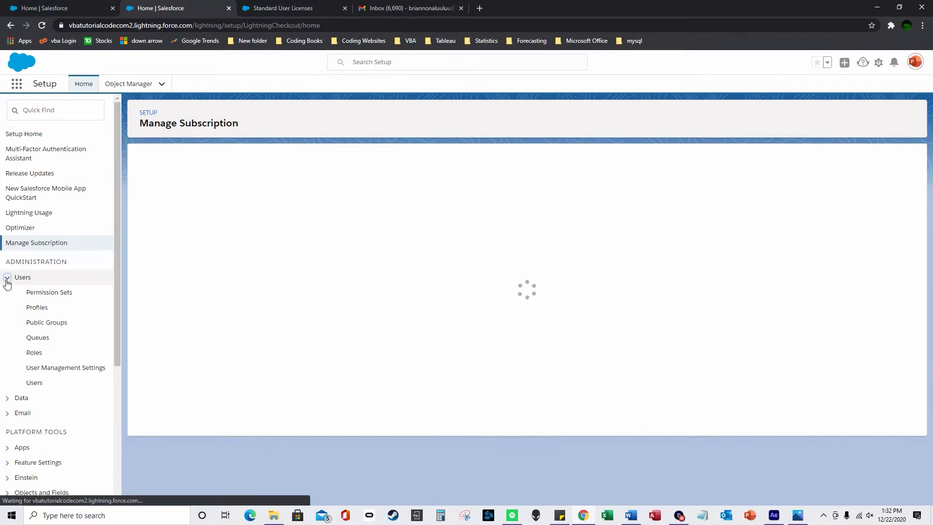
pyautogui.click(39, 414)
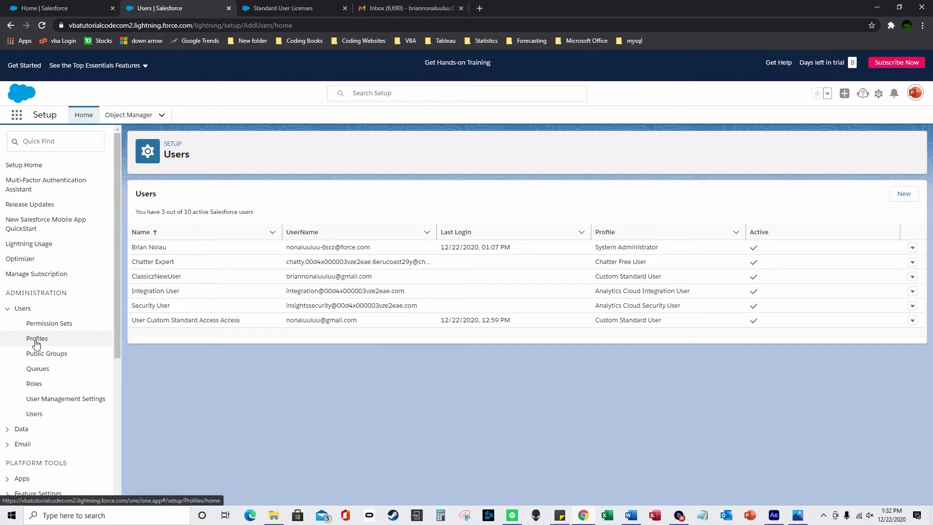
pyautogui.click(37, 340)
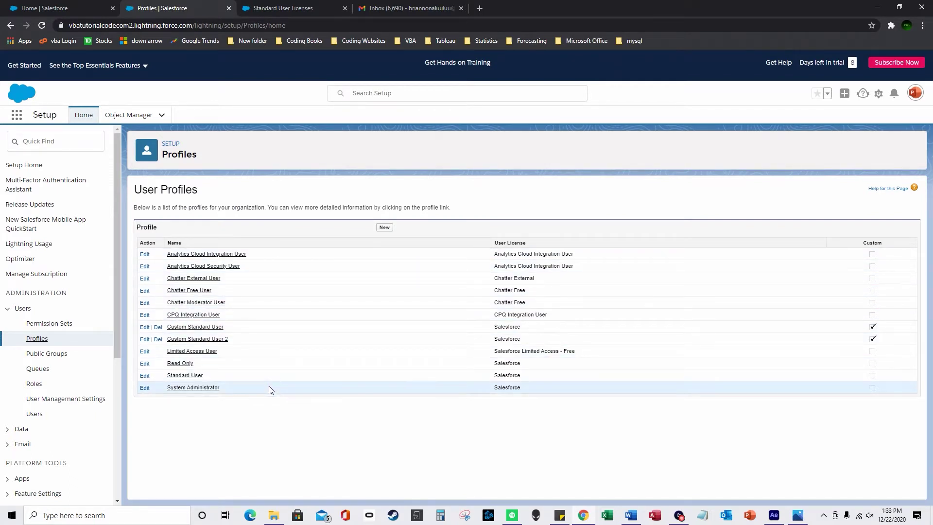
pyautogui.moveTo(246, 335); pyautogui.dragTo(247, 335)
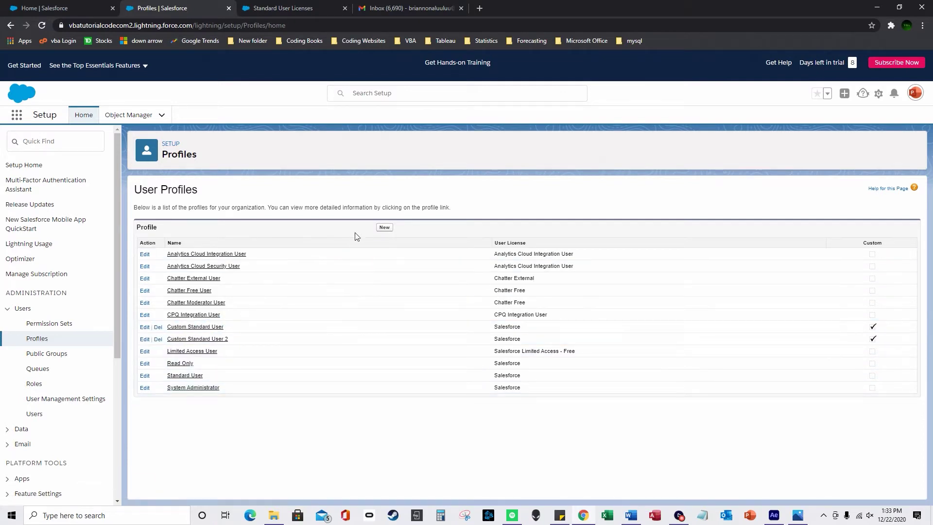
pyautogui.click(383, 228)
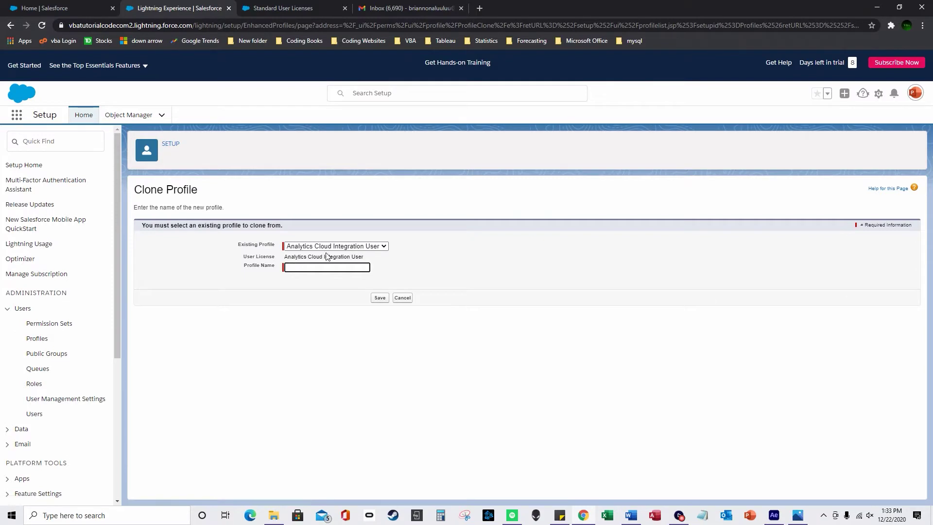
pyautogui.click(327, 246)
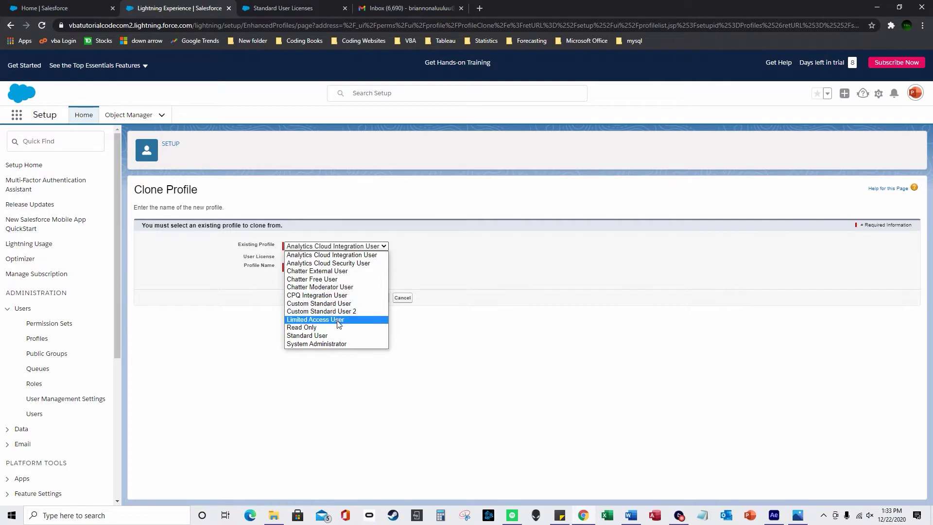
pyautogui.click(337, 335)
pyautogui.click(331, 270)
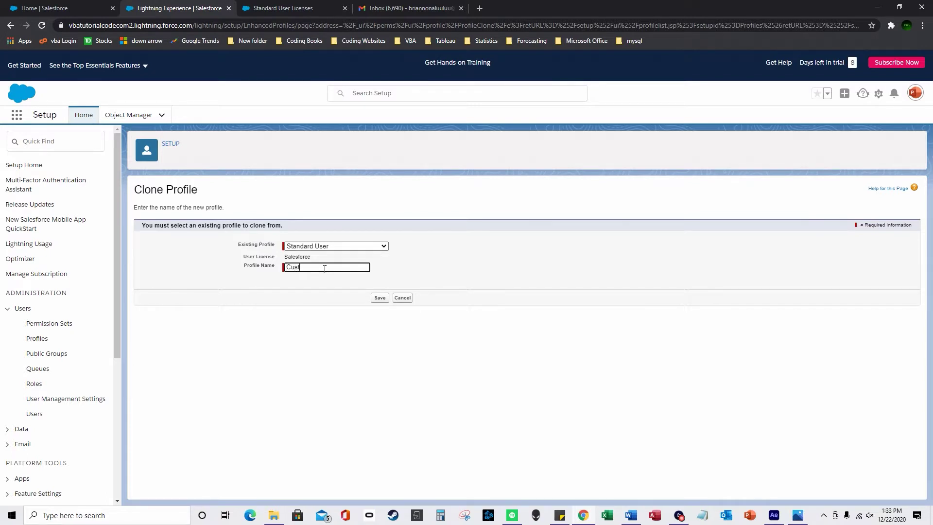
pyautogui.write('tandard User 3')
pyautogui.click(380, 297)
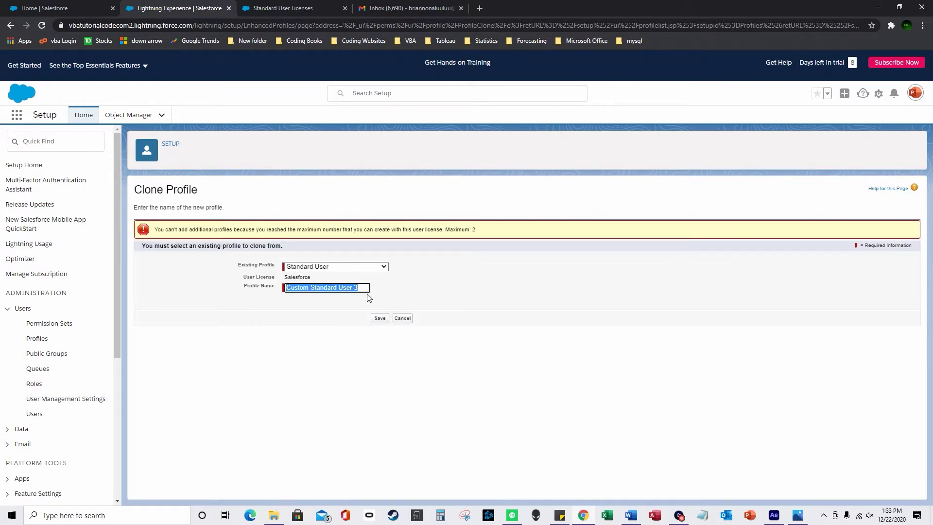
pyautogui.click(400, 319)
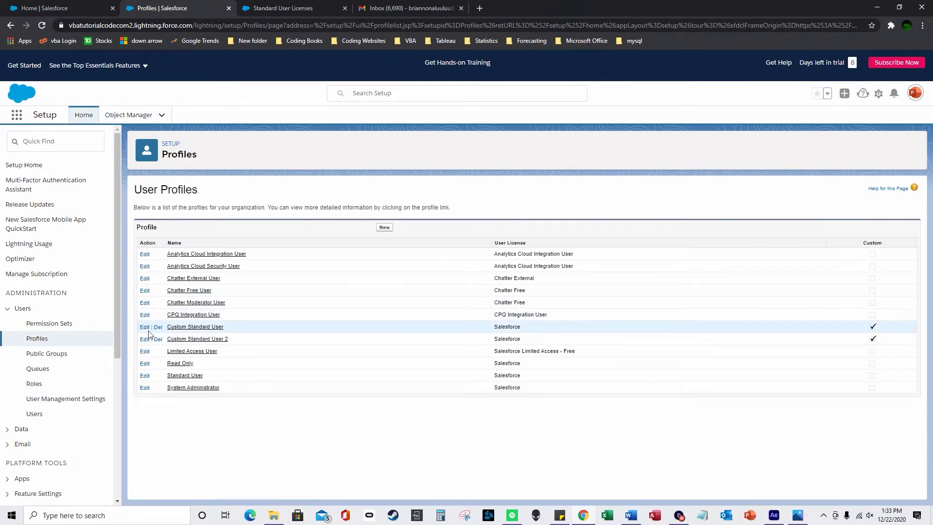
# Open the Custom Standard User profile for editing and review its name and description fields
pyautogui.click(146, 329)
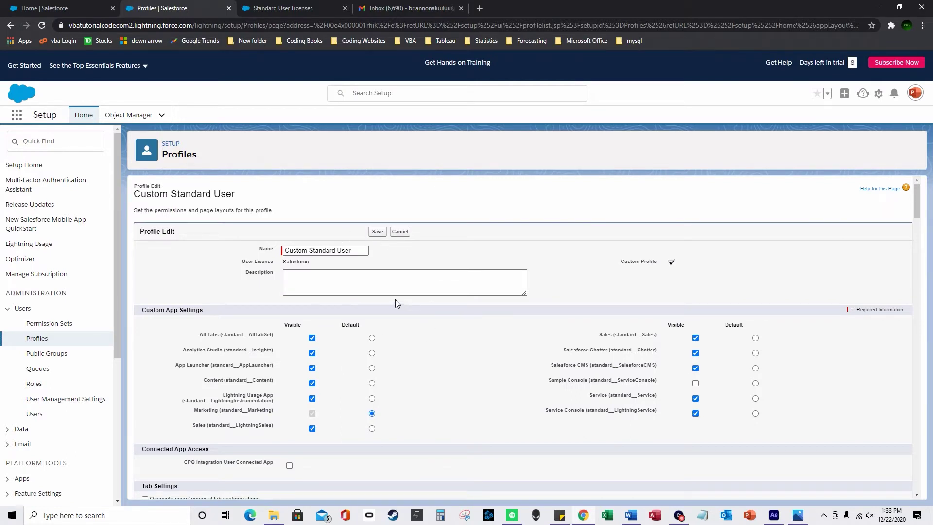
pyautogui.scroll(-1, 413, 292)
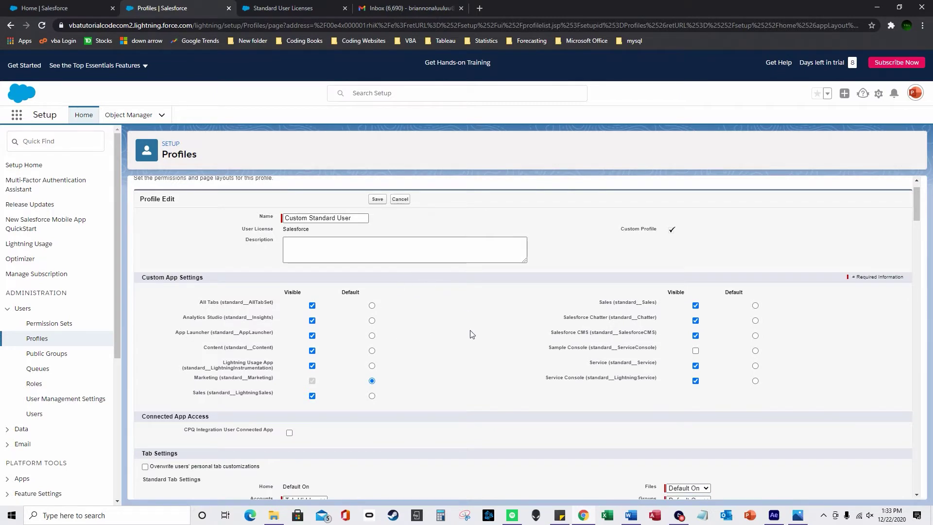
pyautogui.scroll(1, 470, 334)
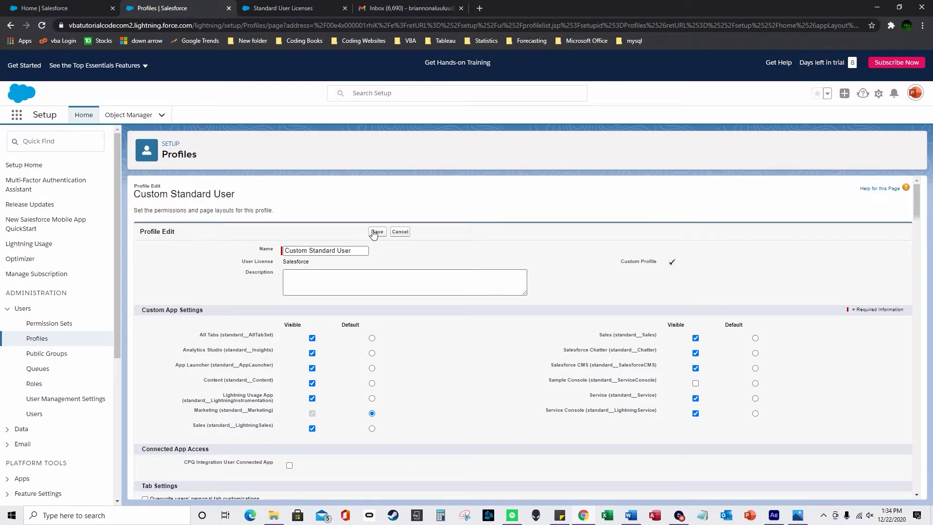
pyautogui.scroll(-1, 407, 374)
pyautogui.scroll(-5, 407, 375)
pyautogui.scroll(5, 406, 370)
pyautogui.click(356, 250)
pyautogui.click(305, 279)
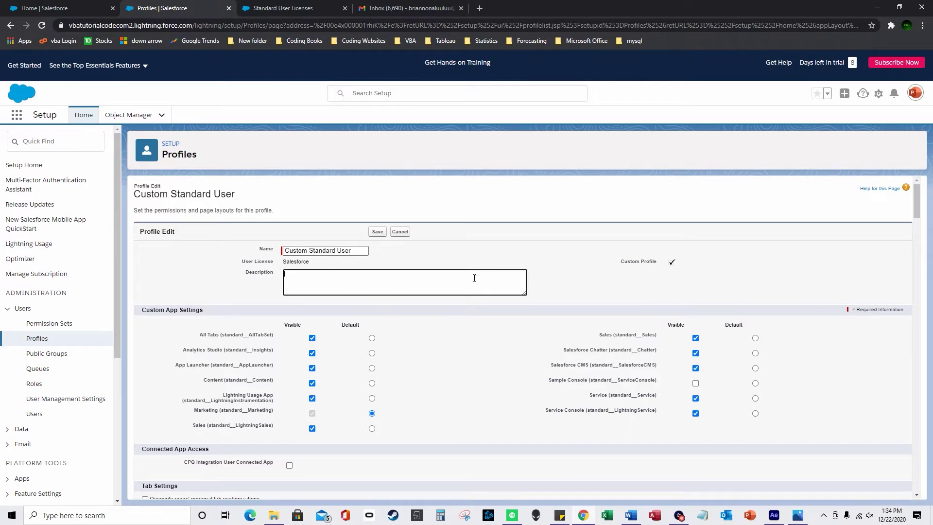
# Leave the Accounts tab set to Tab Hidden, then return to the Sales home dashboard
pyautogui.scroll(-3, 502, 312)
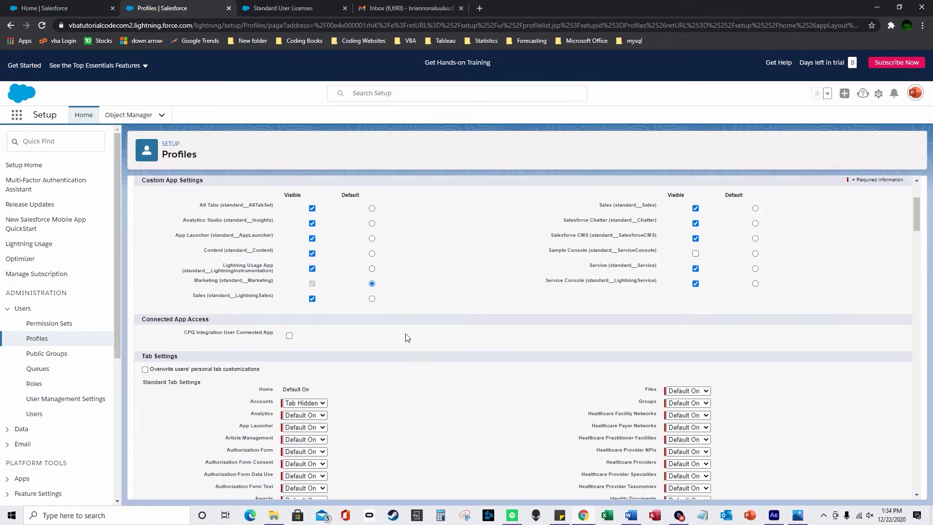
pyautogui.scroll(1, 361, 340)
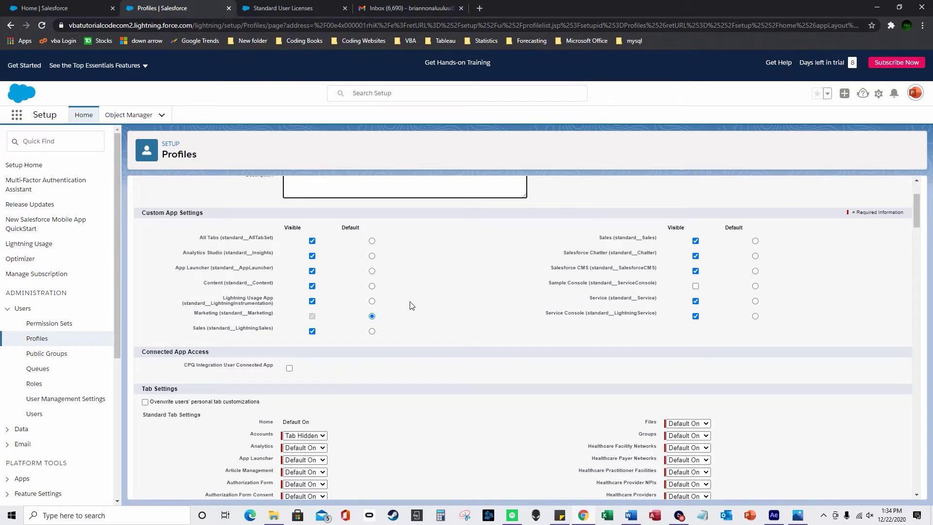
pyautogui.scroll(-2, 346, 311)
pyautogui.scroll(-2, 355, 304)
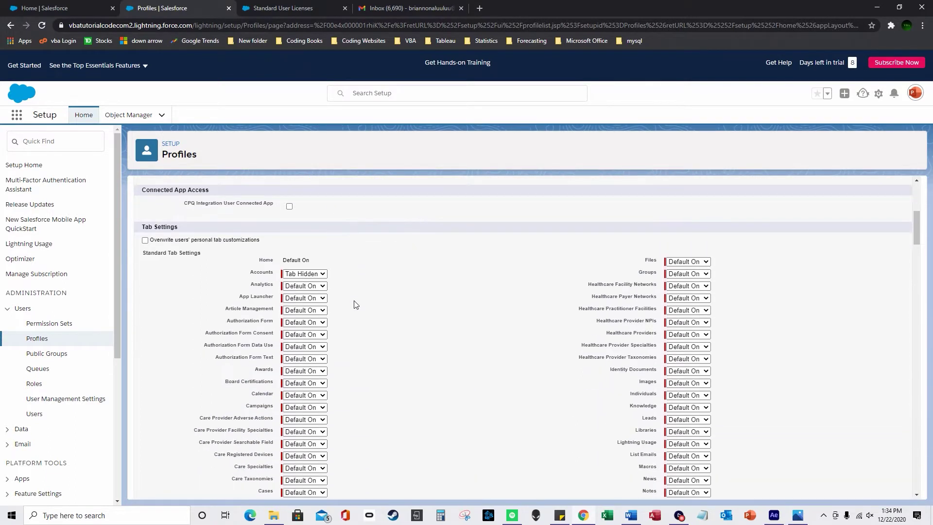
pyautogui.click(322, 276)
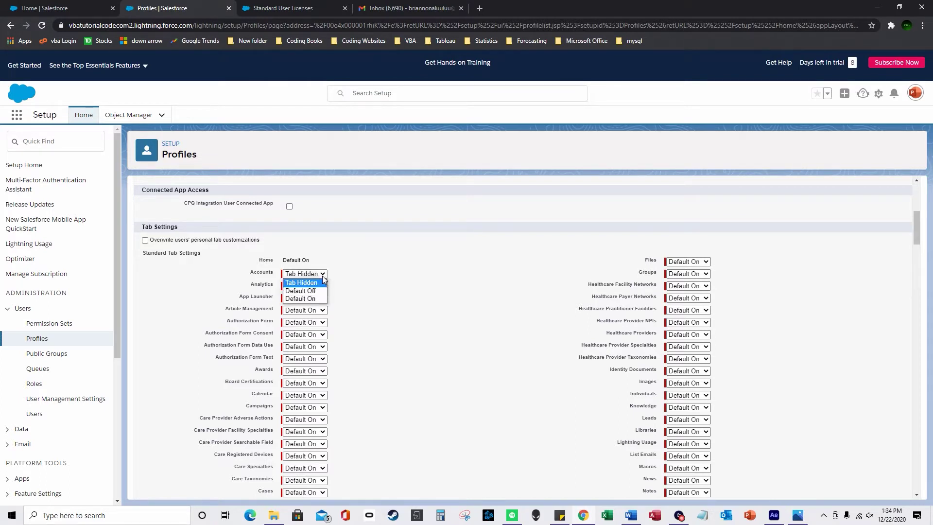
pyautogui.click(354, 281)
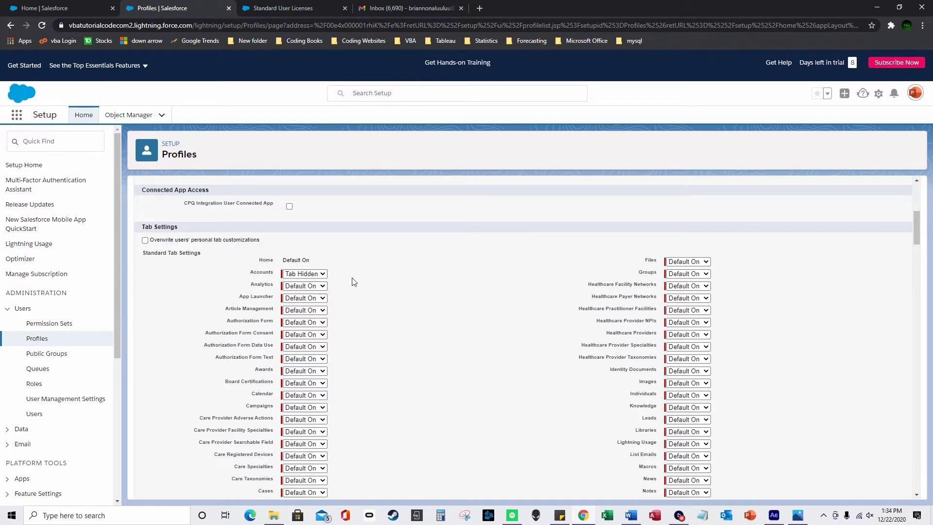
pyautogui.click(67, 4)
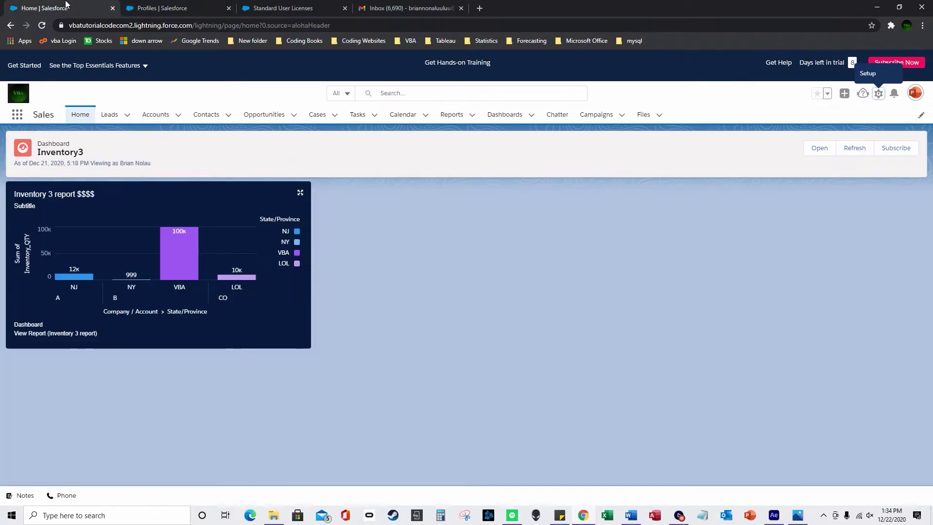
# Back on the profile, confirm the Accounts tab stays Tab Hidden
pyautogui.click(162, 10)
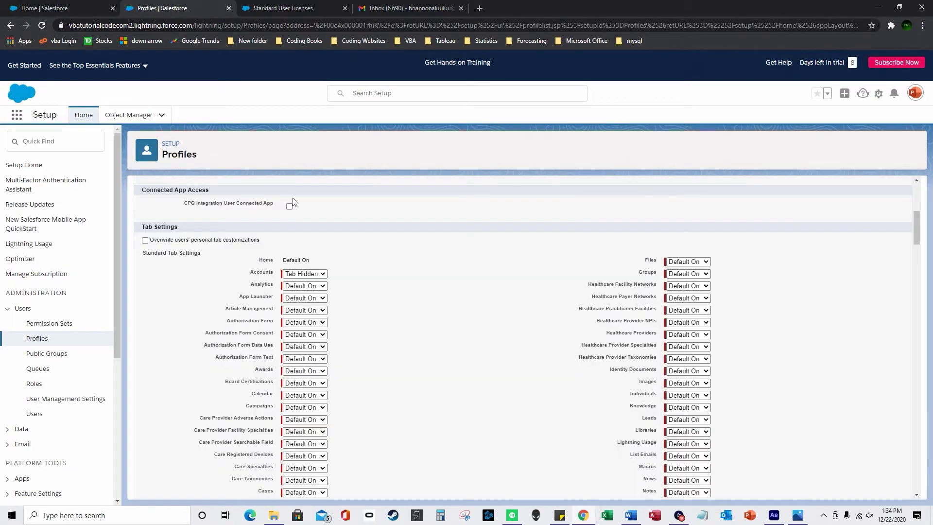
pyautogui.click(312, 275)
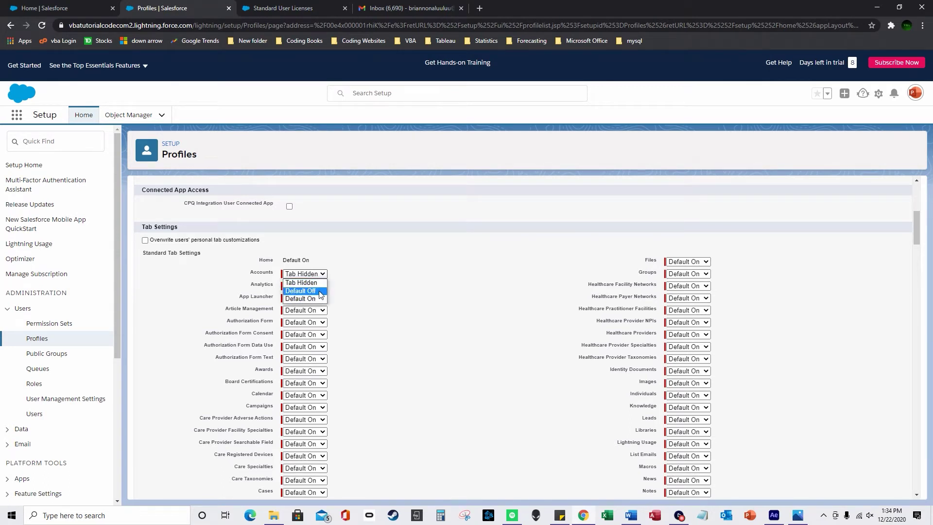
pyautogui.click(374, 280)
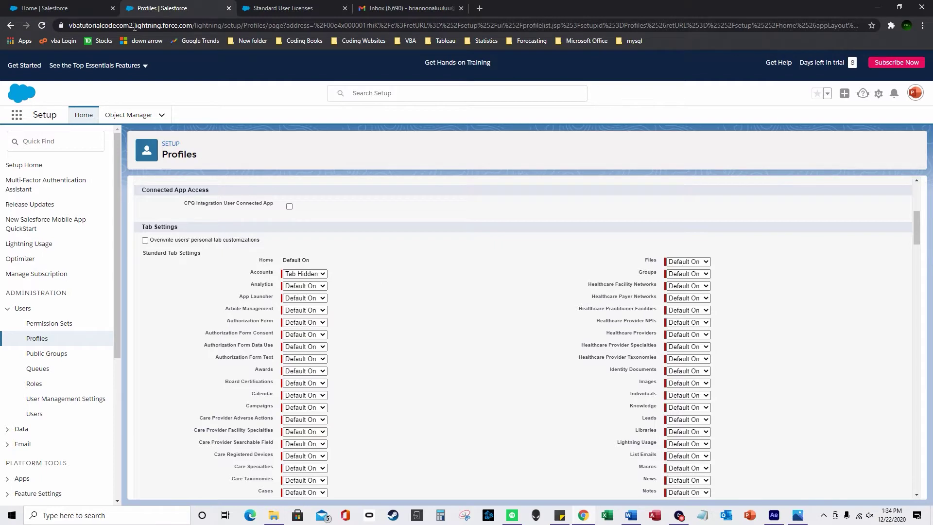
# Browse all items available for the Sales app navigation bar without adding any, then return to the profile
pyautogui.click(88, 10)
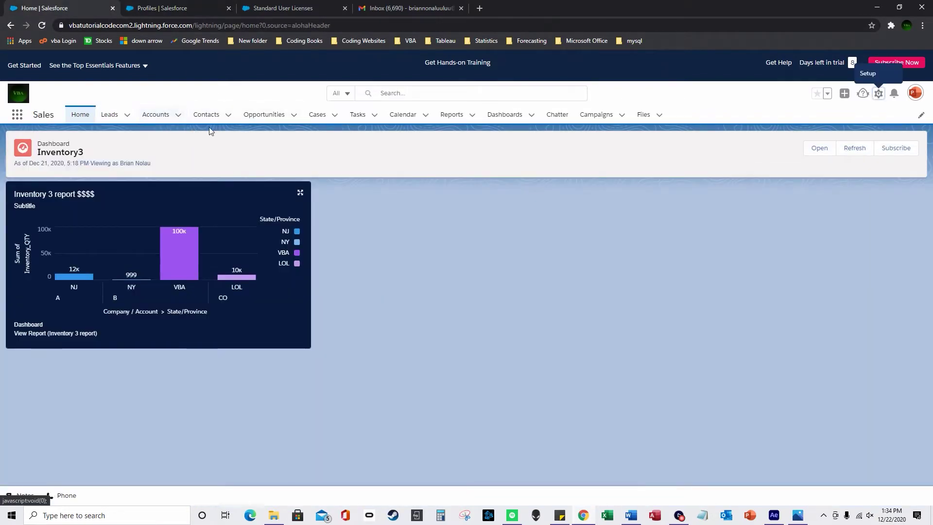
pyautogui.click(921, 115)
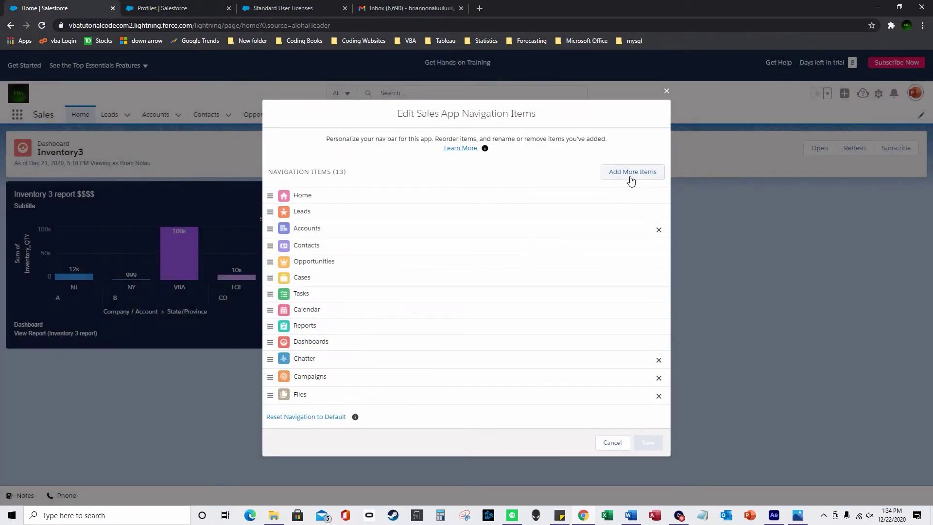
pyautogui.click(631, 172)
pyautogui.click(311, 148)
pyautogui.click(429, 116)
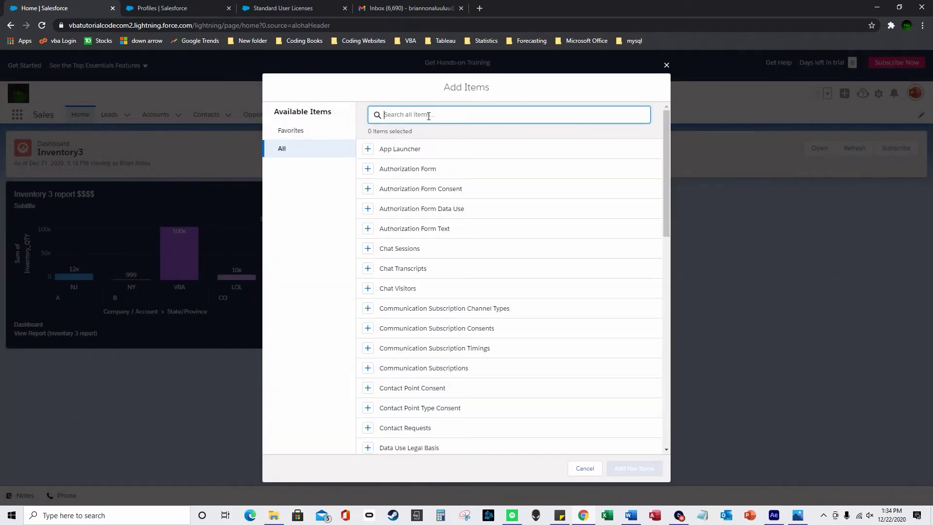
pyautogui.click(667, 65)
pyautogui.click(666, 80)
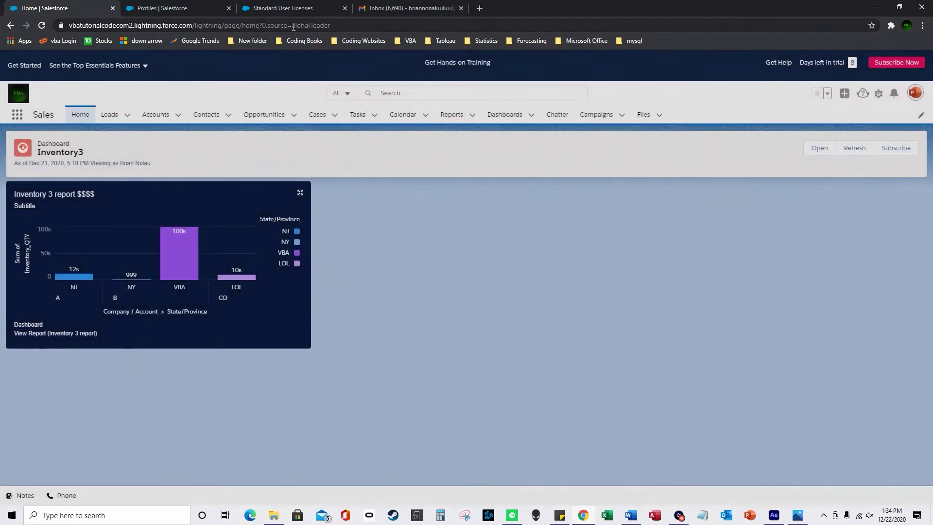
pyautogui.click(194, 8)
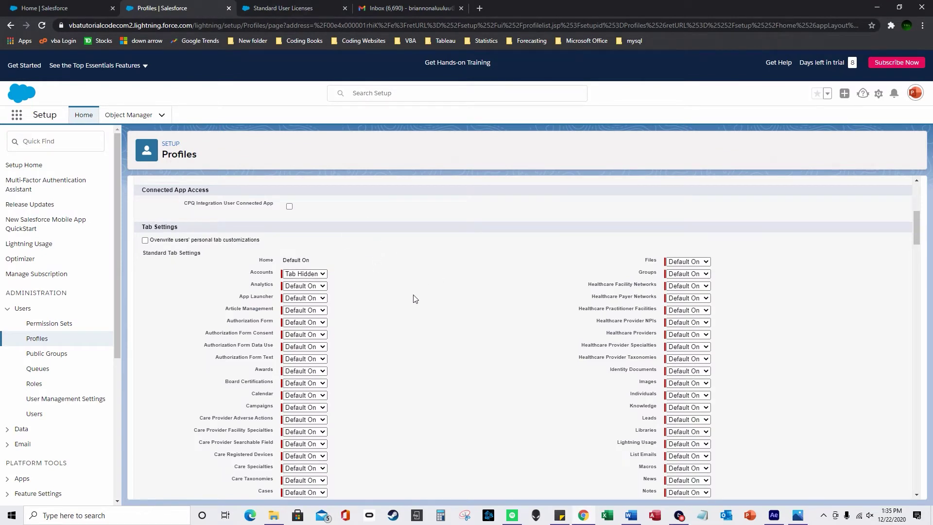
pyautogui.scroll(-1, 415, 299)
pyautogui.scroll(-5, 415, 304)
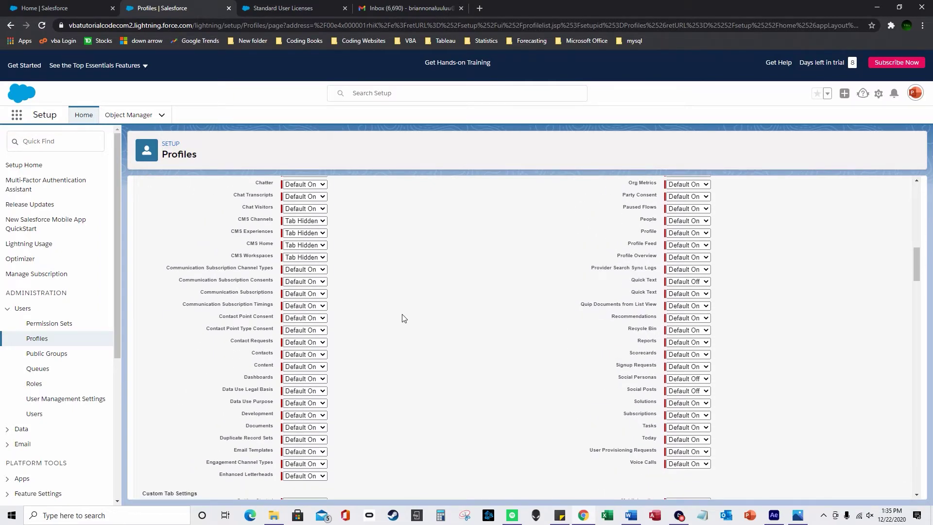
pyautogui.scroll(-3, 457, 323)
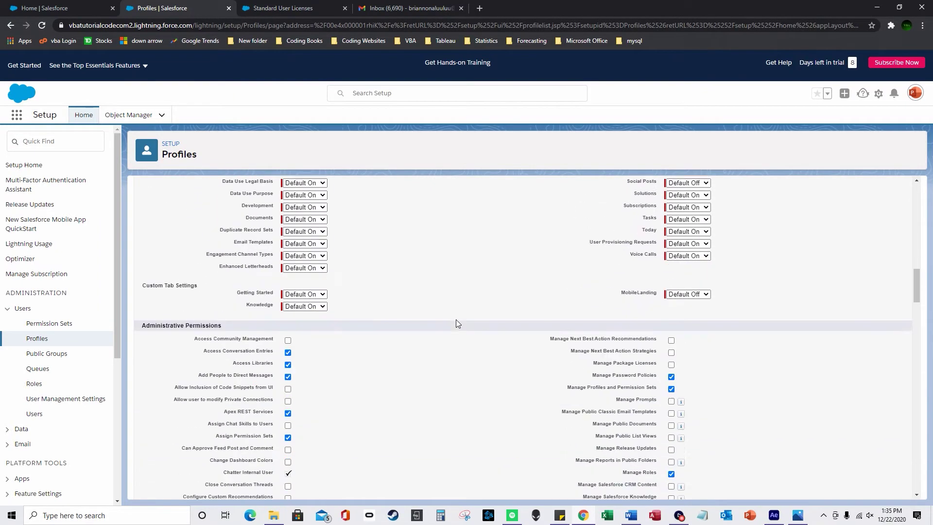
pyautogui.scroll(-1, 457, 323)
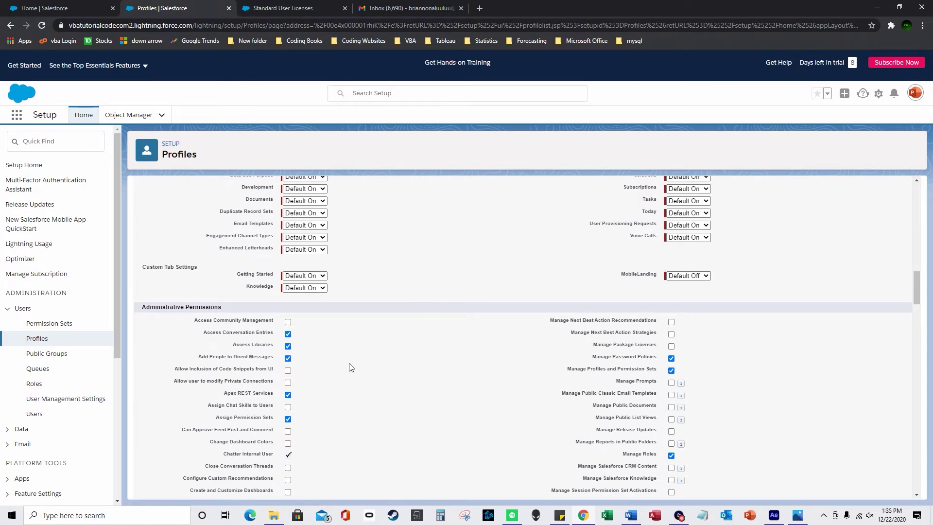
pyautogui.scroll(-1, 345, 330)
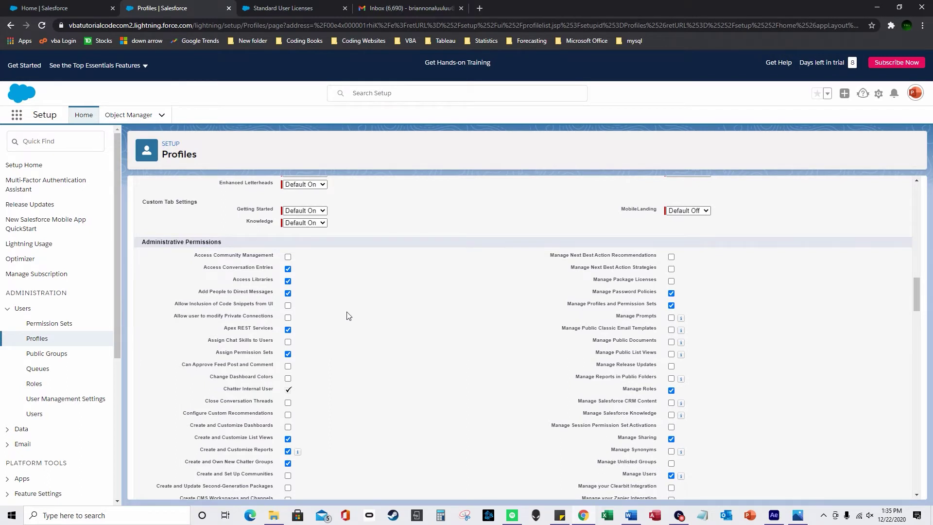
pyautogui.moveTo(213, 242); pyautogui.dragTo(141, 244)
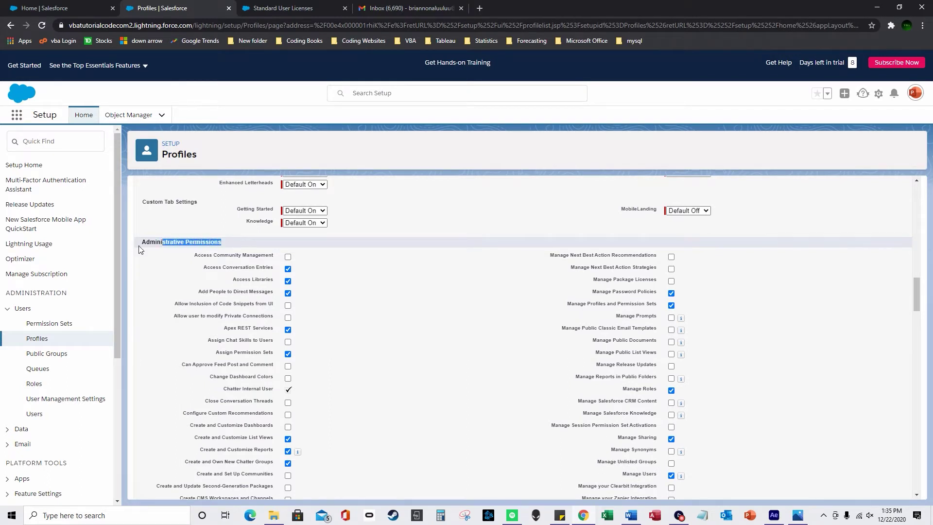
pyautogui.scroll(-2, 333, 334)
pyautogui.scroll(-5, 329, 362)
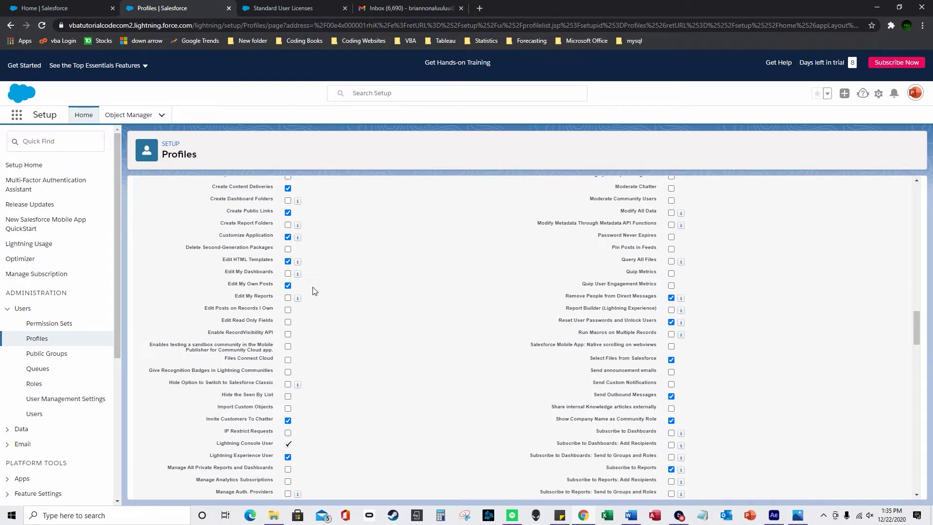
pyautogui.scroll(2, 314, 291)
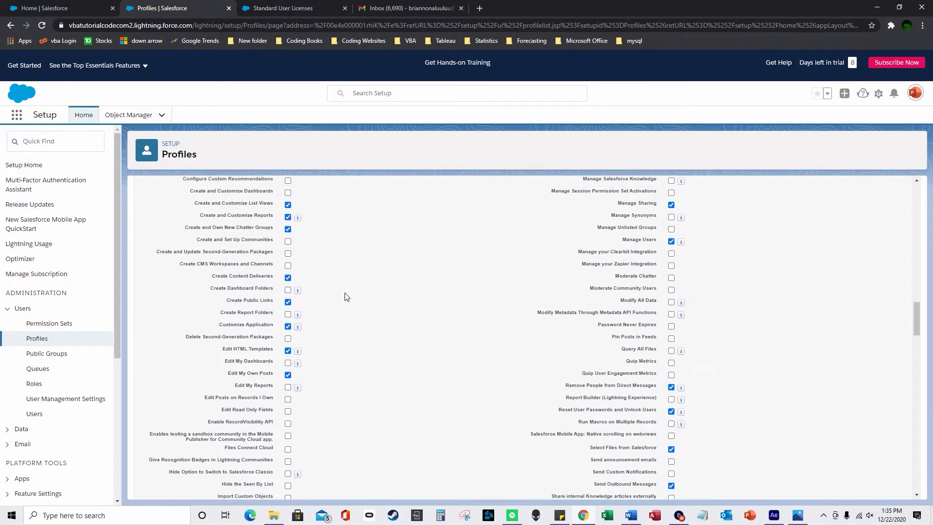
pyautogui.scroll(-7, 345, 299)
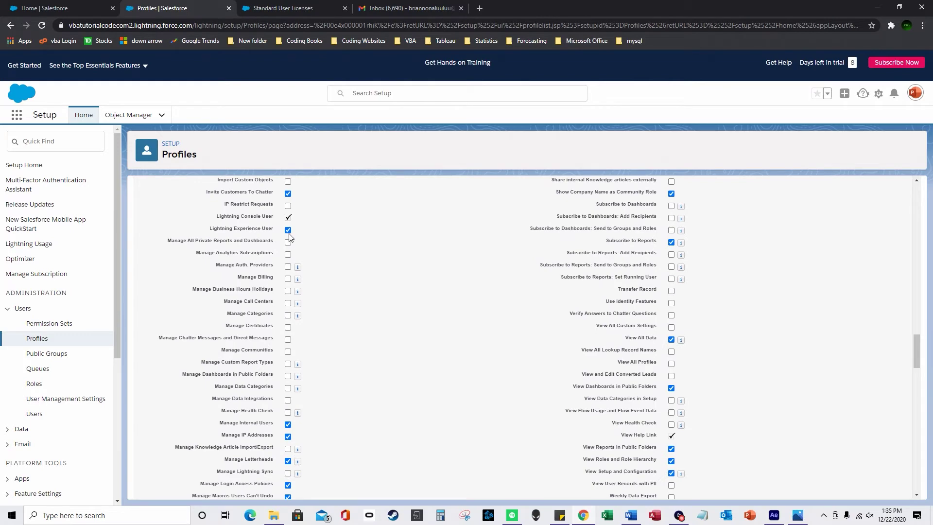
pyautogui.scroll(-2, 322, 406)
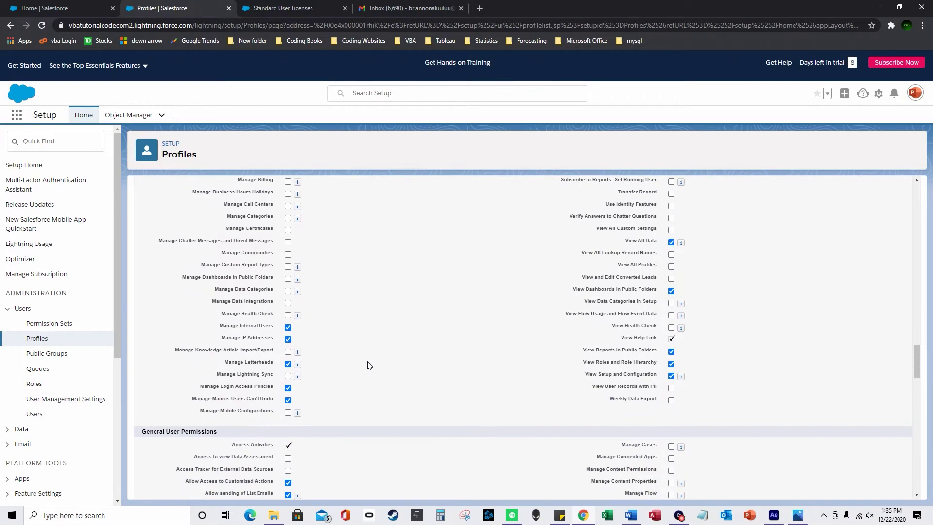
pyautogui.scroll(4, 665, 304)
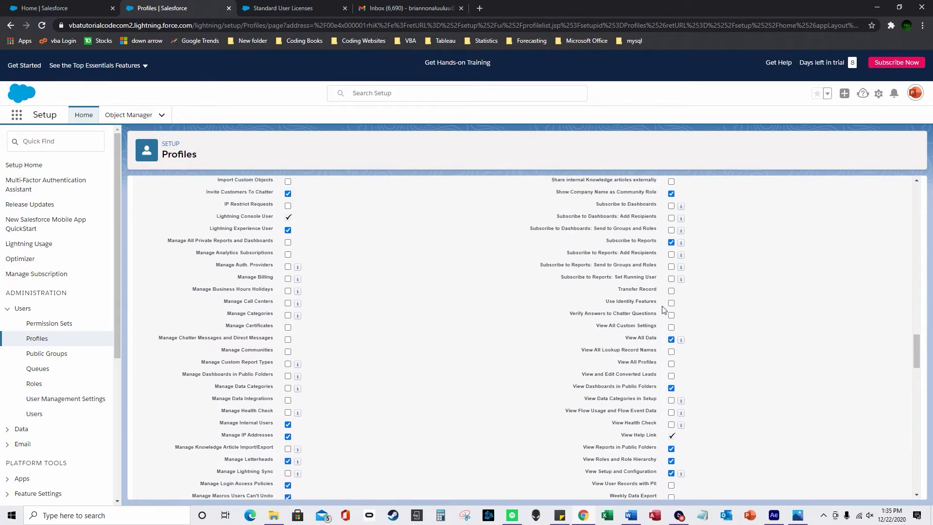
pyautogui.scroll(-3, 683, 323)
pyautogui.scroll(5, 688, 406)
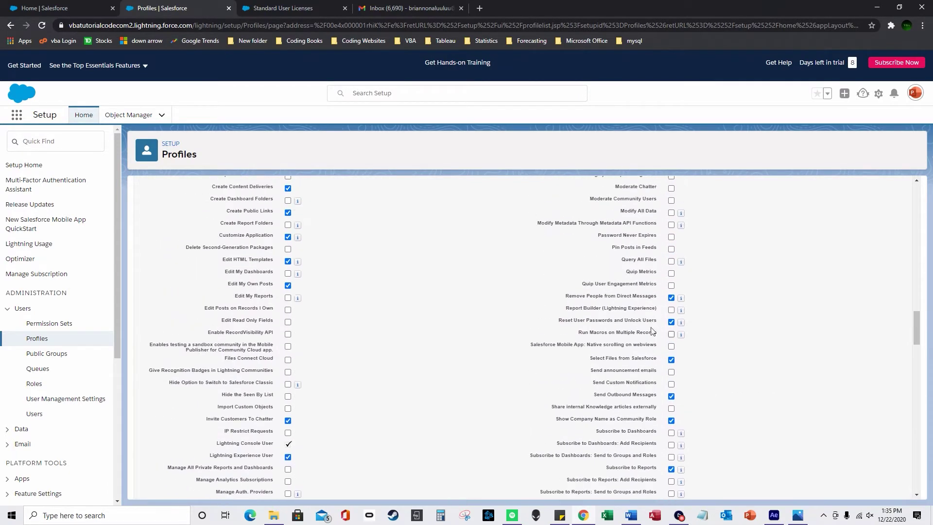
pyautogui.scroll(3, 651, 317)
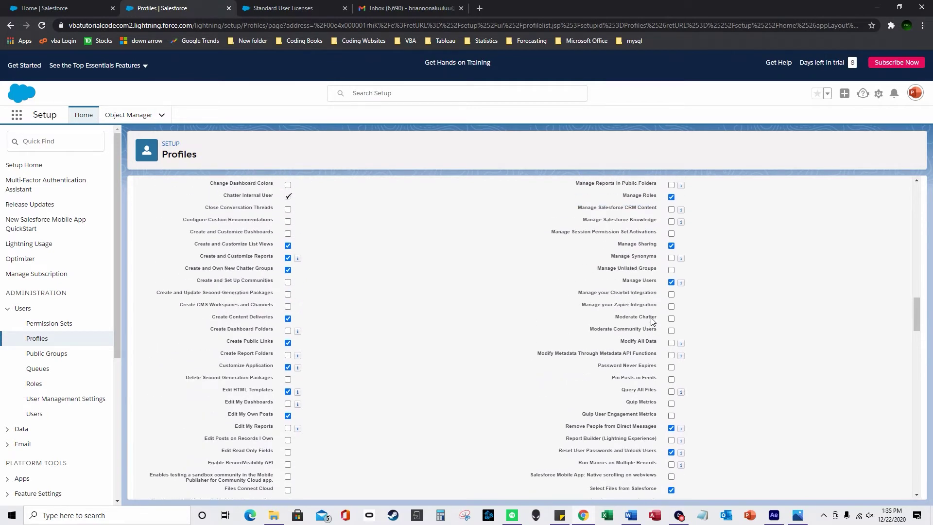
pyautogui.scroll(4, 654, 321)
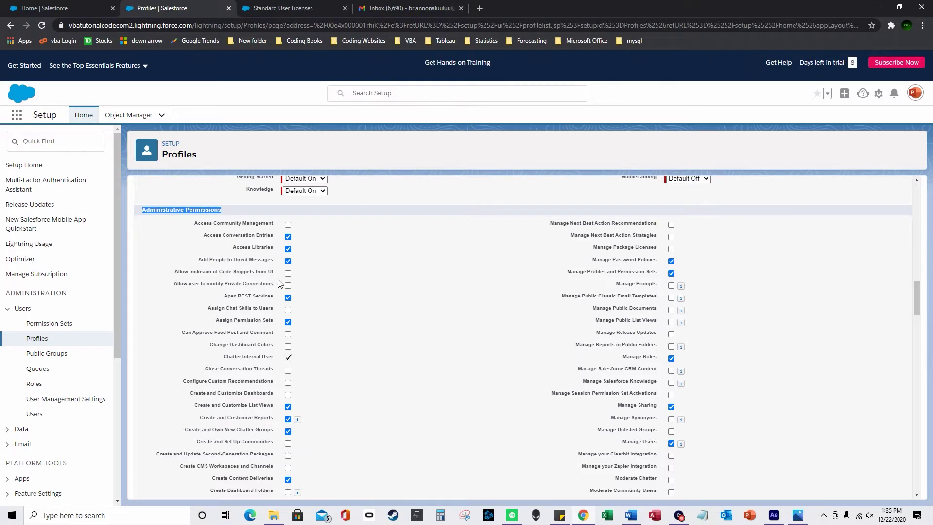
pyautogui.scroll(-4, 335, 299)
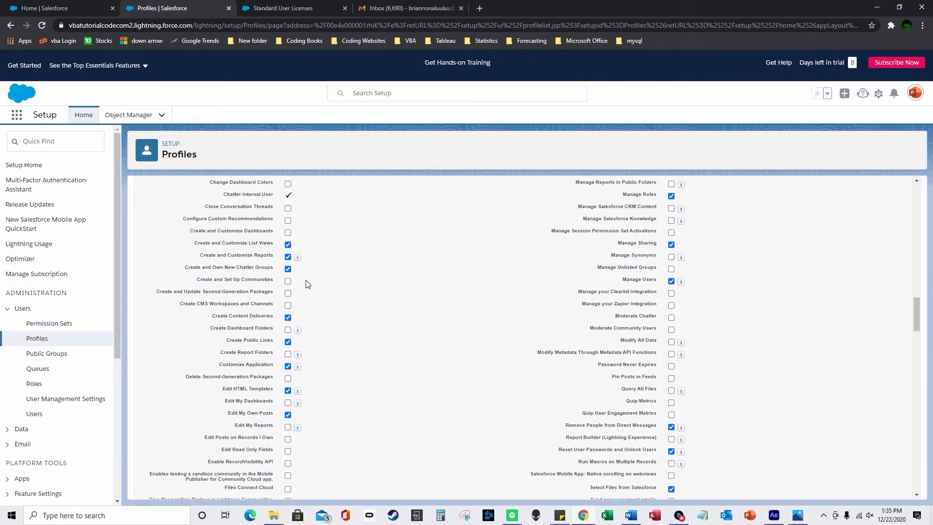
pyautogui.scroll(-1, 308, 282)
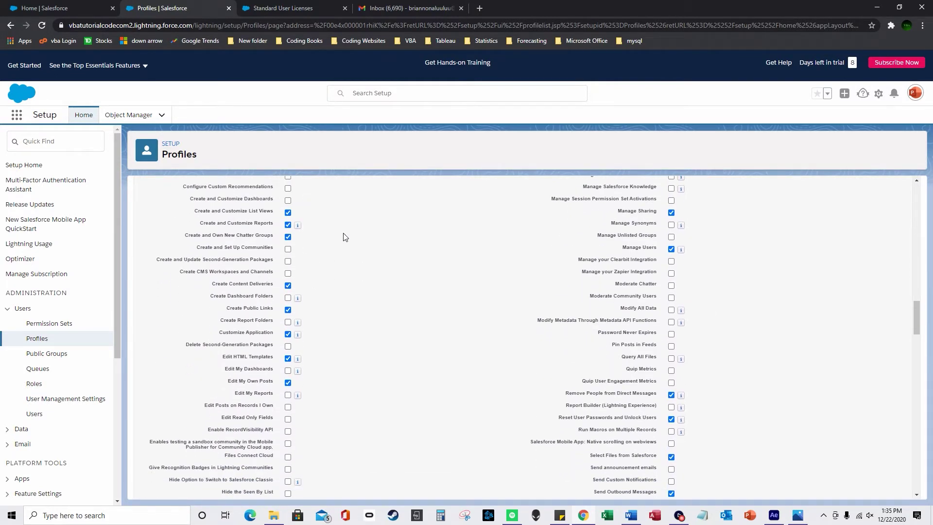
pyautogui.scroll(-5, 345, 237)
pyautogui.scroll(-4, 395, 331)
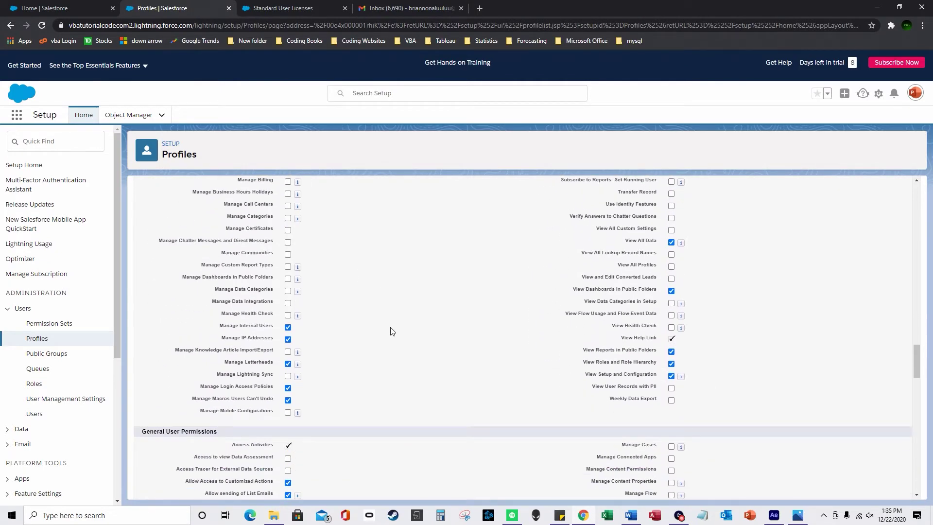
pyautogui.scroll(-5, 394, 335)
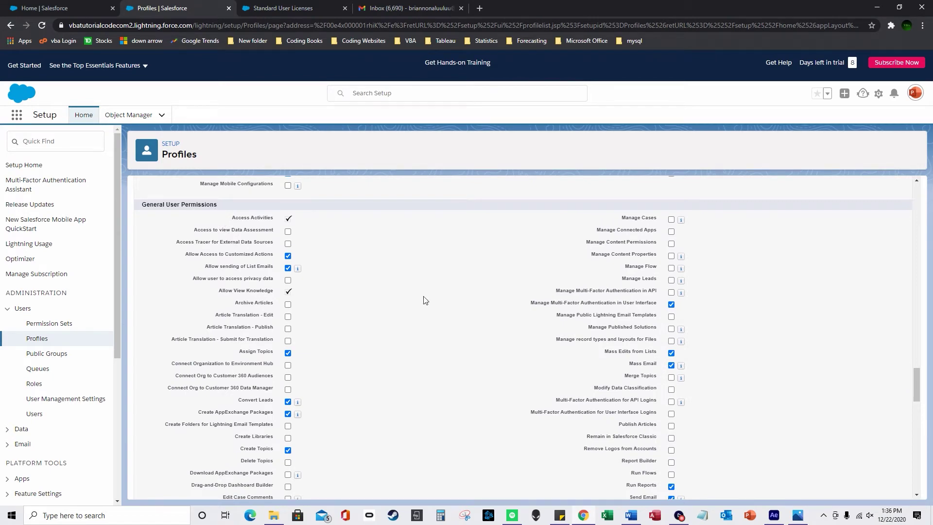
pyautogui.scroll(-1, 431, 303)
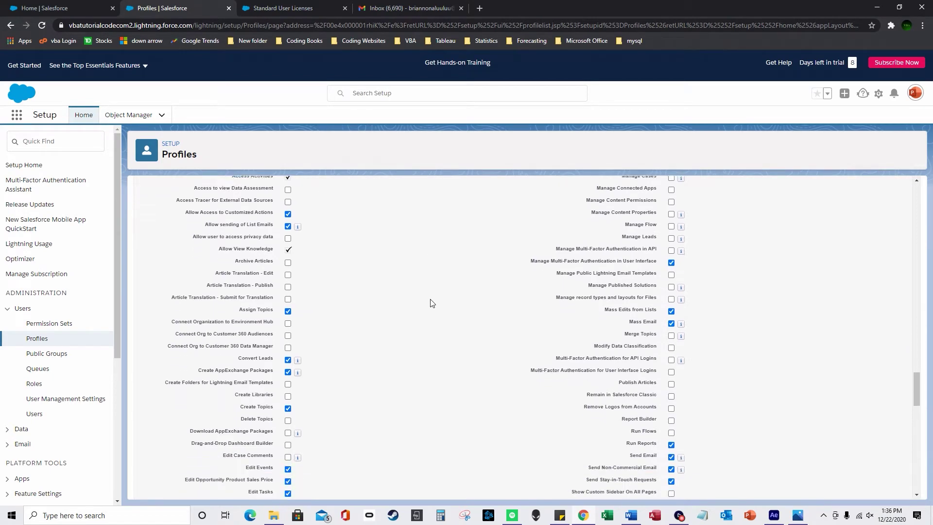
pyautogui.scroll(-1, 316, 376)
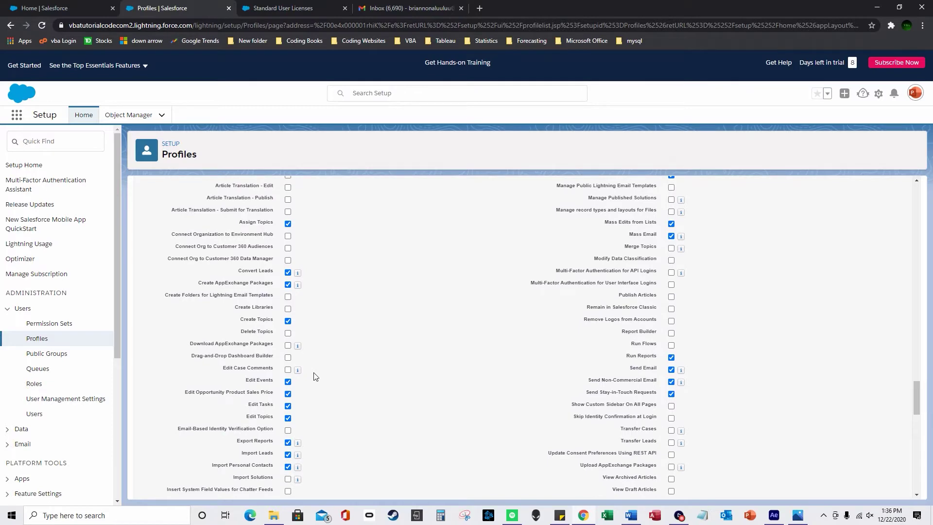
pyautogui.scroll(-1, 316, 376)
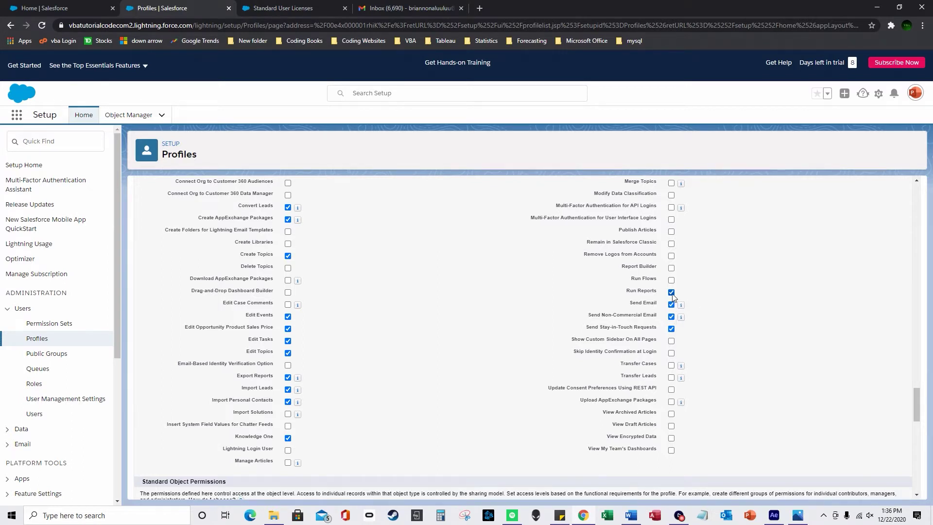
pyautogui.scroll(2, 673, 301)
pyautogui.scroll(2, 652, 324)
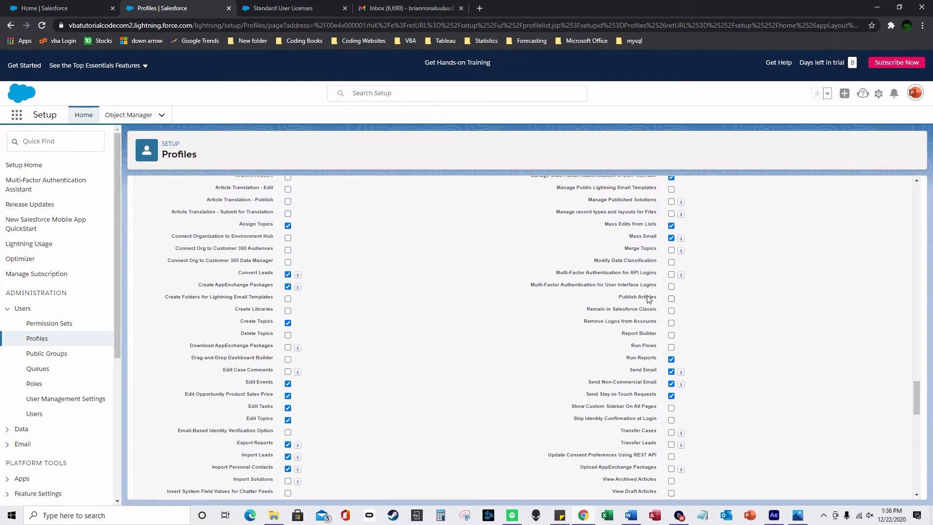
pyautogui.scroll(2, 671, 316)
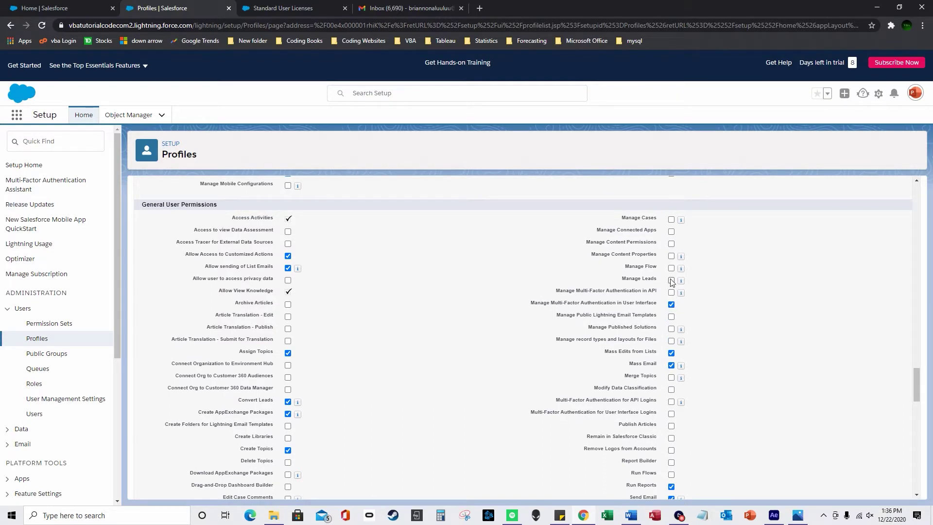
pyautogui.moveTo(683, 282)
pyautogui.scroll(-1, 373, 317)
pyautogui.scroll(-5, 384, 321)
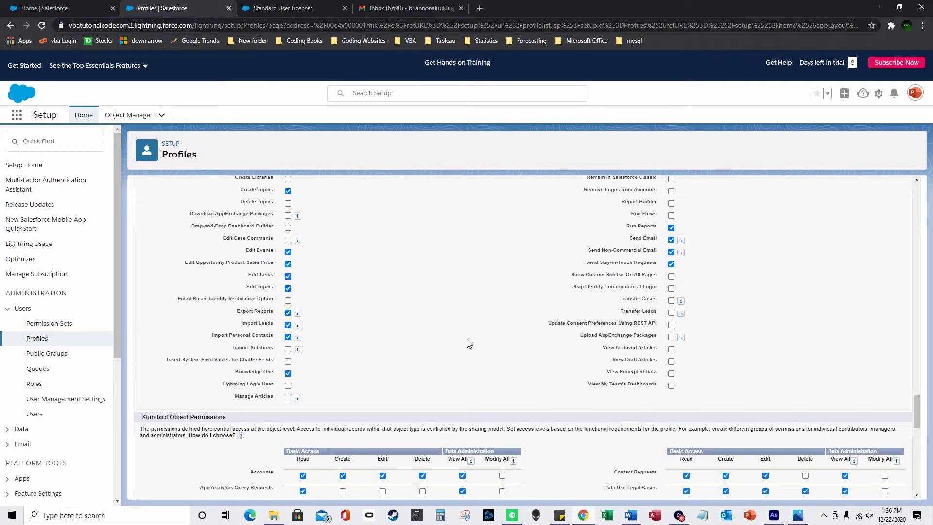
pyautogui.scroll(-2, 469, 344)
pyautogui.scroll(-2, 558, 357)
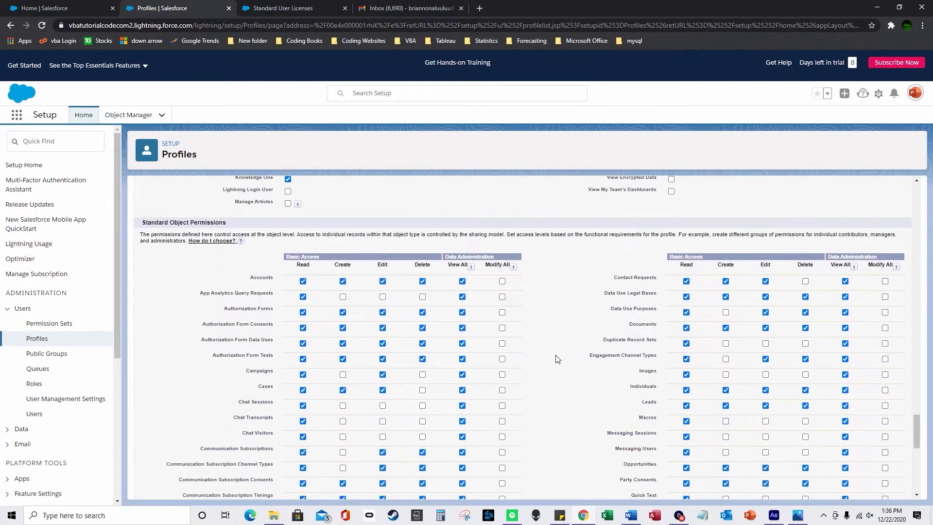
pyautogui.scroll(-1, 489, 335)
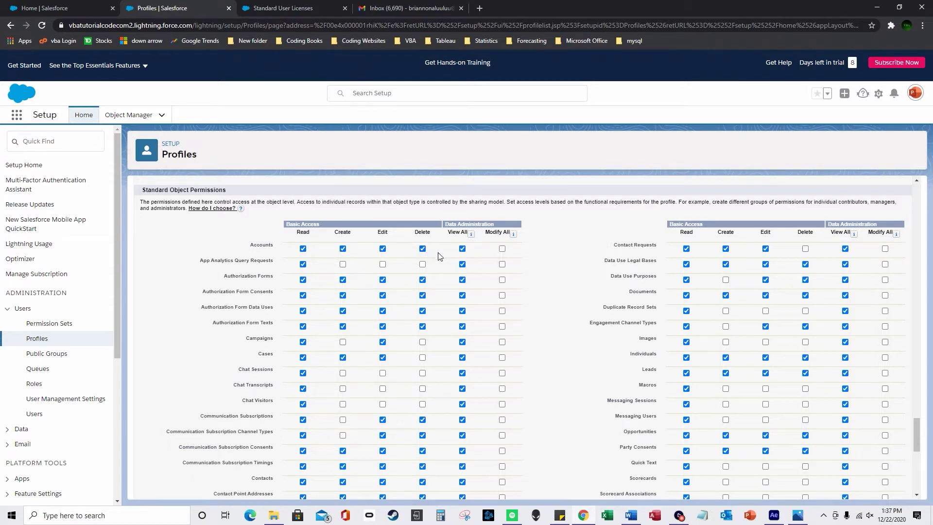
pyautogui.moveTo(266, 353); pyautogui.dragTo(286, 358)
pyautogui.scroll(-3, 278, 349)
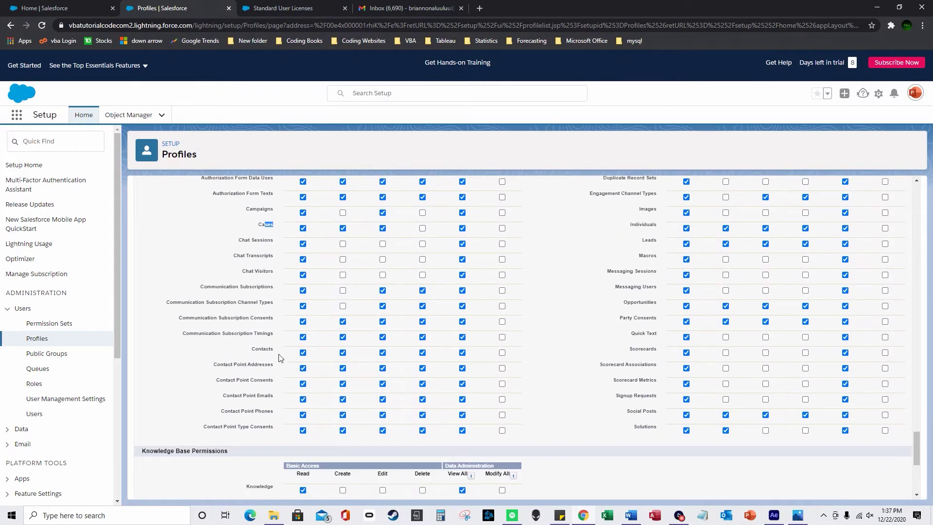
pyautogui.doubleClick(261, 349)
pyautogui.scroll(2, 360, 384)
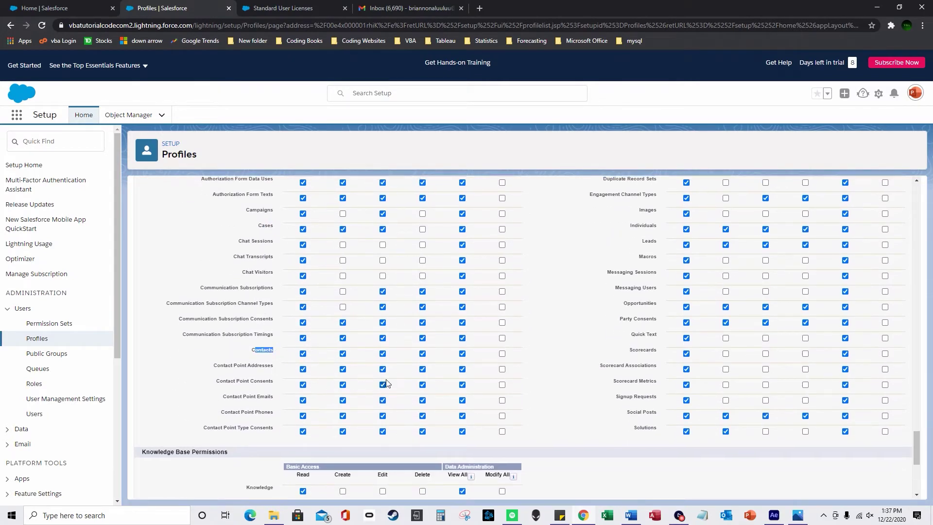
pyautogui.moveTo(649, 340); pyautogui.dragTo(634, 338)
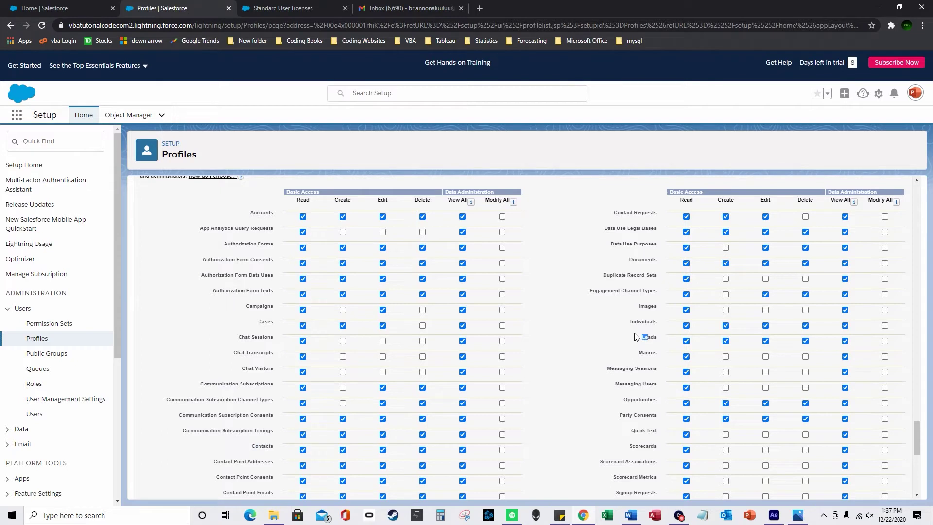
pyautogui.scroll(-2, 661, 272)
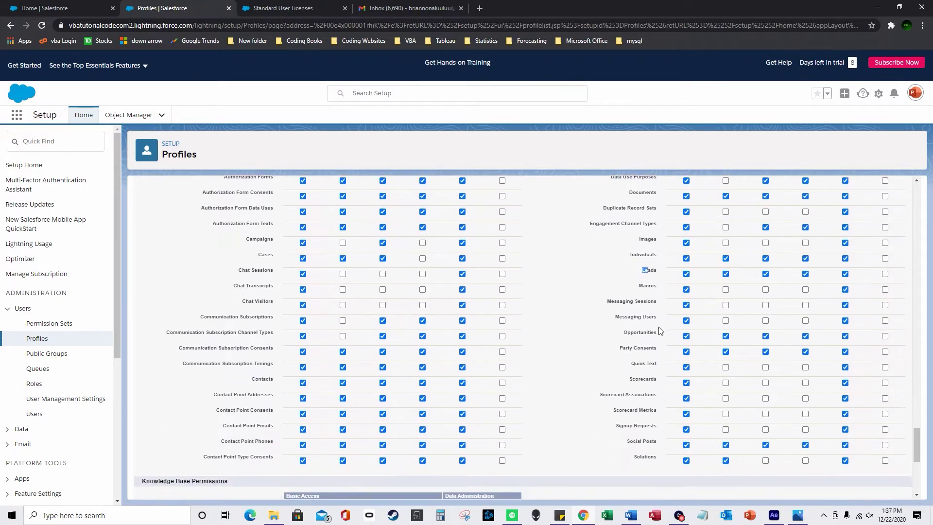
pyautogui.scroll(-1, 419, 427)
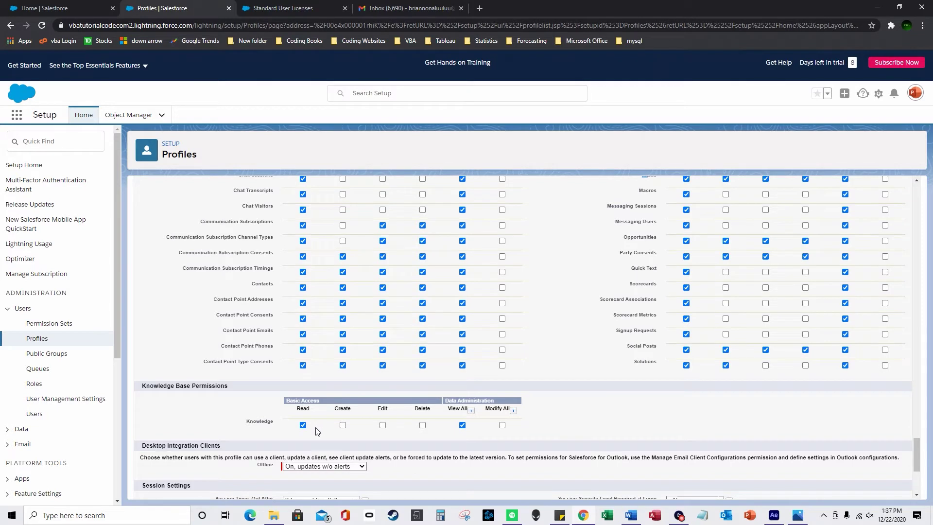
pyautogui.scroll(-3, 290, 423)
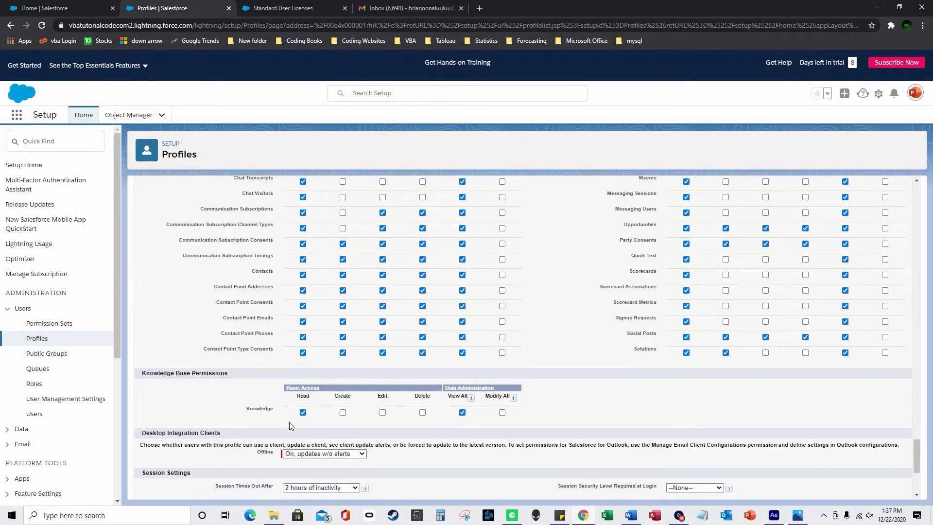
pyautogui.scroll(-1, 309, 354)
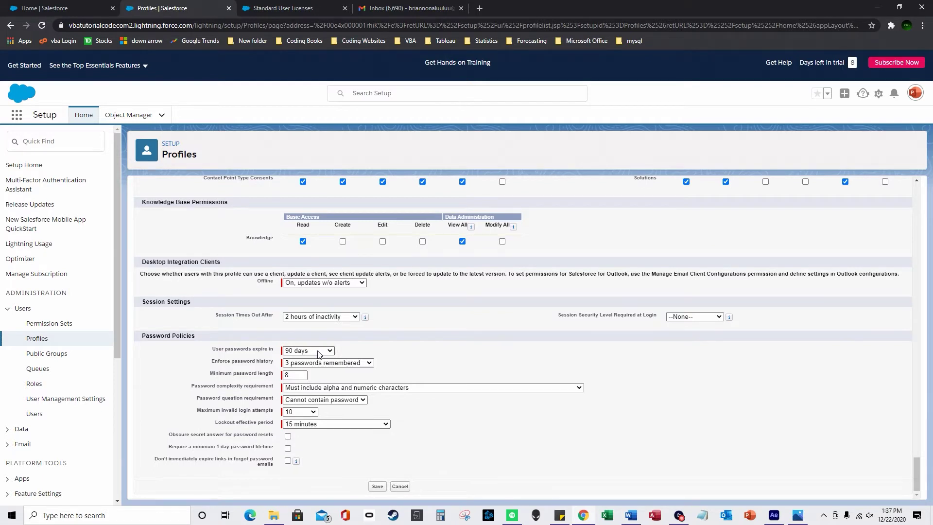
pyautogui.click(315, 351)
pyautogui.click(305, 399)
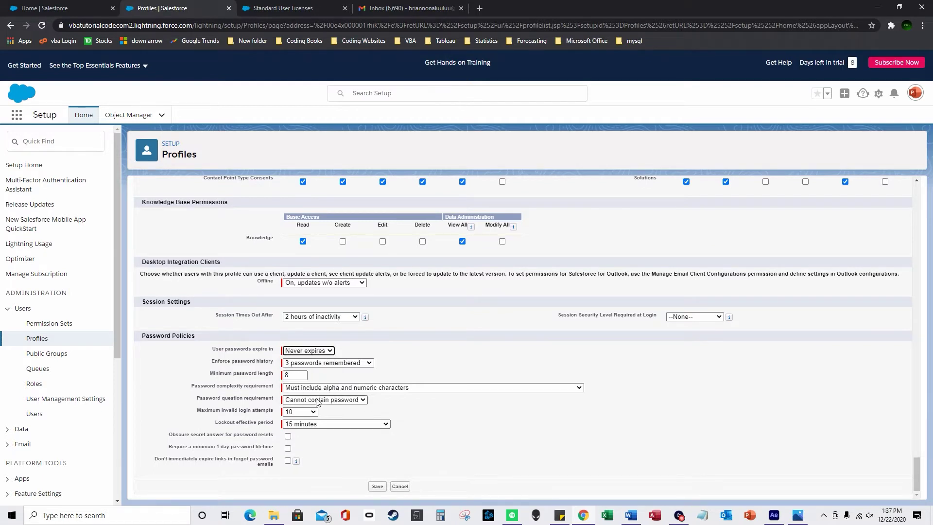
pyautogui.click(311, 350)
pyautogui.click(319, 375)
pyautogui.click(343, 317)
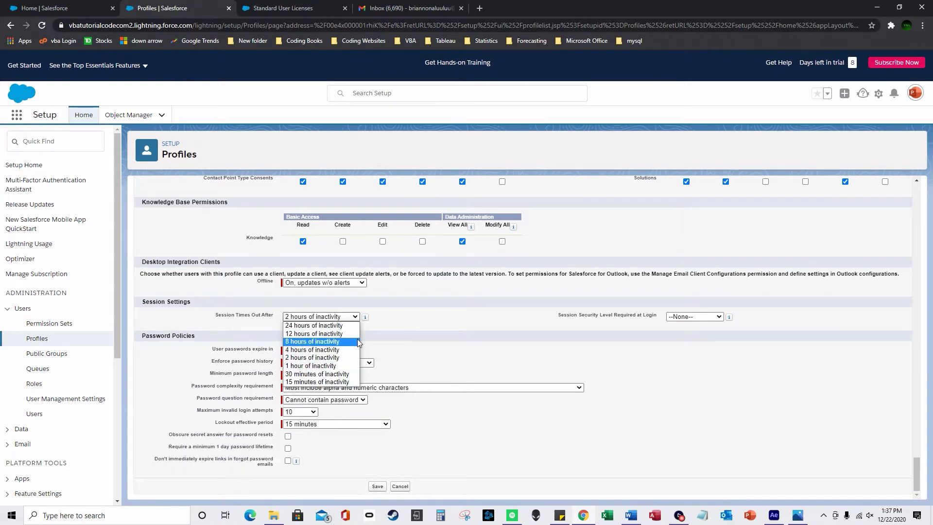
pyautogui.click(386, 358)
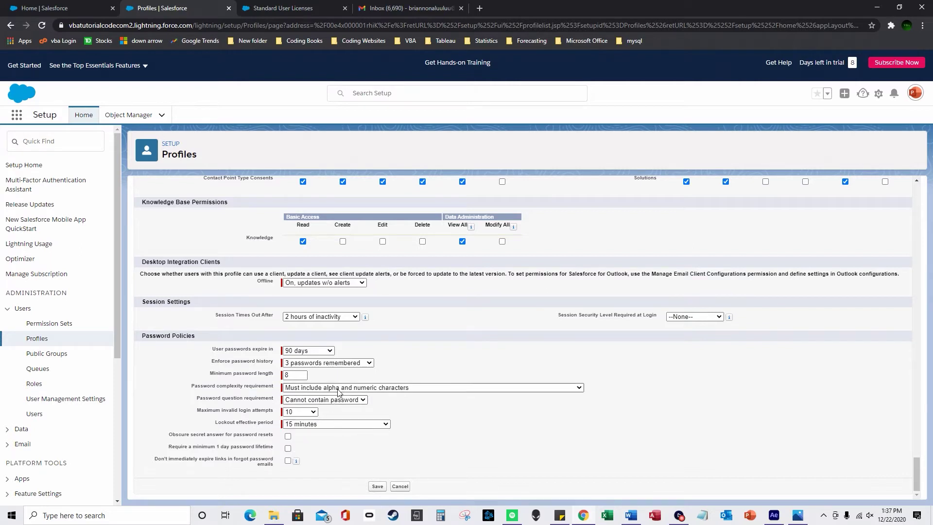
pyautogui.click(362, 390)
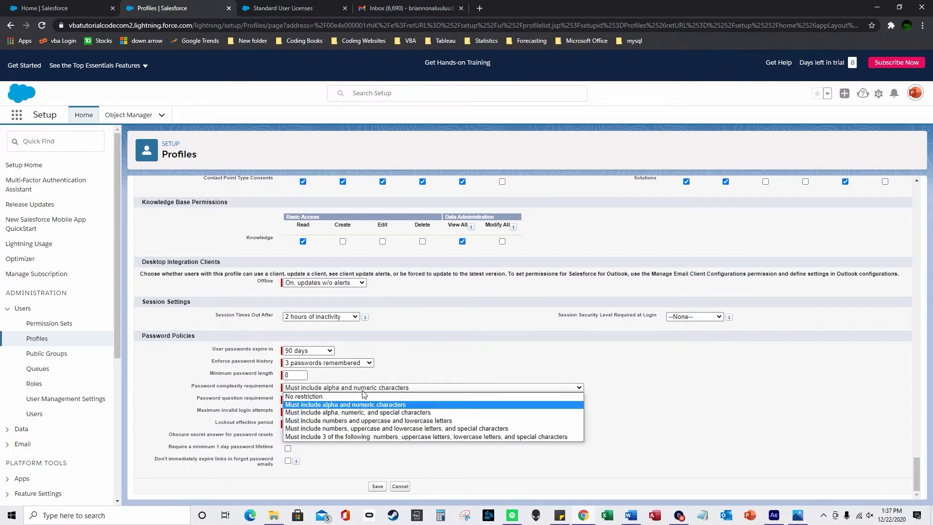
pyautogui.click(458, 369)
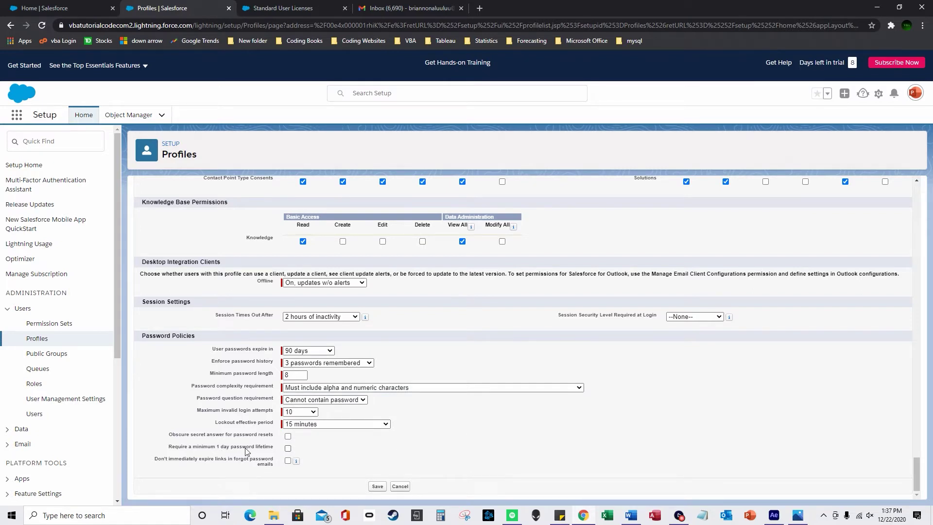
# Save the profile, then reopen Custom Standard User's edit page with Accounts still Tab Hidden
pyautogui.scroll(3, 379, 490)
pyautogui.scroll(-3, 379, 490)
pyautogui.click(379, 487)
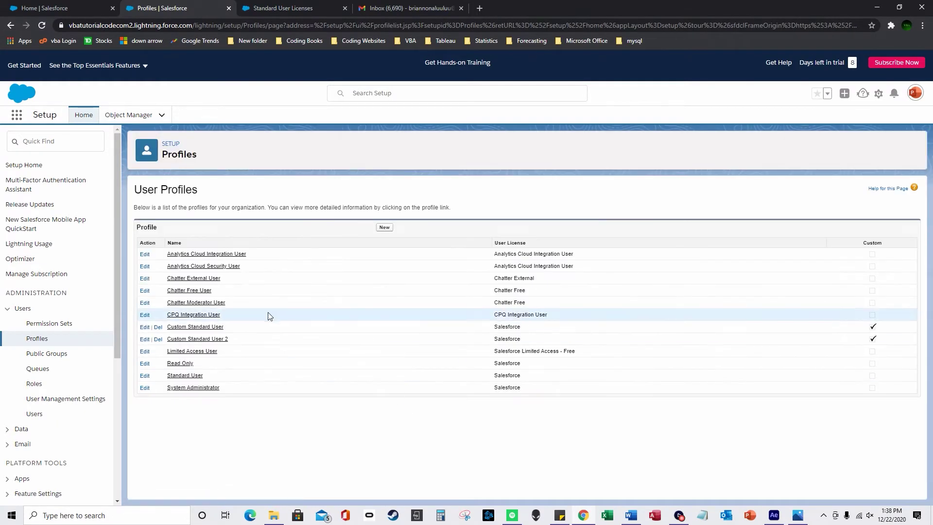
pyautogui.click(145, 328)
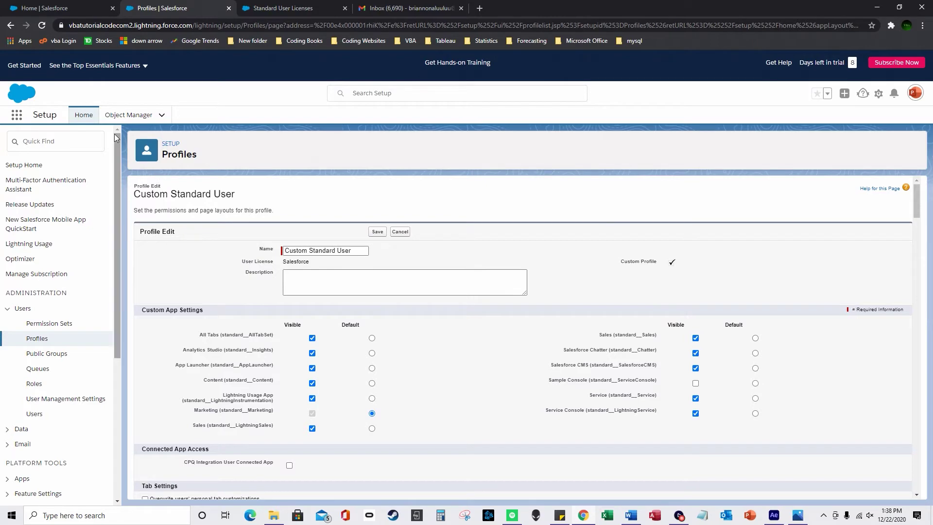
pyautogui.scroll(-3, 276, 313)
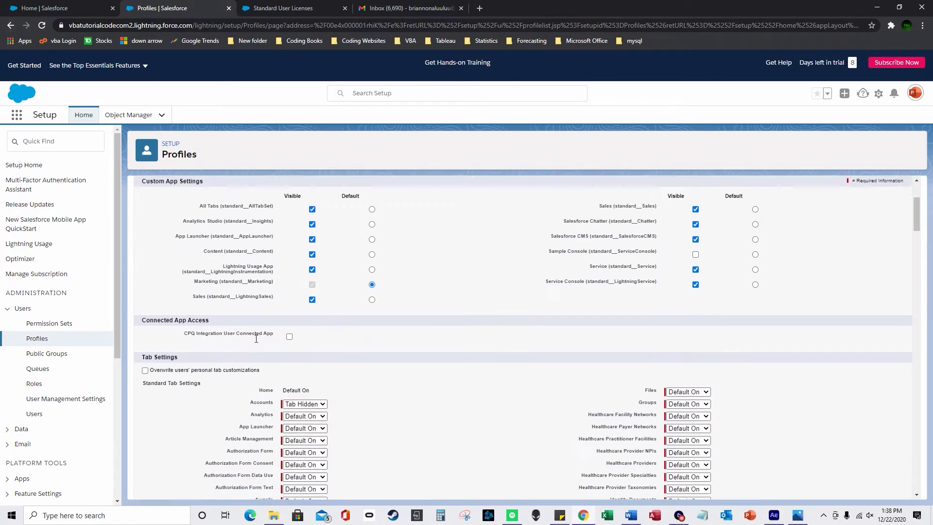
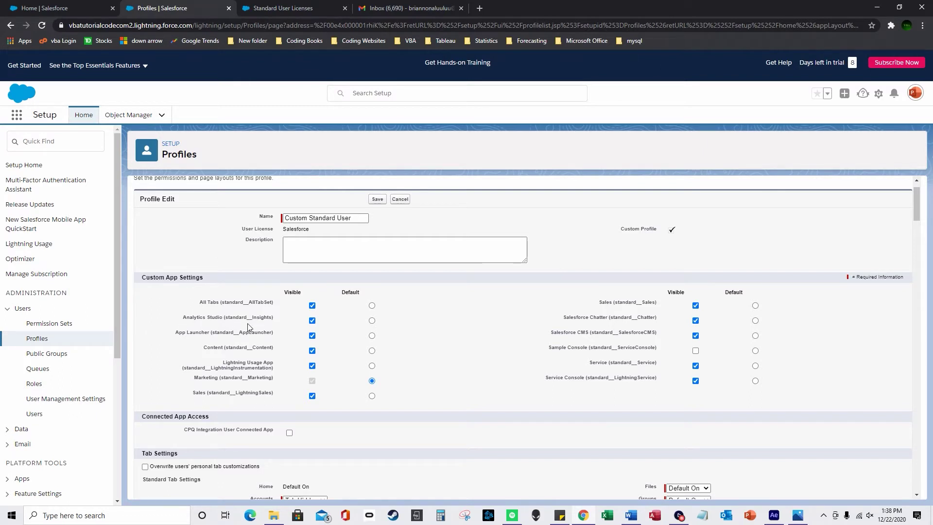
# Leave the profile editor and go back to the User Profiles list
pyautogui.click(71, 340)
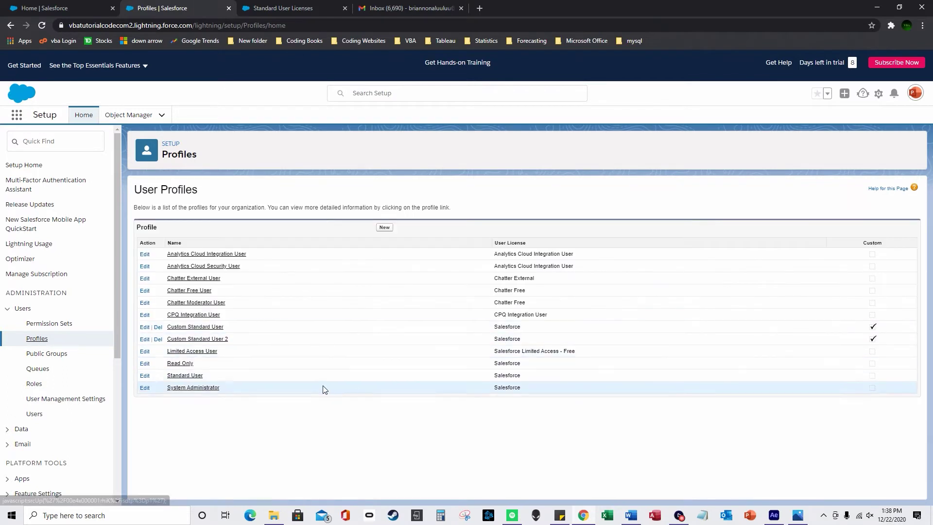
# Review the System Administrator profile and the administrator user's assigned System Administrator profile
pyautogui.moveTo(223, 389); pyautogui.dragTo(169, 391)
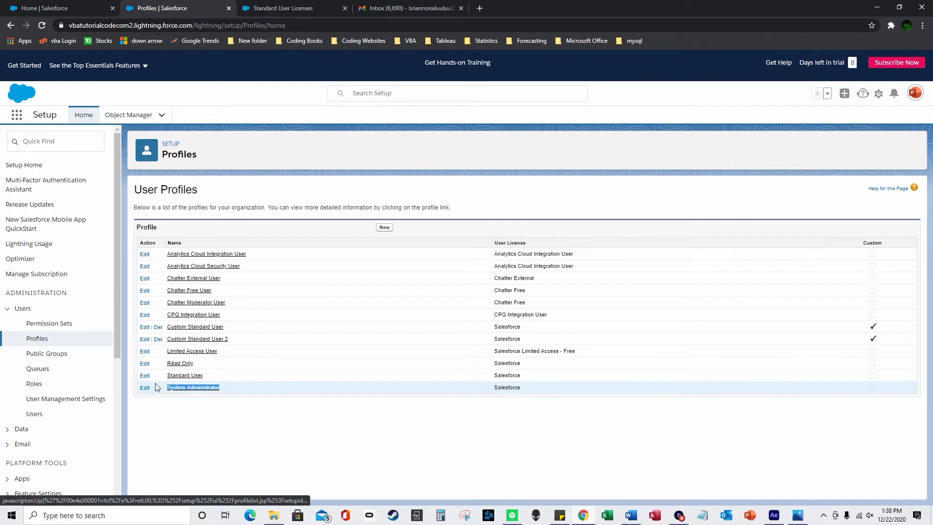
pyautogui.click(35, 415)
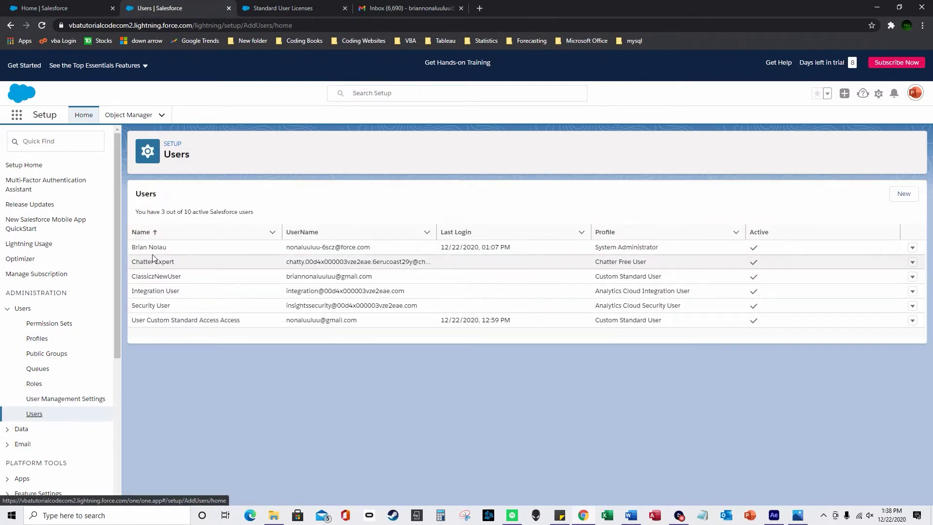
pyautogui.moveTo(155, 248); pyautogui.dragTo(578, 251)
pyautogui.click(608, 246)
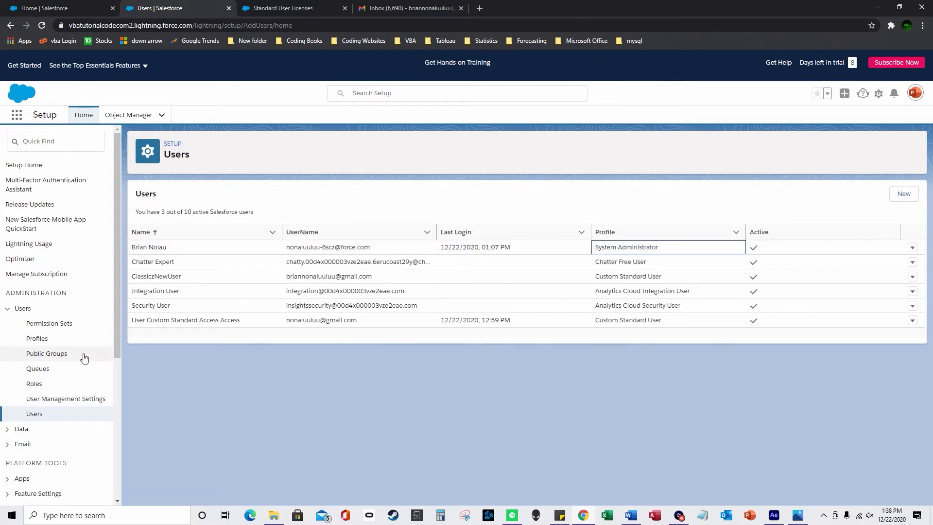
# Compare the Custom Standard User, Custom Standard User 2, Standard User and Read Only profiles
pyautogui.click(36, 339)
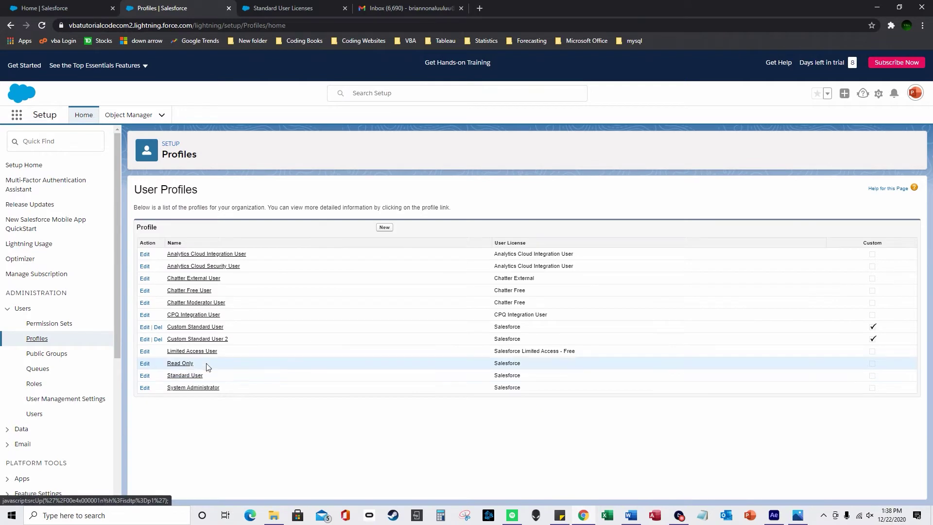
pyautogui.moveTo(527, 339); pyautogui.dragTo(458, 342)
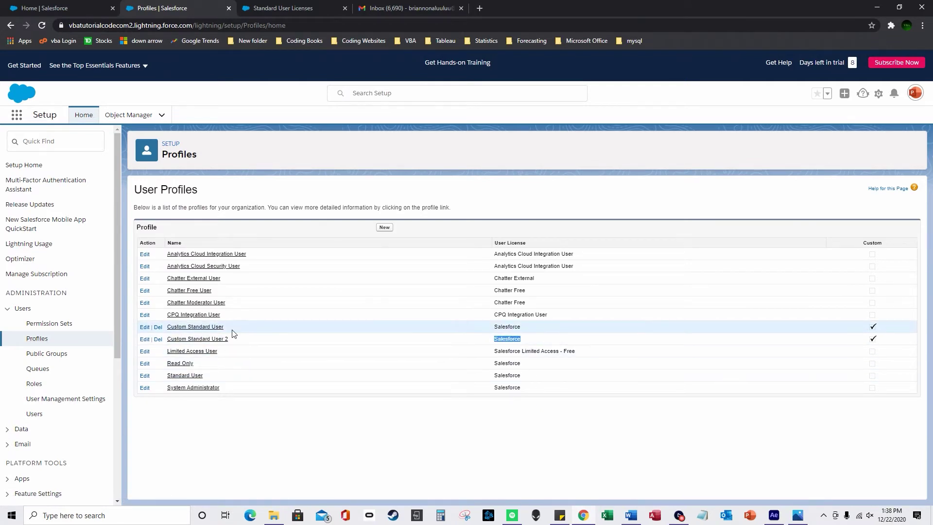
pyautogui.moveTo(232, 330); pyautogui.dragTo(161, 331)
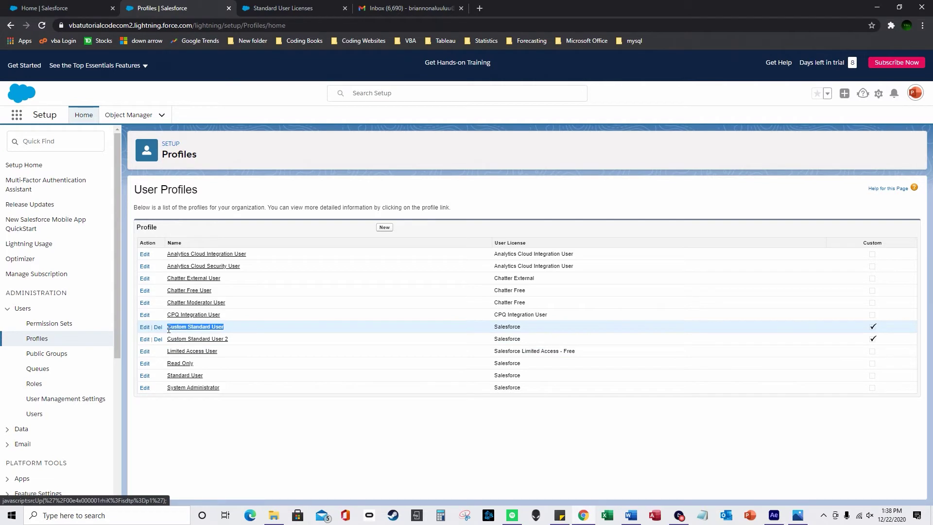
pyautogui.moveTo(209, 382); pyautogui.dragTo(164, 381)
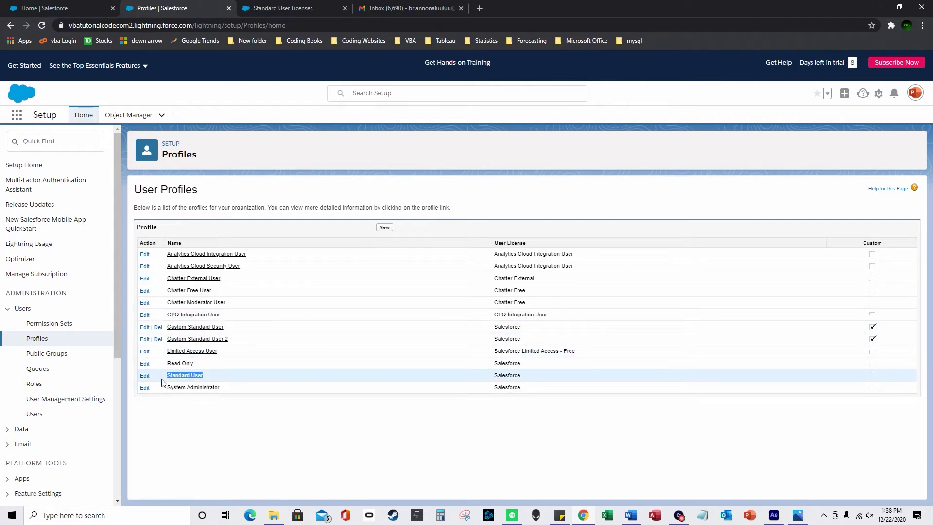
pyautogui.click(48, 414)
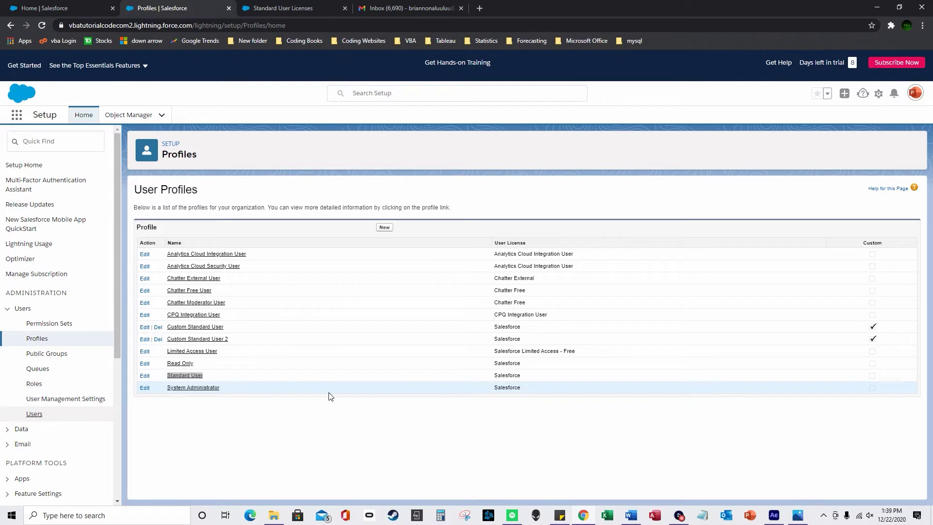
pyautogui.moveTo(197, 366); pyautogui.dragTo(166, 366)
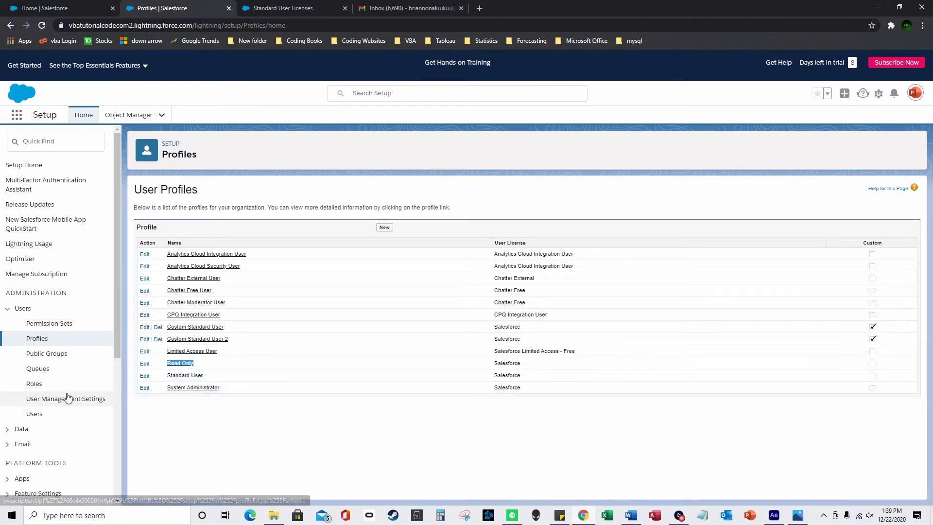
pyautogui.click(34, 384)
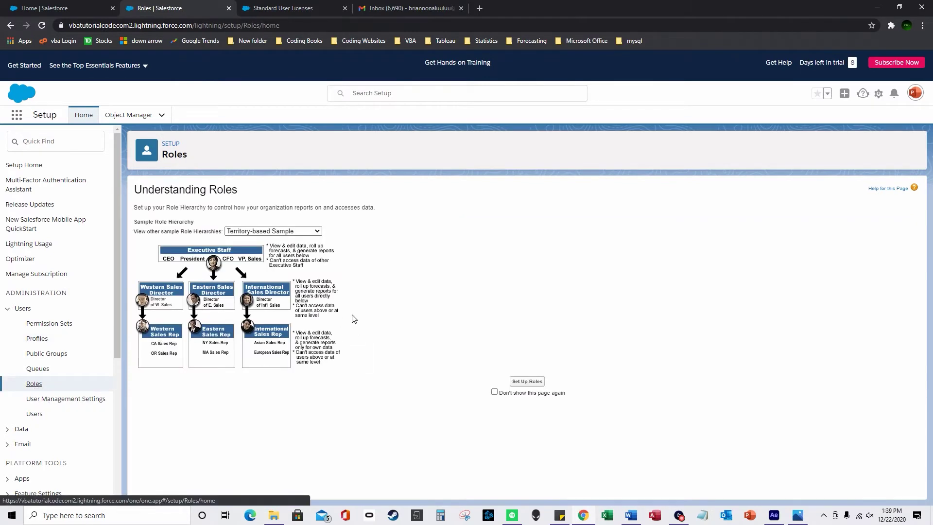
# Expand the role hierarchy under VBatutorialcode.com and add a new role beneath VBA Associate
pyautogui.click(527, 381)
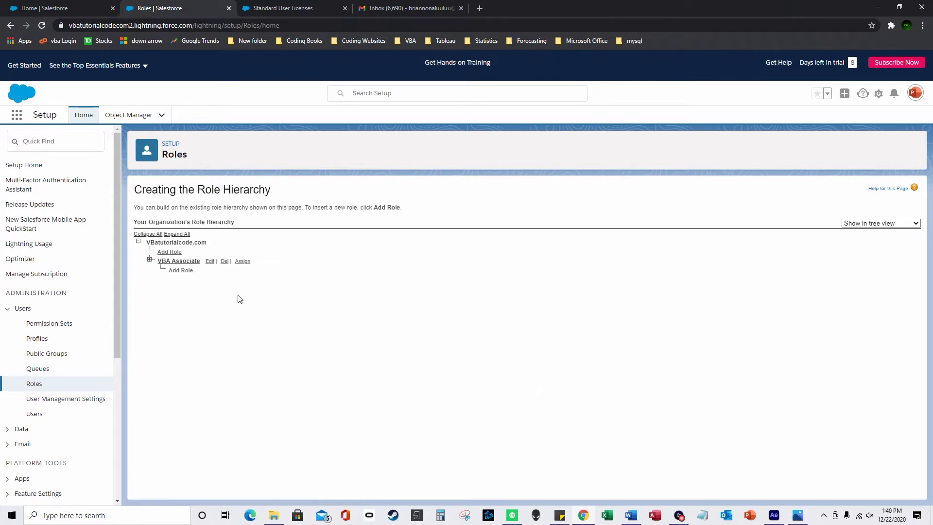
pyautogui.moveTo(147, 242); pyautogui.dragTo(179, 243)
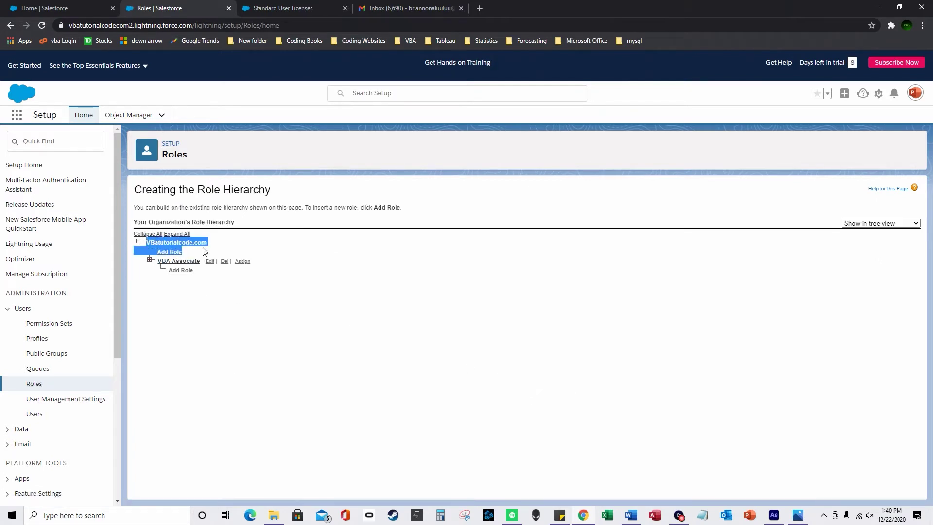
pyautogui.doubleClick(203, 242)
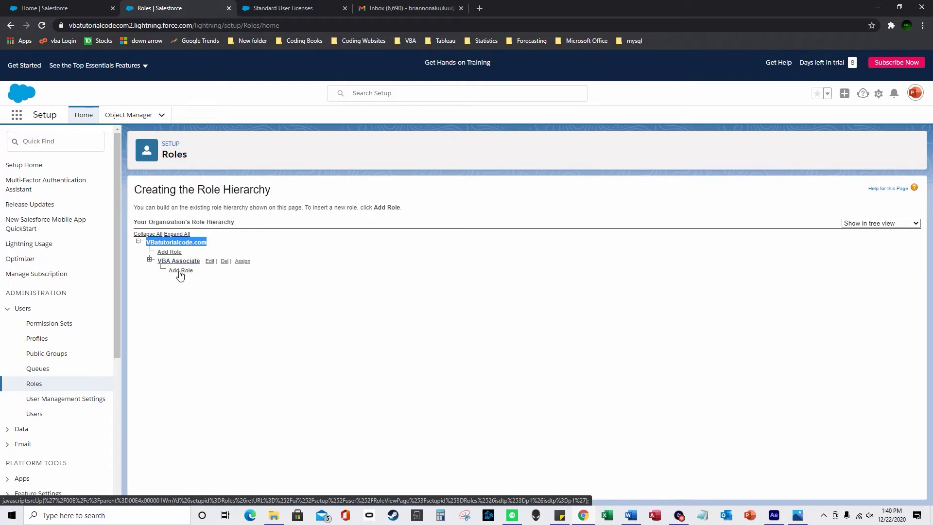
pyautogui.click(168, 243)
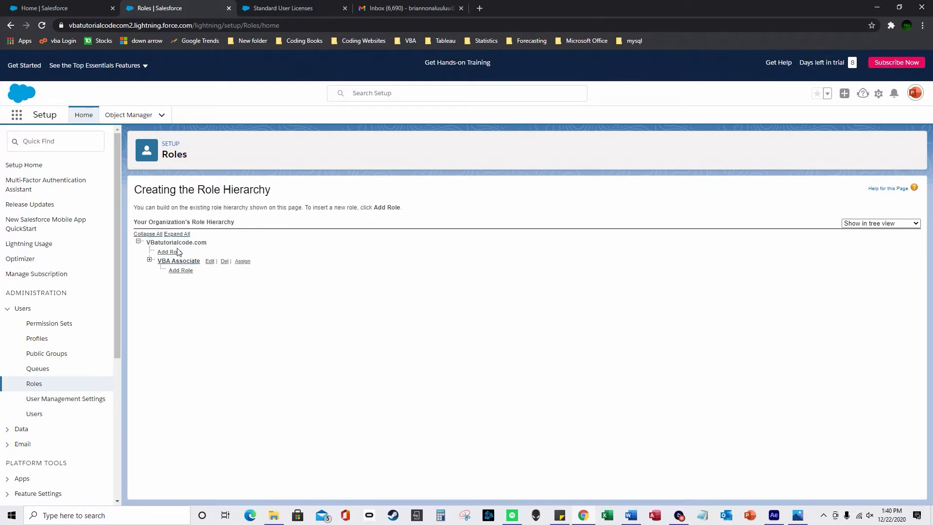
pyautogui.click(185, 274)
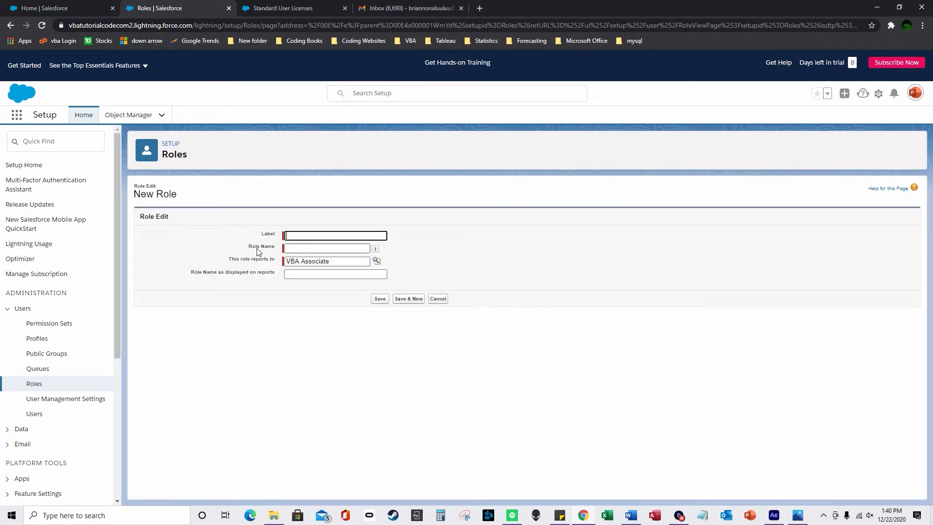
# Save role label 'VBA intern', auto-filled role name, report display name 'Vba-intern'
pyautogui.write('VBA intern')
pyautogui.click(219, 260)
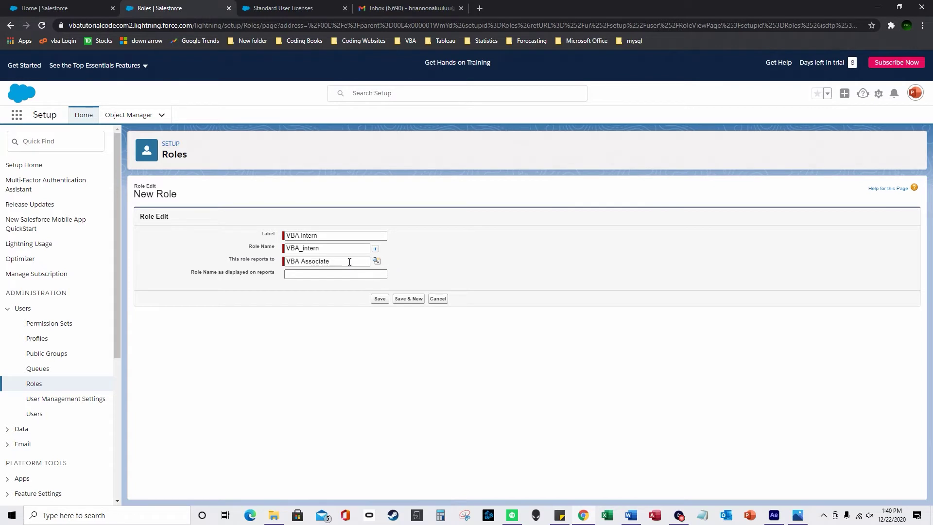
pyautogui.click(326, 272)
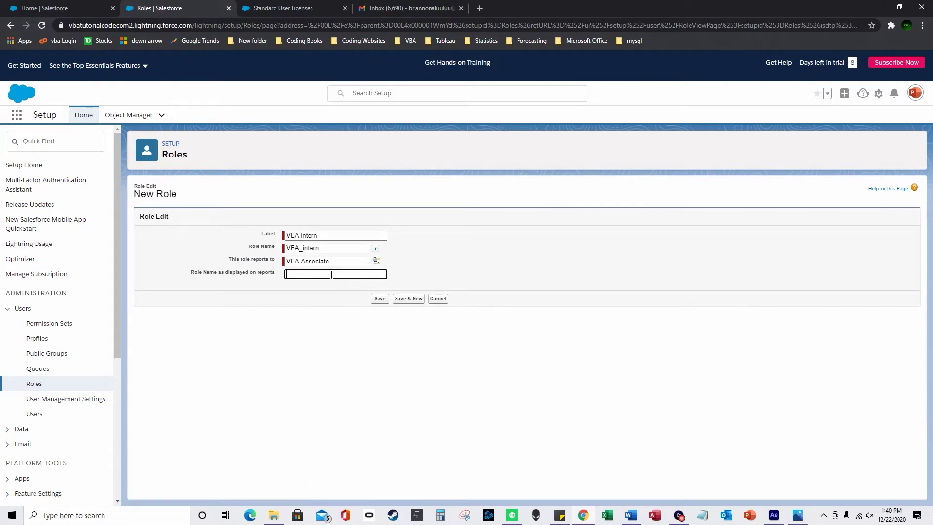
pyautogui.write('Vba-intern')
pyautogui.click(381, 299)
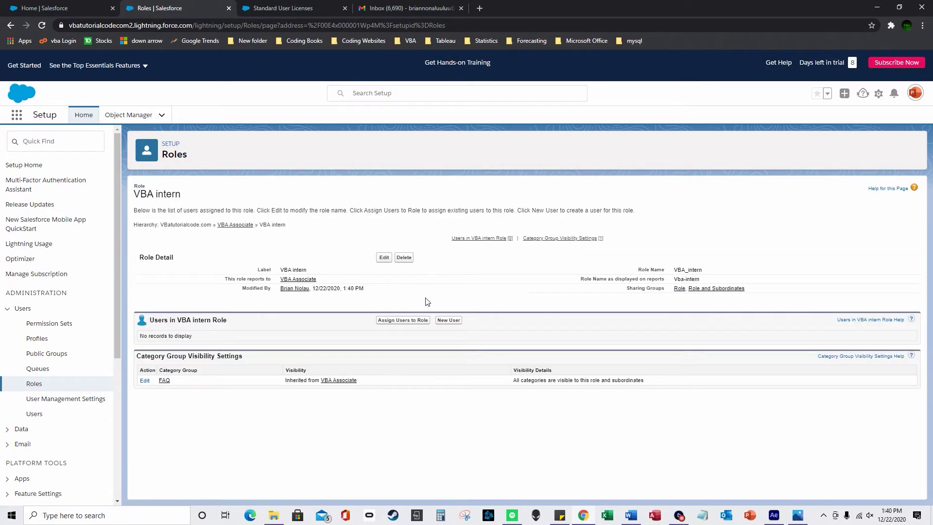
# Reopen the role hierarchy and expand VBA Associate to confirm VBA intern sits beneath it
pyautogui.click(45, 386)
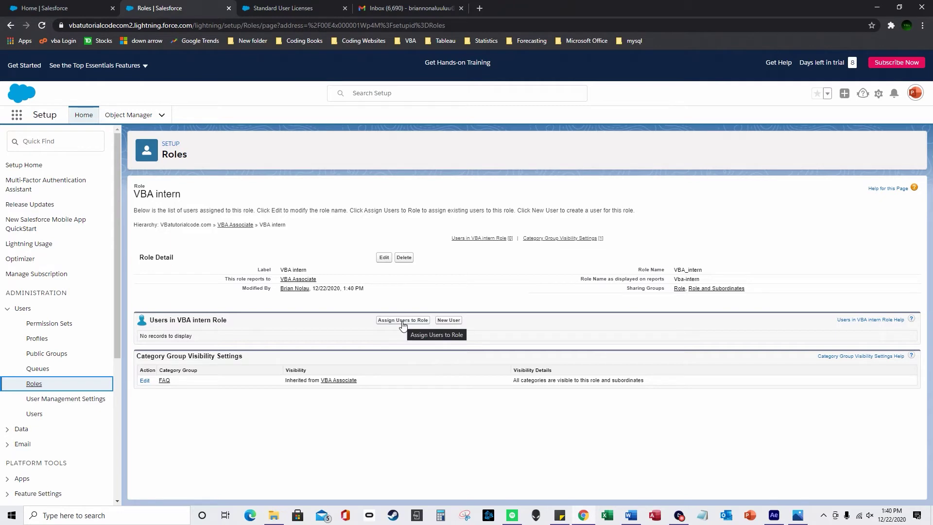
pyautogui.click(39, 385)
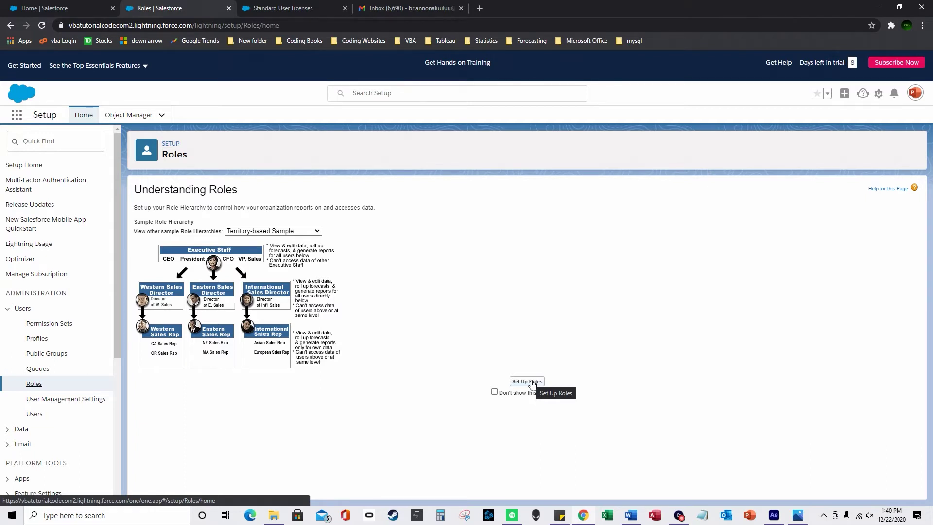
pyautogui.click(527, 382)
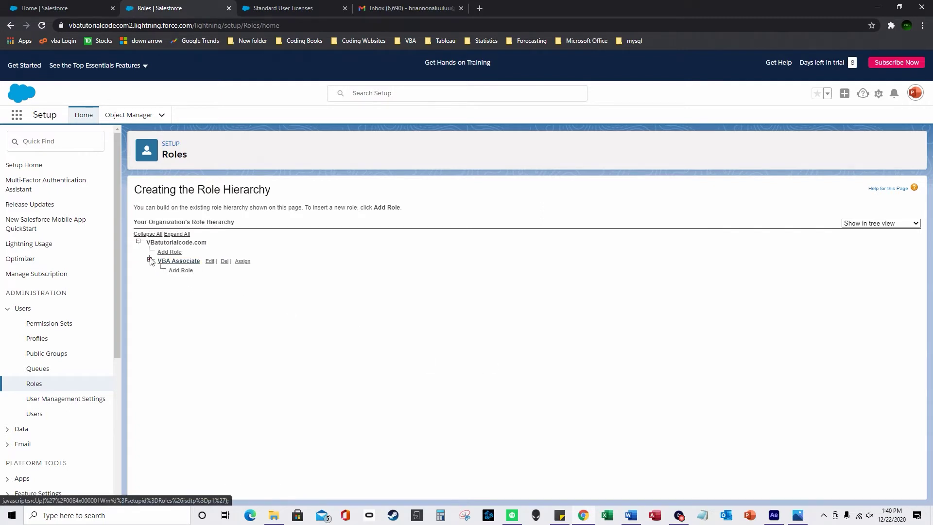
pyautogui.click(177, 271)
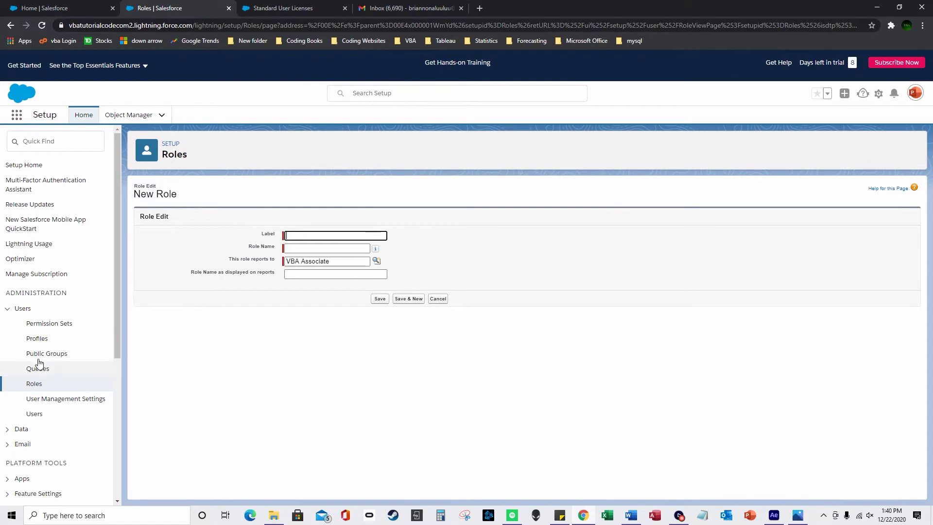
pyautogui.click(30, 385)
pyautogui.click(527, 382)
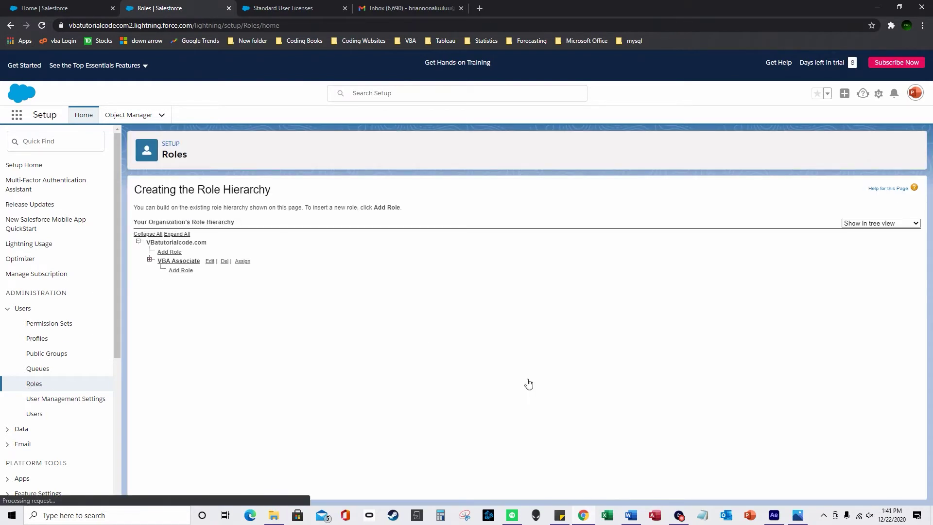
pyautogui.click(150, 261)
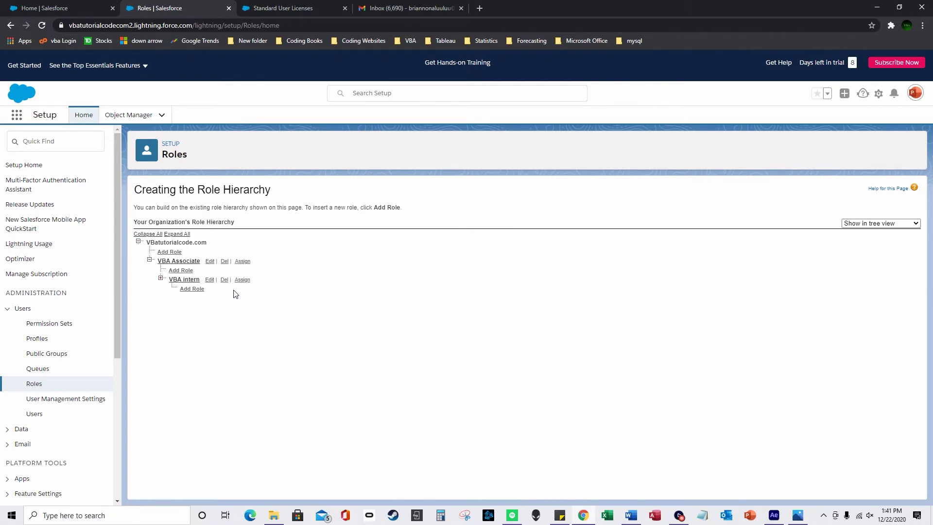
pyautogui.click(40, 414)
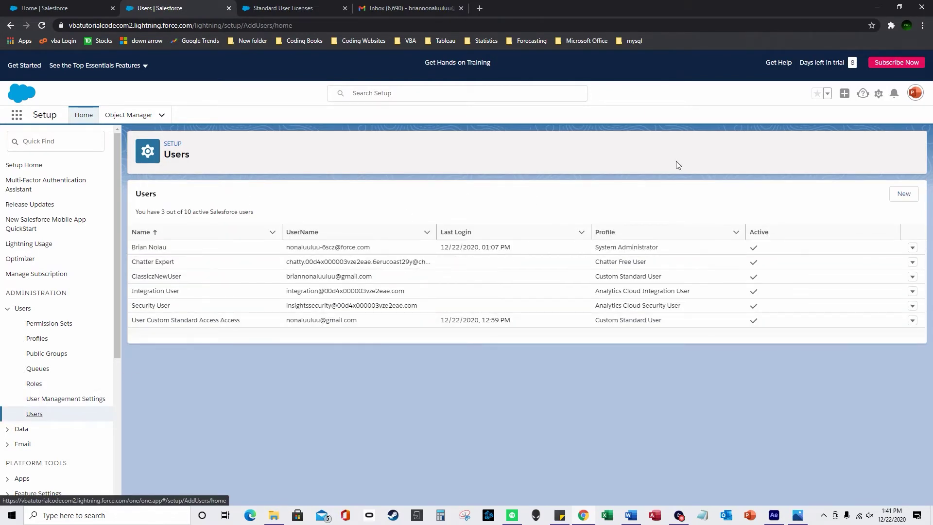
# Enter the new user's first name, last name and email, and assign the Custom Standard User profile
pyautogui.click(911, 196)
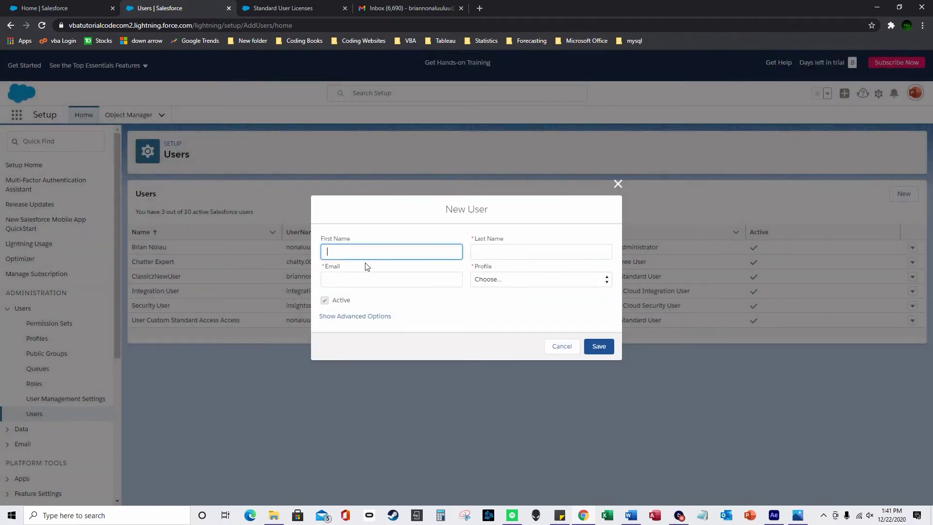
pyautogui.write('first')
pyautogui.press('Tab')
pyautogui.write('la')
pyautogui.press('Tab')
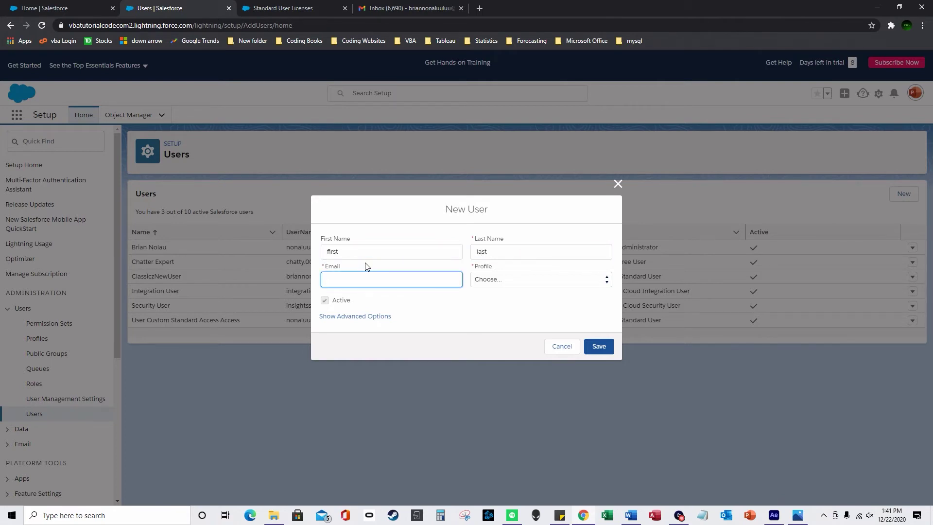
pyautogui.write('email@gmail.com')
pyautogui.click(513, 278)
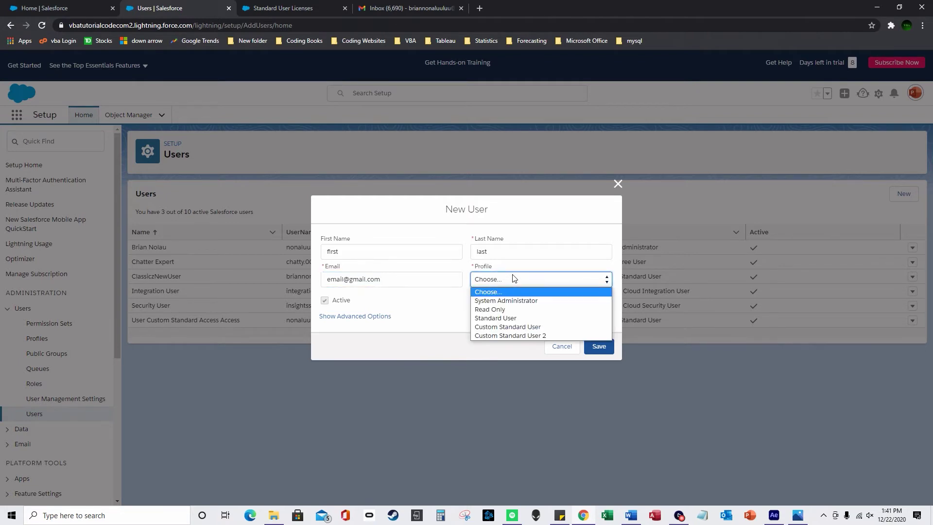
pyautogui.click(533, 328)
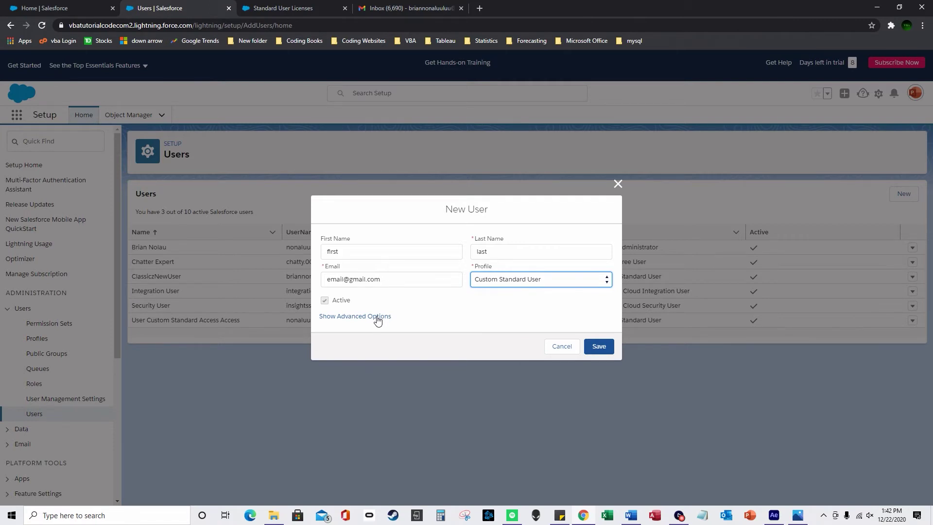
# Expand the advanced options: assigned licenses, mailing address, single sign-on and locale settings
pyautogui.click(378, 320)
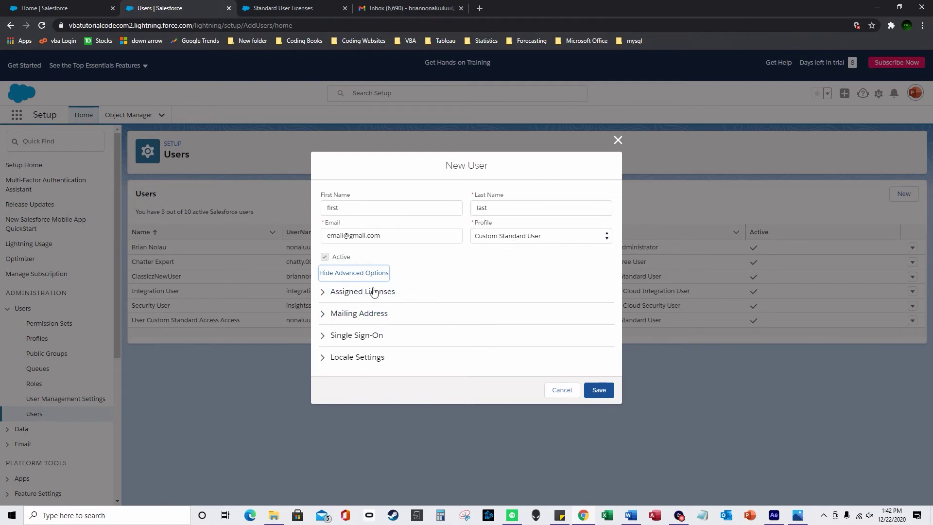
pyautogui.click(349, 293)
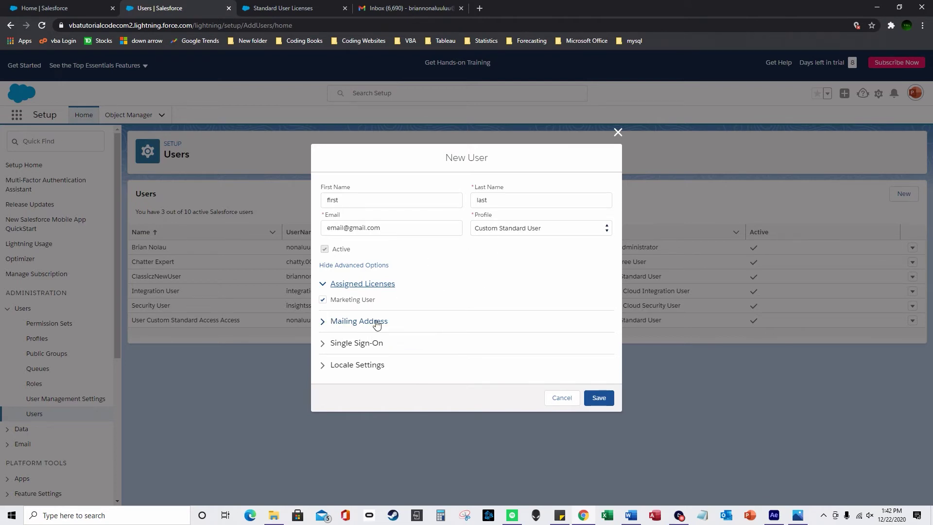
pyautogui.click(372, 323)
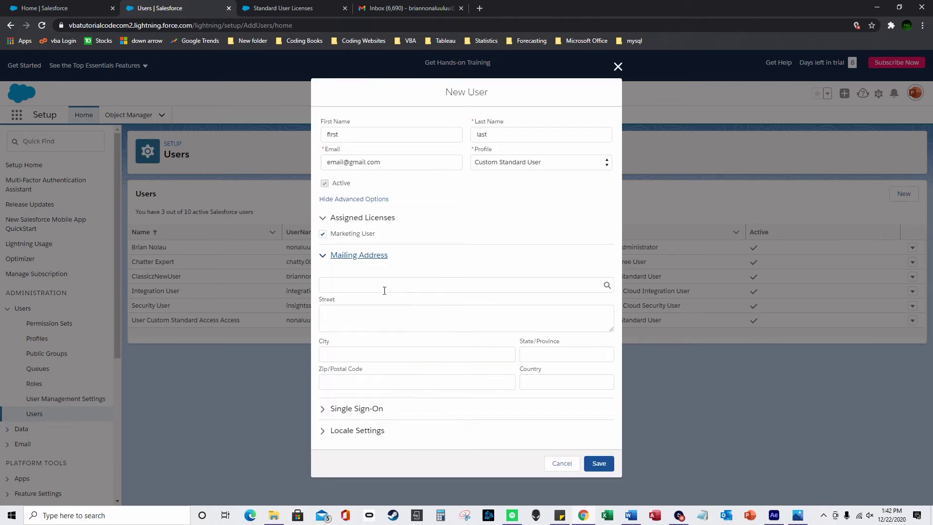
pyautogui.click(358, 409)
pyautogui.scroll(-1, 400, 406)
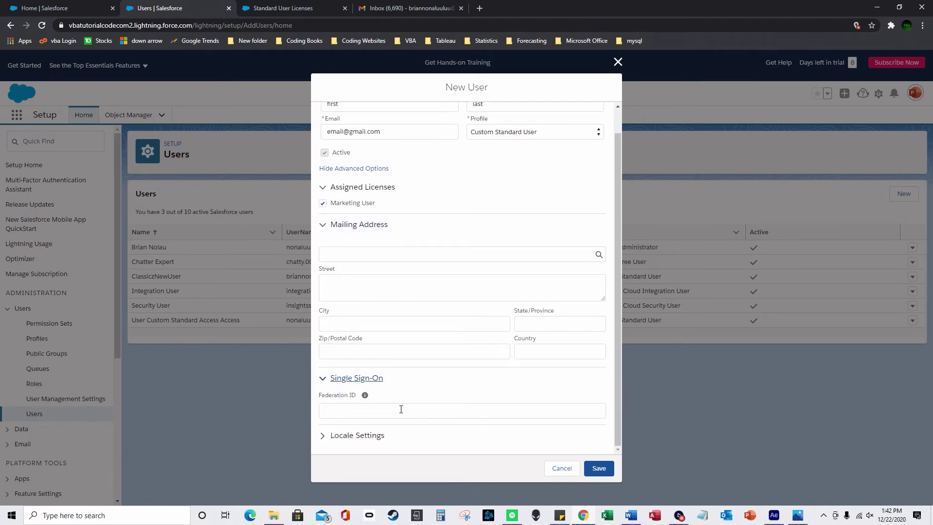
pyautogui.click(360, 435)
pyautogui.scroll(-1, 403, 407)
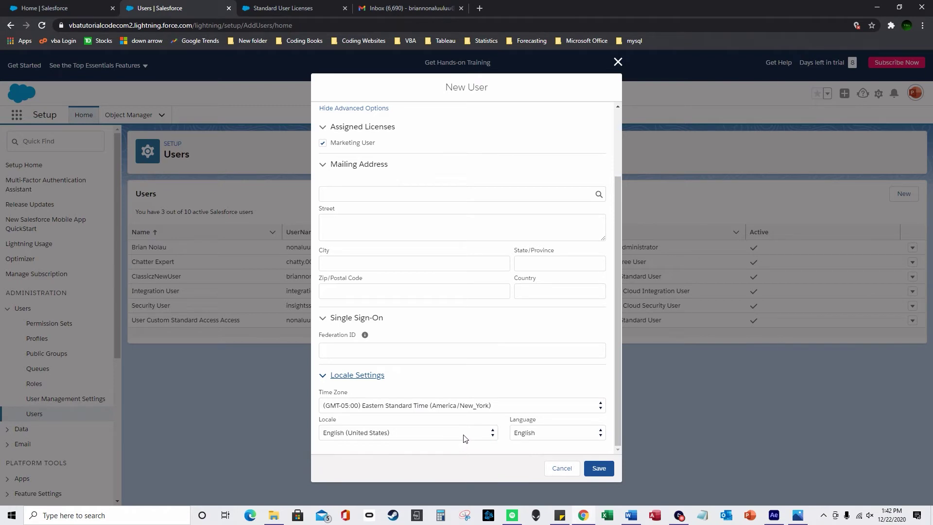
pyautogui.scroll(3, 557, 419)
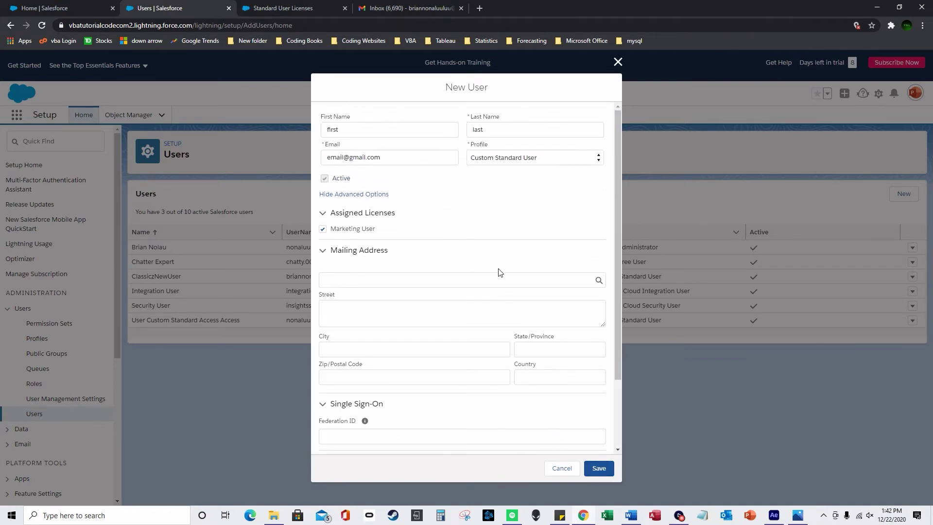
# Save the user, replacing the duplicate email's local part with a unique value
pyautogui.click(599, 468)
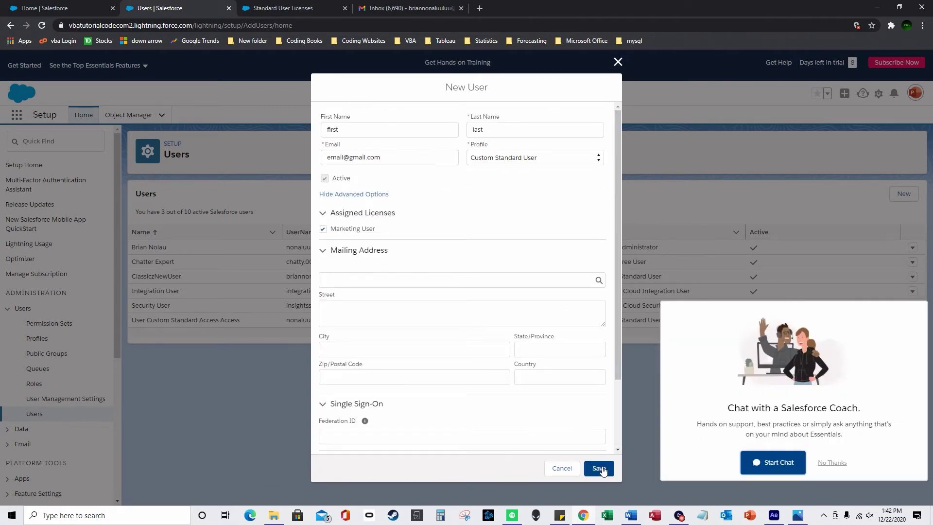
pyautogui.click(832, 462)
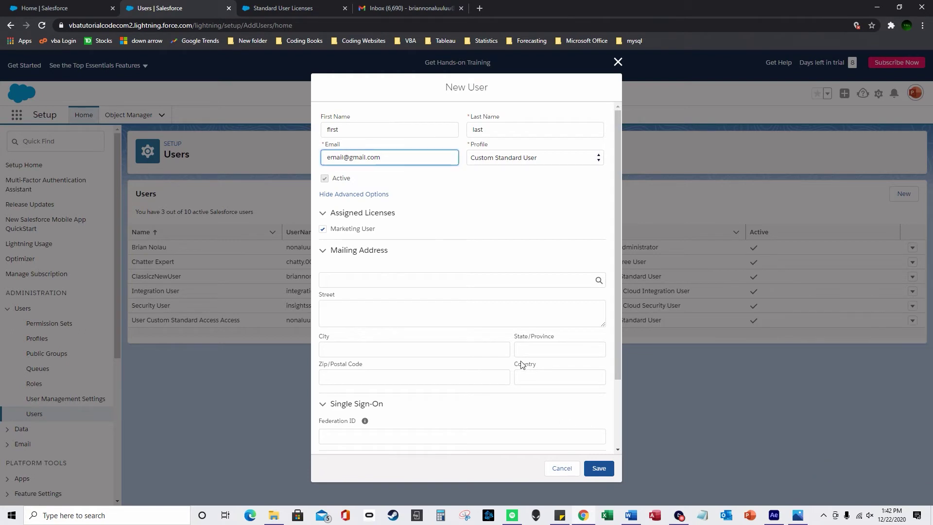
pyautogui.click(601, 469)
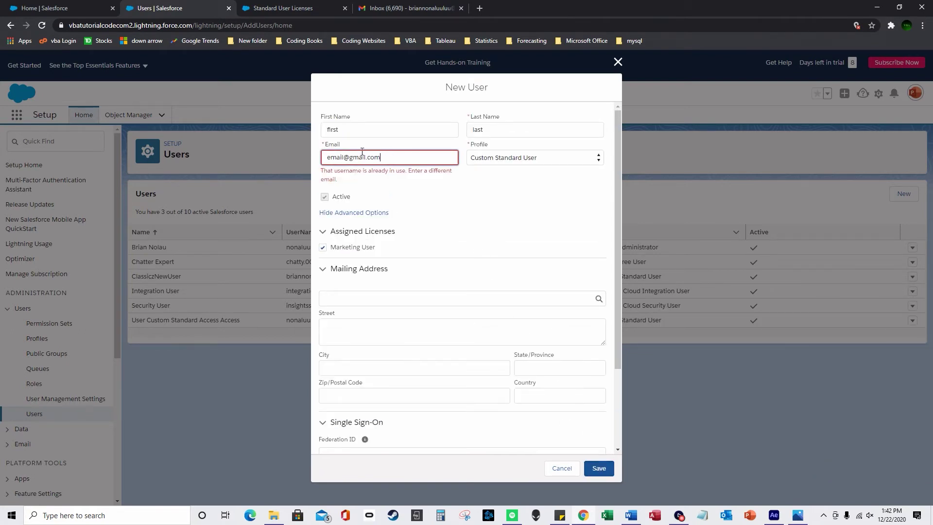
pyautogui.moveTo(344, 157); pyautogui.dragTo(313, 156)
pyautogui.click(603, 473)
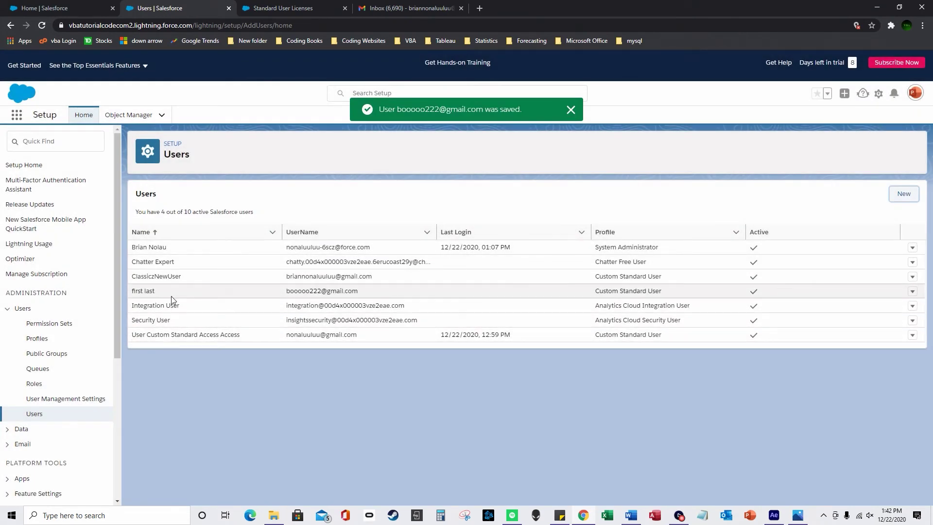
pyautogui.moveTo(131, 290); pyautogui.dragTo(436, 293)
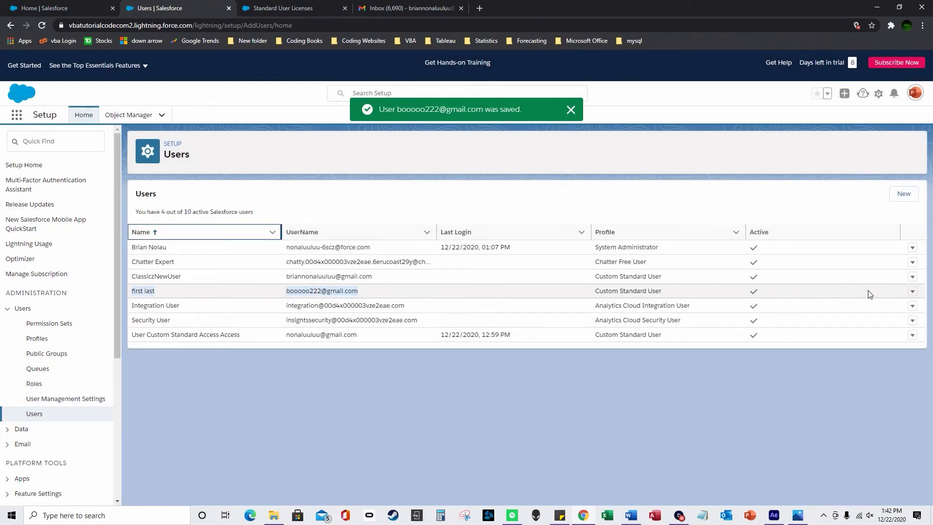
pyautogui.click(913, 292)
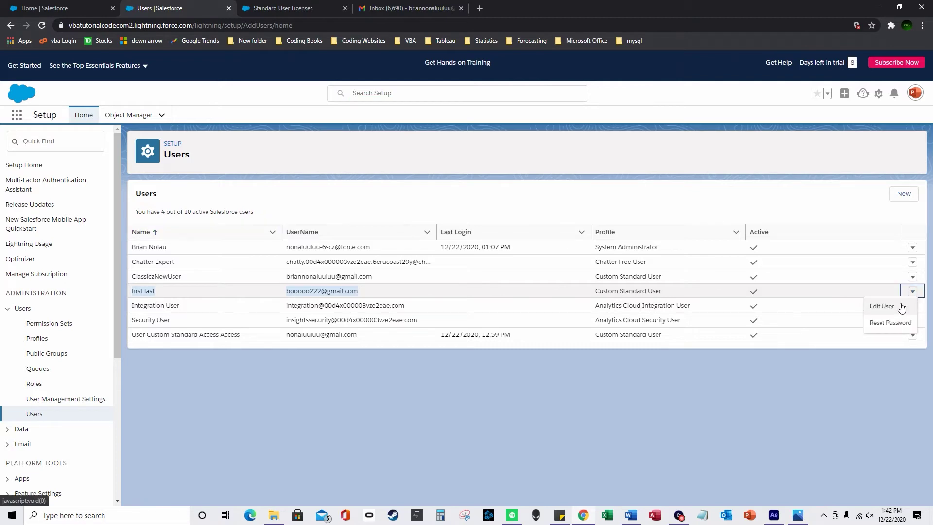
pyautogui.click(898, 304)
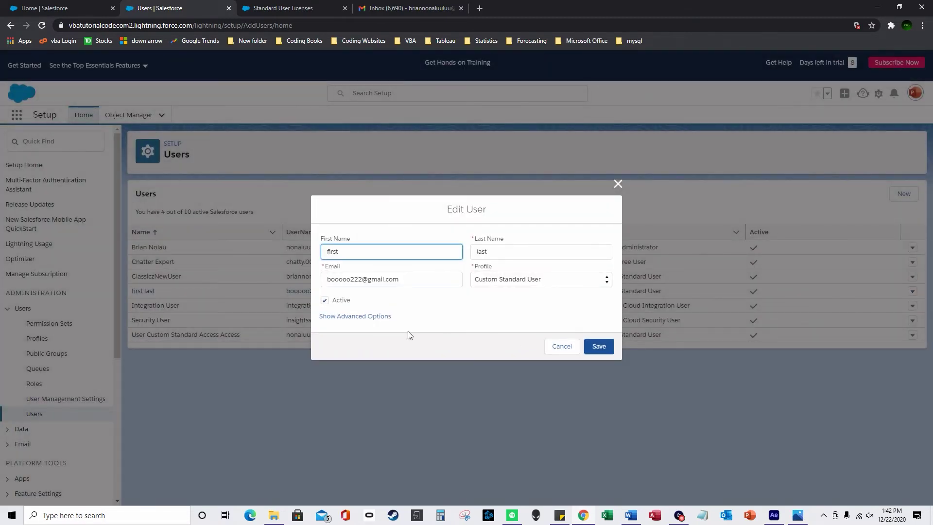
pyautogui.click(325, 300)
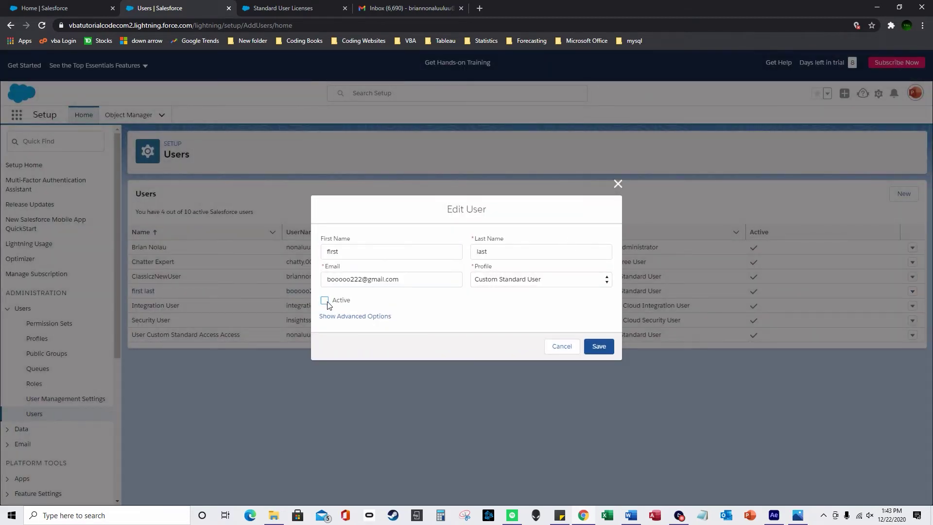
pyautogui.click(560, 346)
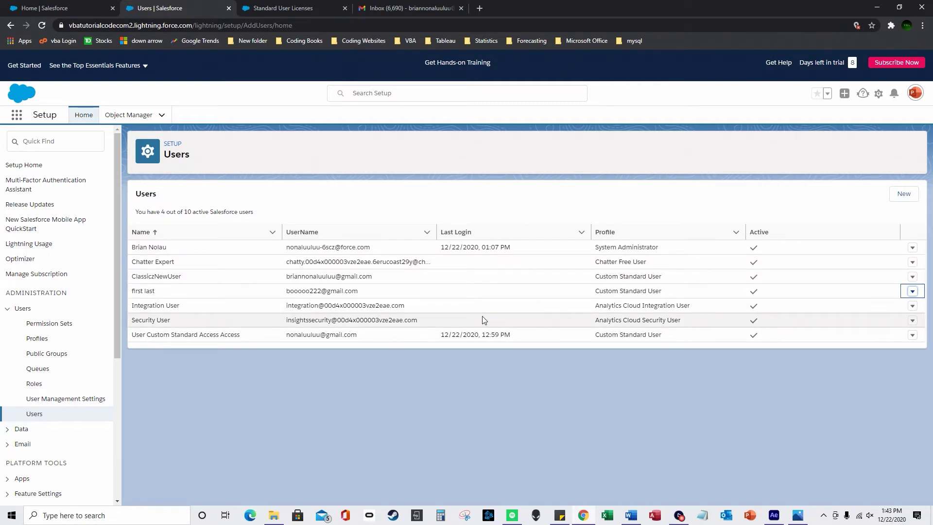
# Switch to Salesforce Classic and start a New User from Setup's Manage Users list
pyautogui.click(918, 97)
pyautogui.click(807, 278)
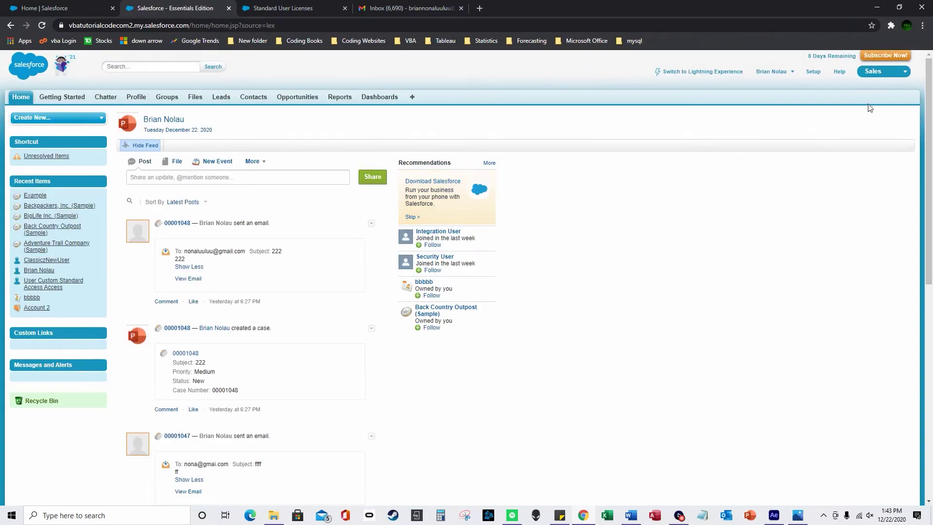
pyautogui.click(818, 72)
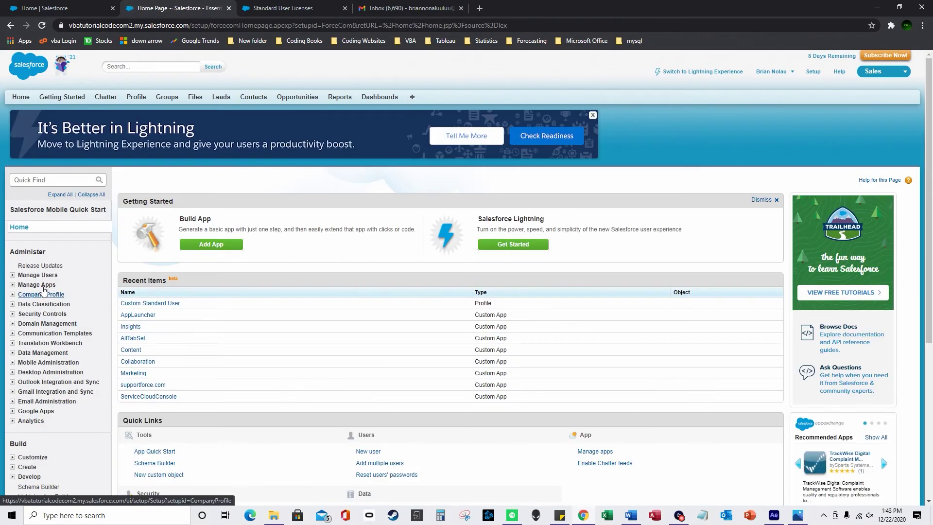
pyautogui.click(22, 277)
pyautogui.click(34, 289)
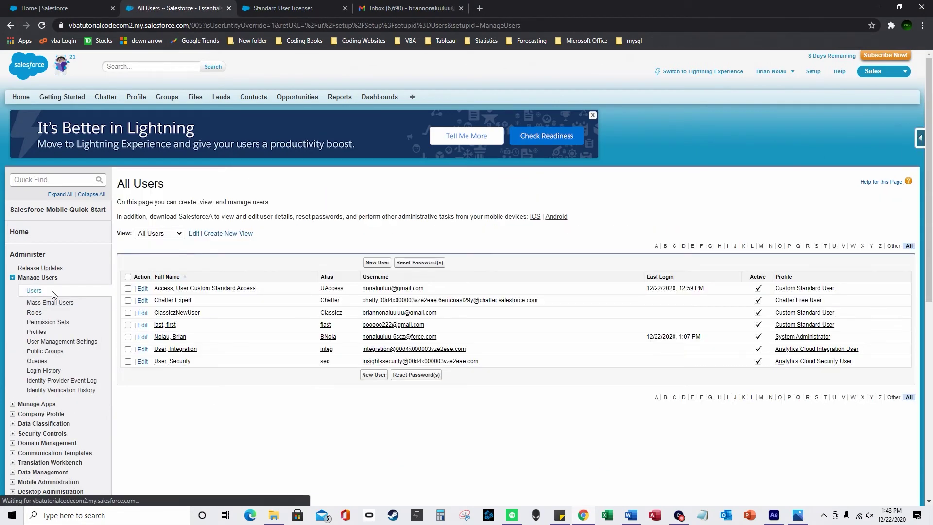
pyautogui.click(377, 262)
pyautogui.click(311, 251)
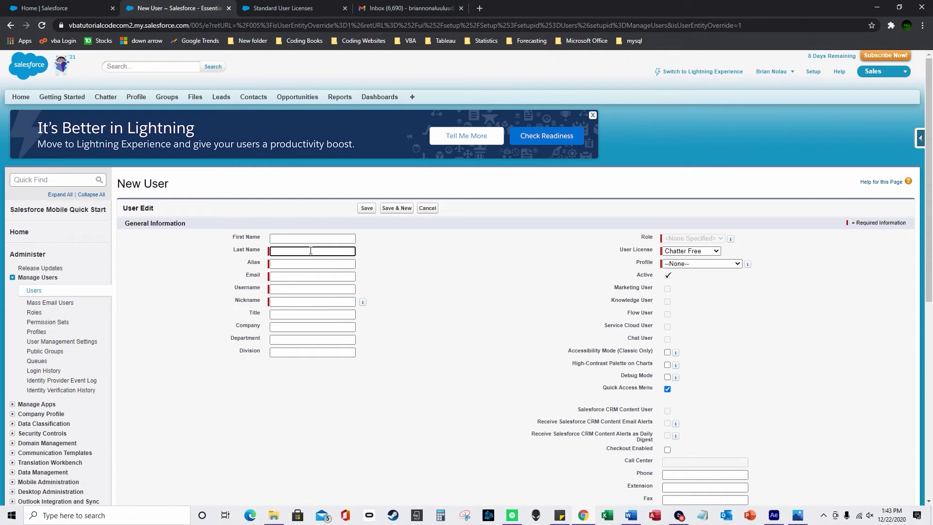
# Check the Salesforce password confirmation email in Gmail while filling the New User form
pyautogui.click(310, 264)
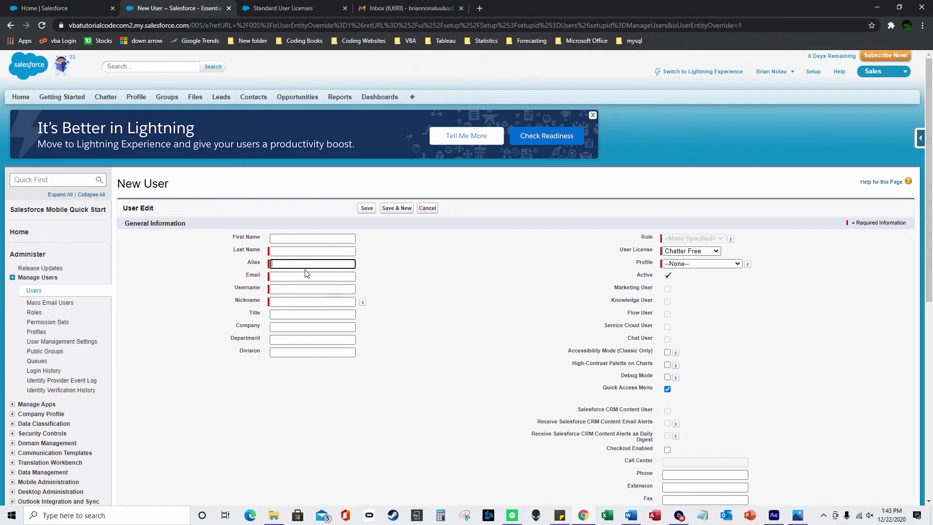
pyautogui.click(301, 276)
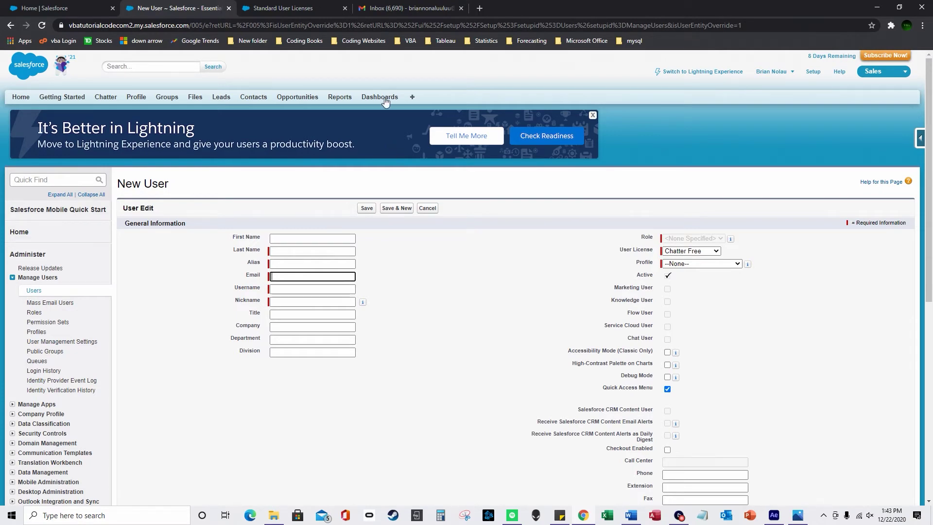
pyautogui.click(396, 13)
pyautogui.click(281, 143)
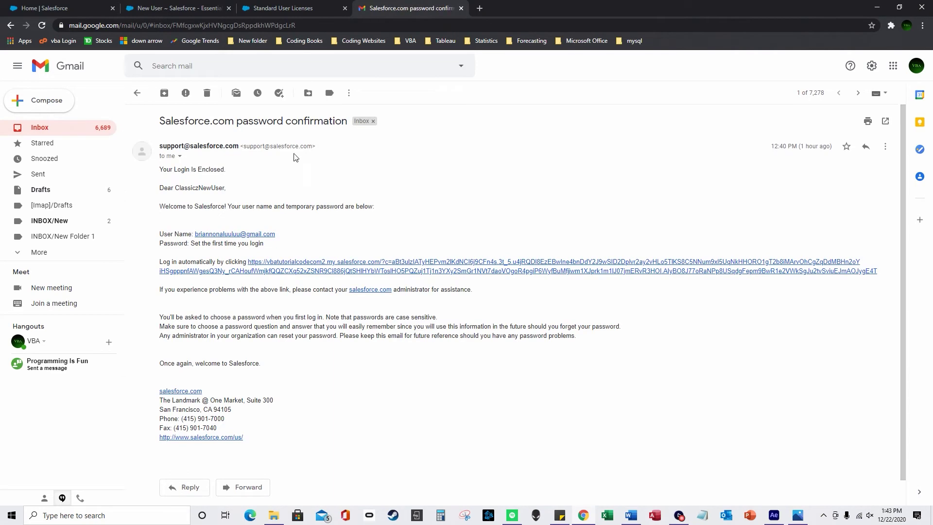
pyautogui.click(205, 7)
pyautogui.click(294, 289)
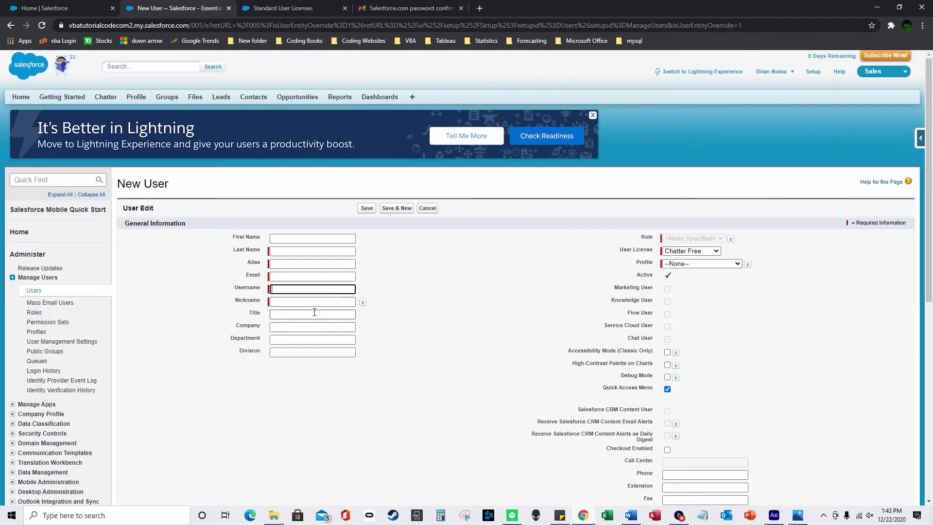
# Set the User License to Salesforce and bring up the Standard User Licenses article
pyautogui.click(688, 253)
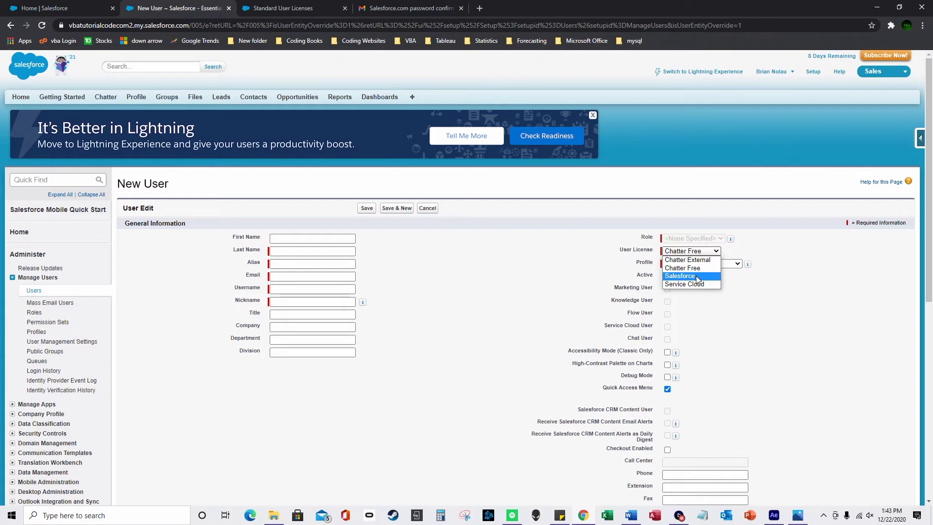
pyautogui.click(697, 279)
pyautogui.click(284, 9)
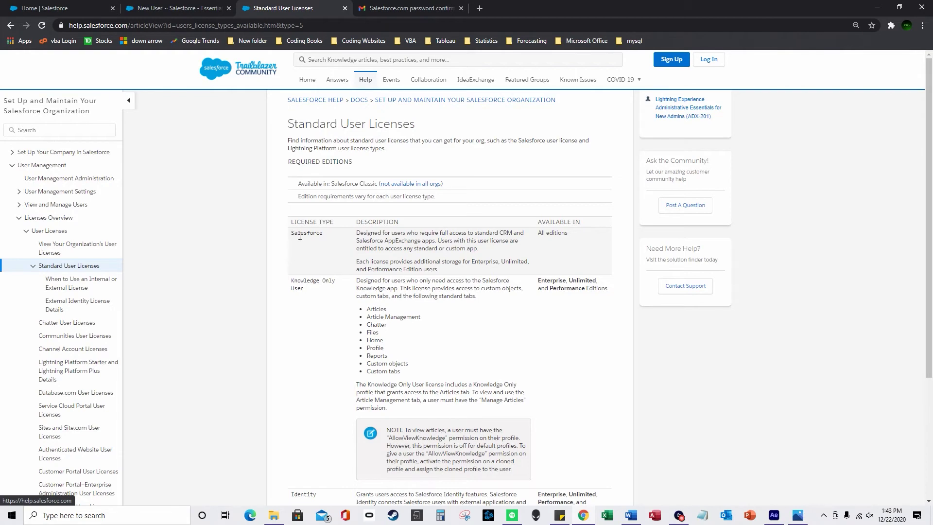
# Highlight the Salesforce and Salesforce Platform licence rows in the Standard User Licenses table
pyautogui.moveTo(292, 233); pyautogui.dragTo(543, 272)
pyautogui.scroll(-8, 543, 273)
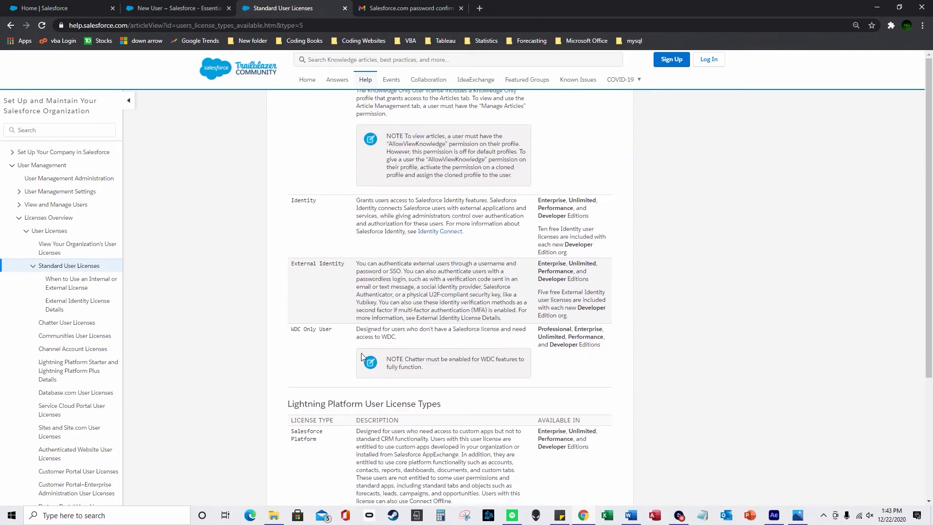
pyautogui.moveTo(317, 317); pyautogui.dragTo(290, 306)
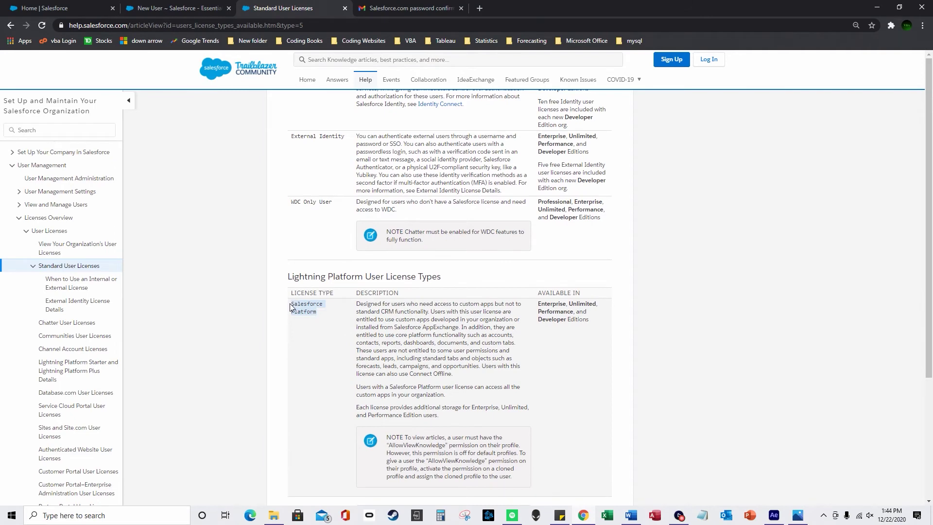
pyautogui.moveTo(537, 302); pyautogui.dragTo(567, 320)
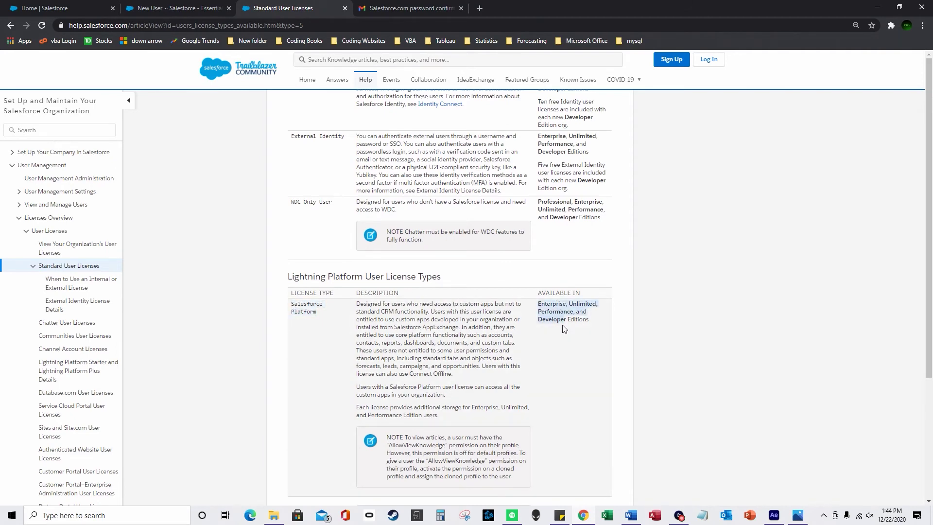
pyautogui.scroll(-4, 566, 320)
pyautogui.scroll(12, 340, 214)
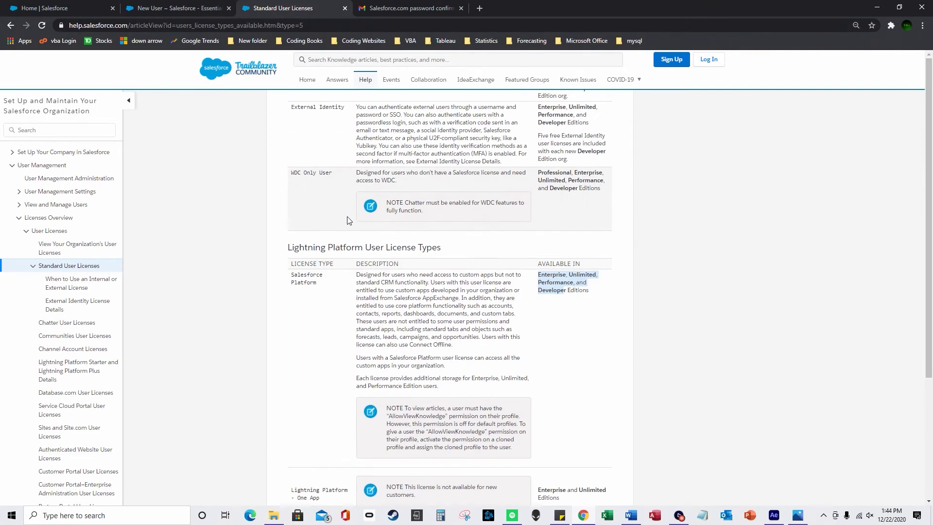
pyautogui.moveTo(414, 157); pyautogui.dragTo(273, 166)
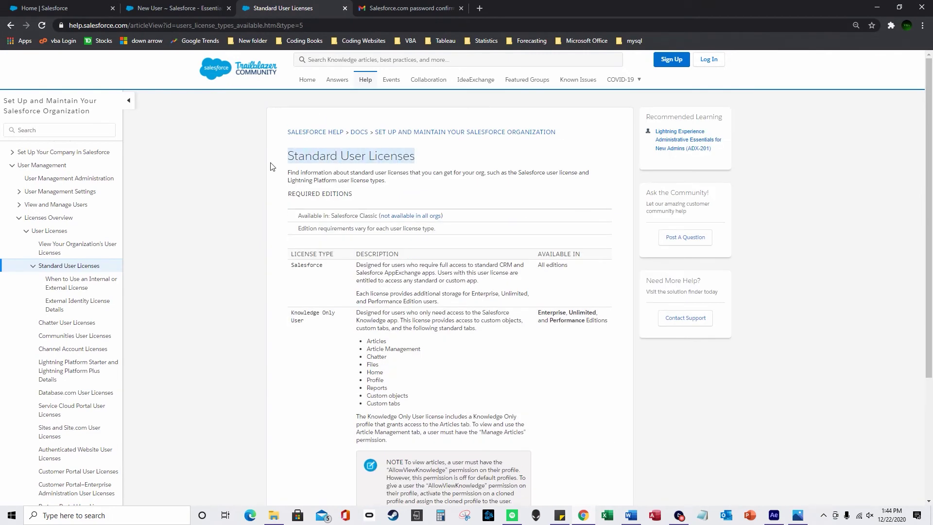
pyautogui.click(185, 6)
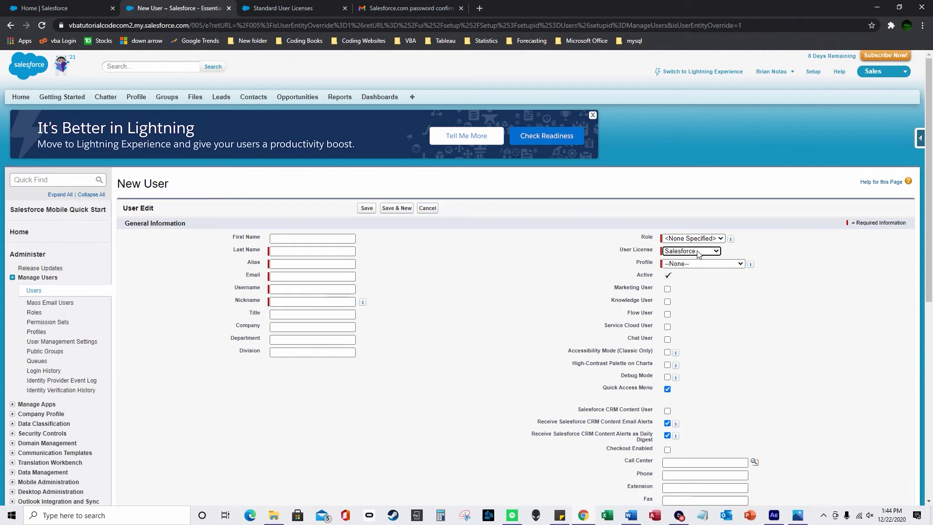
# Assign the VBA Associate role to the new user
pyautogui.click(703, 239)
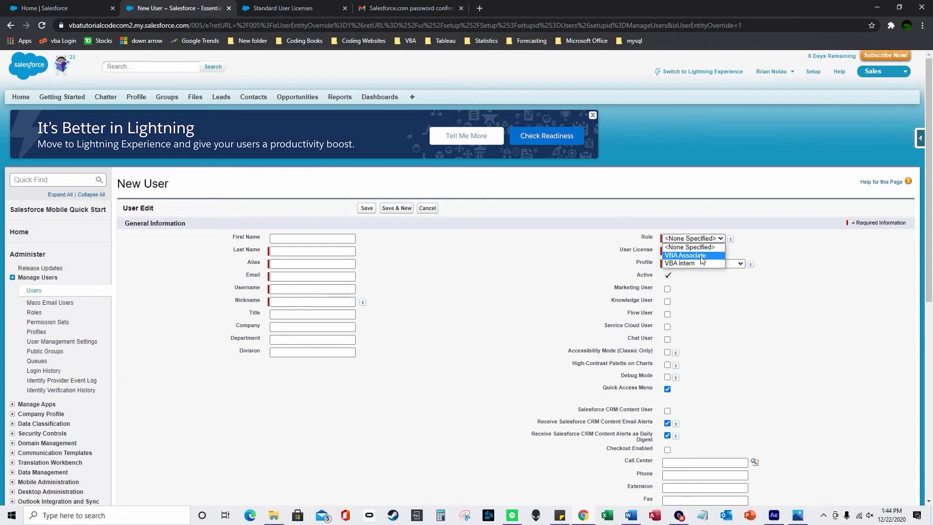
pyautogui.click(705, 256)
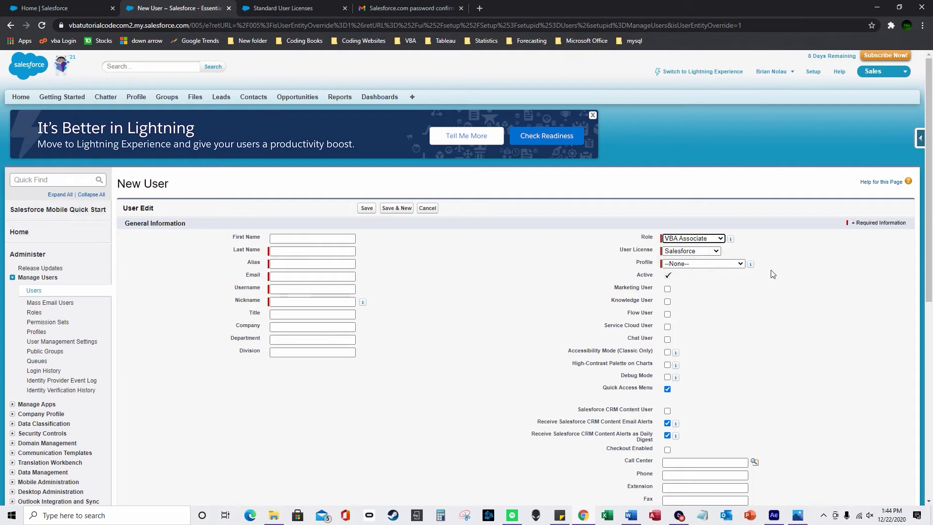
pyautogui.click(729, 263)
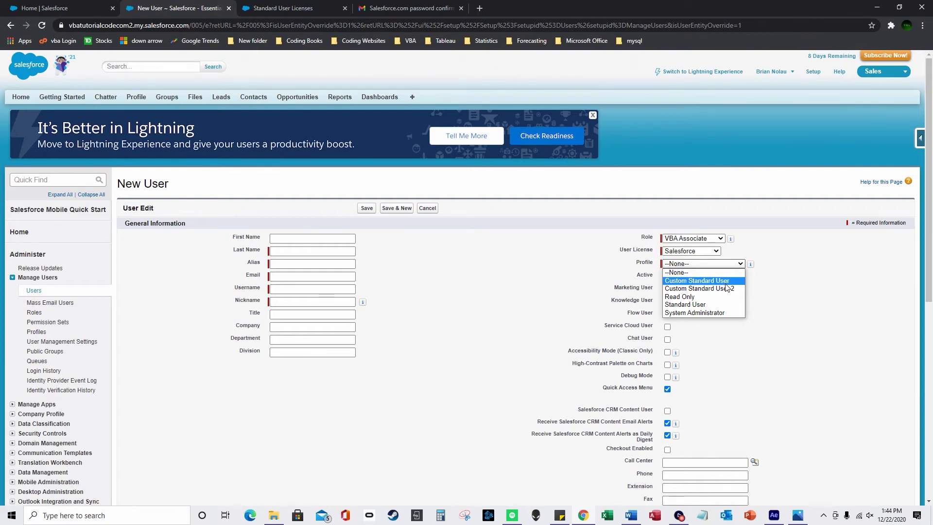
# Assign the Custom Standard User 2 profile, tick Marketing User, and review the rest of the form
pyautogui.click(729, 290)
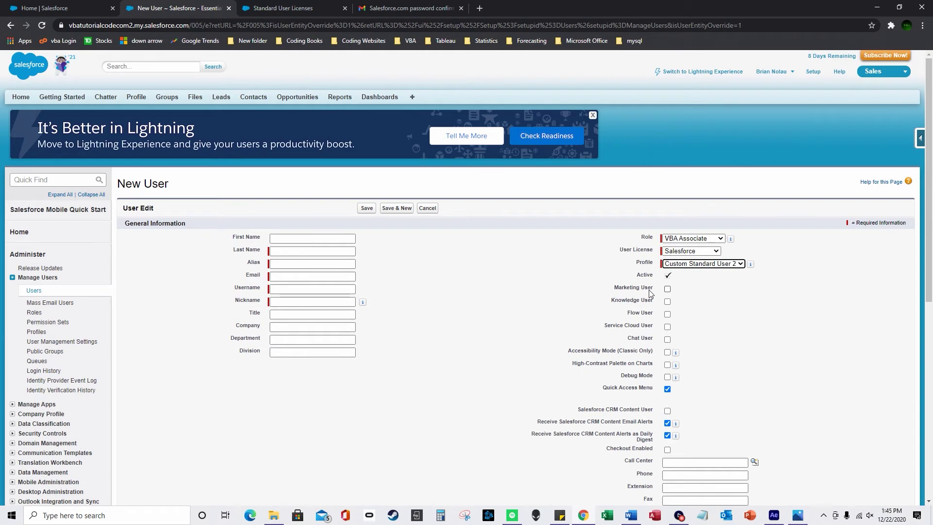
pyautogui.click(668, 290)
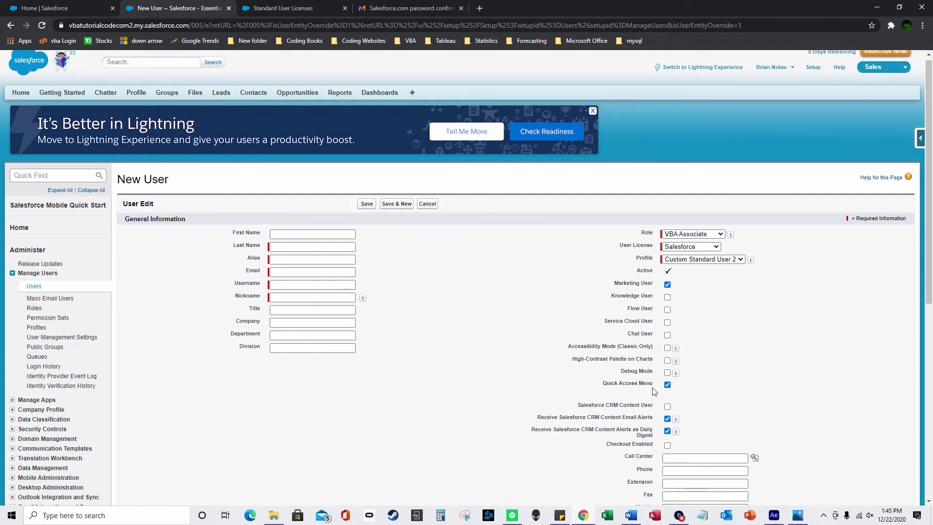
pyautogui.scroll(-3, 662, 383)
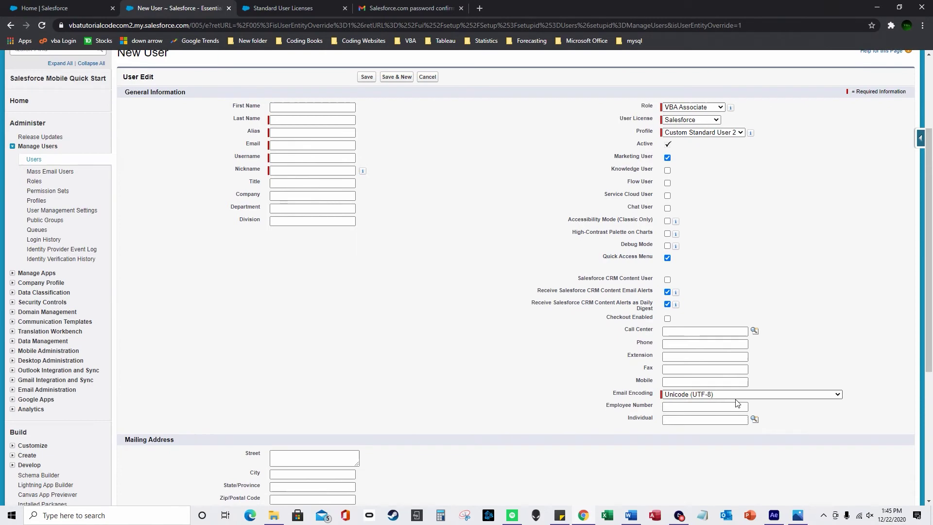
pyautogui.scroll(-5, 403, 417)
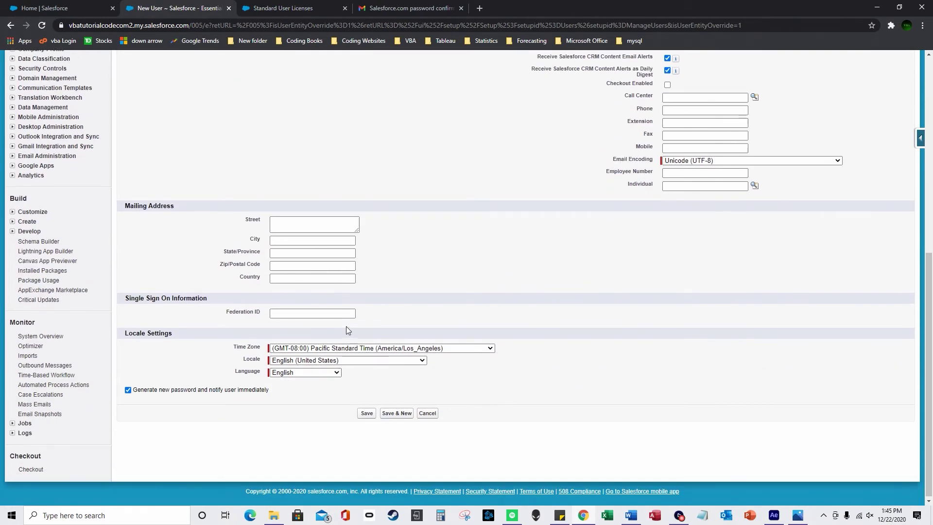
pyautogui.scroll(8, 400, 316)
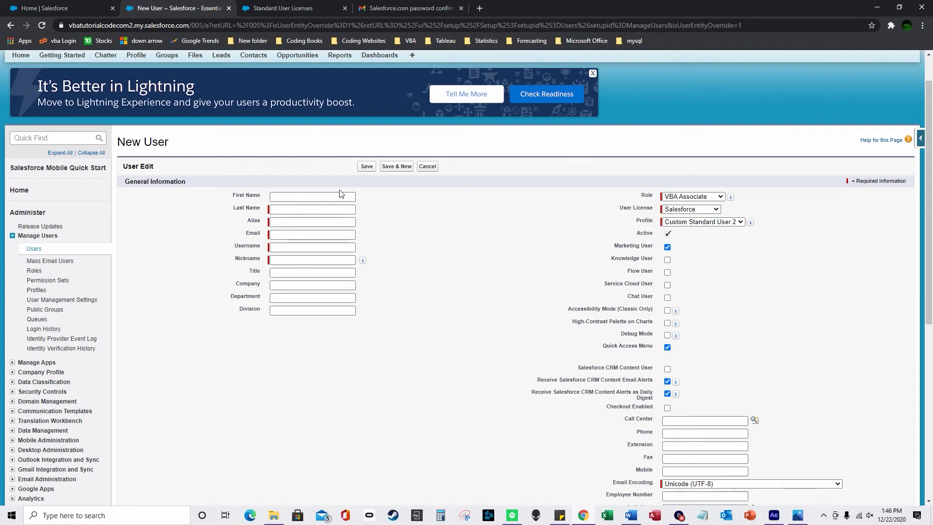
# Cancel the new-user form, switch to Lightning Experience, and log out of the admin account
pyautogui.click(427, 167)
pyautogui.click(724, 72)
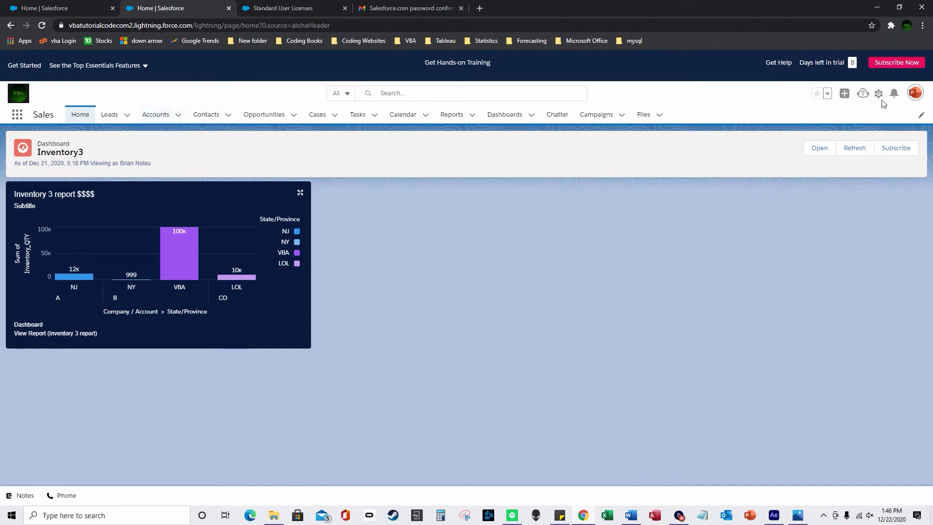
pyautogui.click(916, 93)
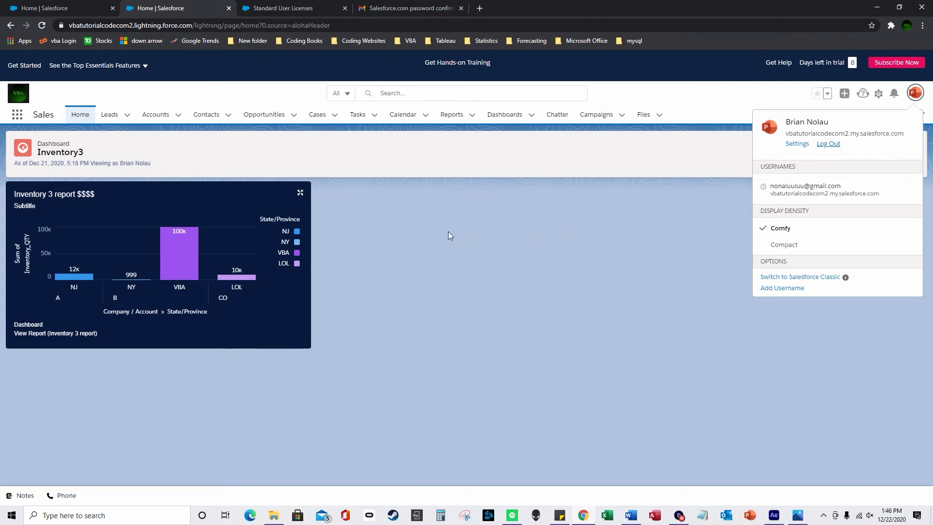
pyautogui.click(828, 144)
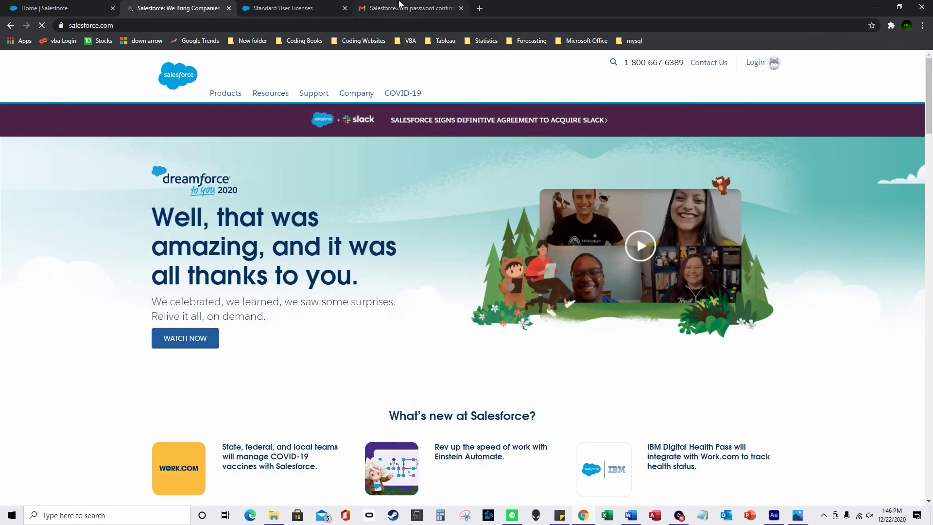
# Check the password confirmation email, then copy the org's login URL from Sticky Notes
pyautogui.click(399, 8)
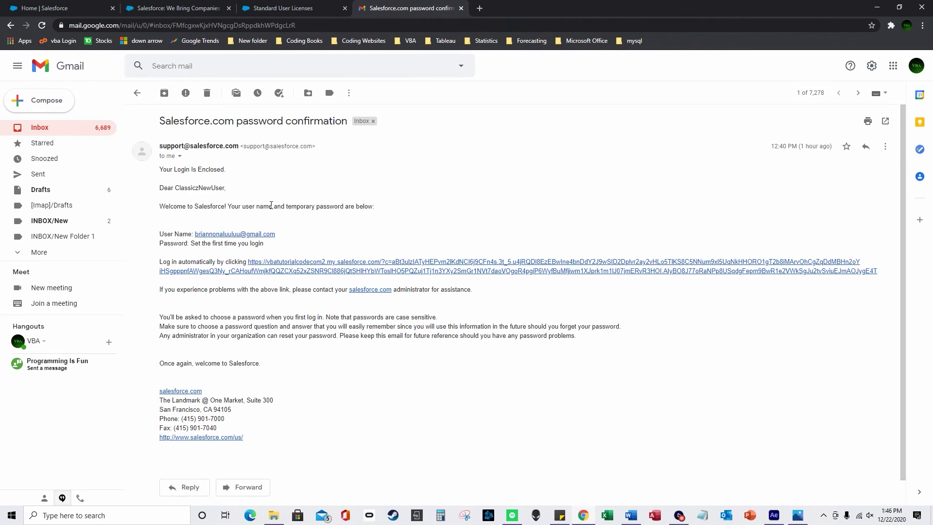
pyautogui.click(181, 5)
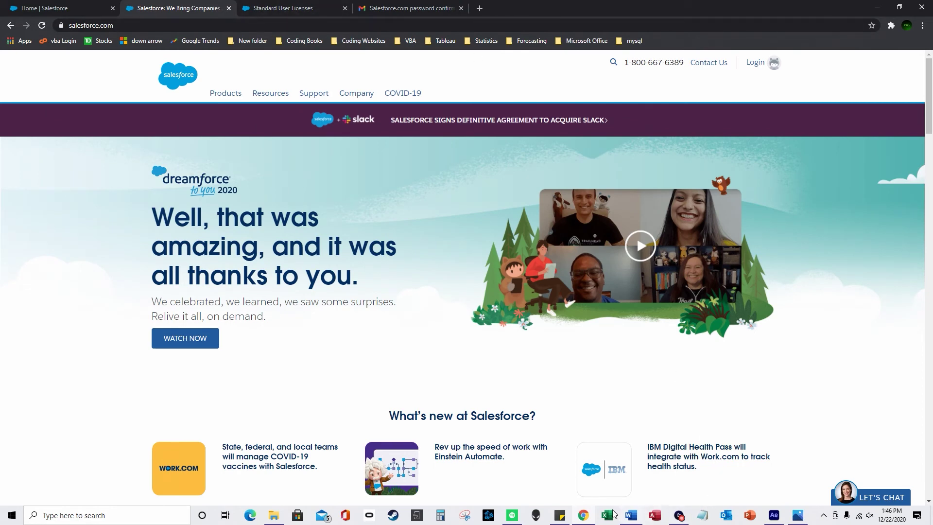
pyautogui.click(559, 516)
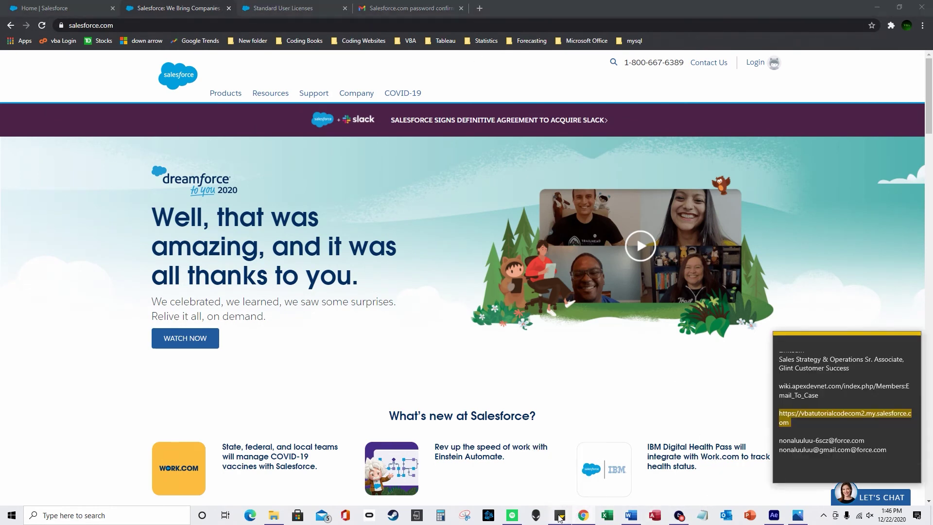
pyautogui.rightClick(852, 413)
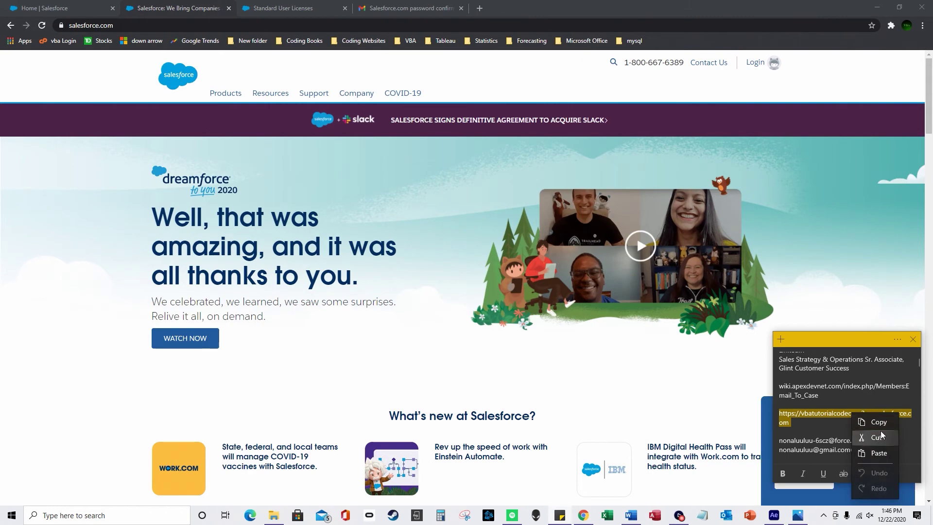
pyautogui.click(870, 433)
# Paste the org URL into Chrome's address bar and load the org's login page
pyautogui.click(196, 24)
pyautogui.hotkey('ctrl', 'v')
pyautogui.press('Return')
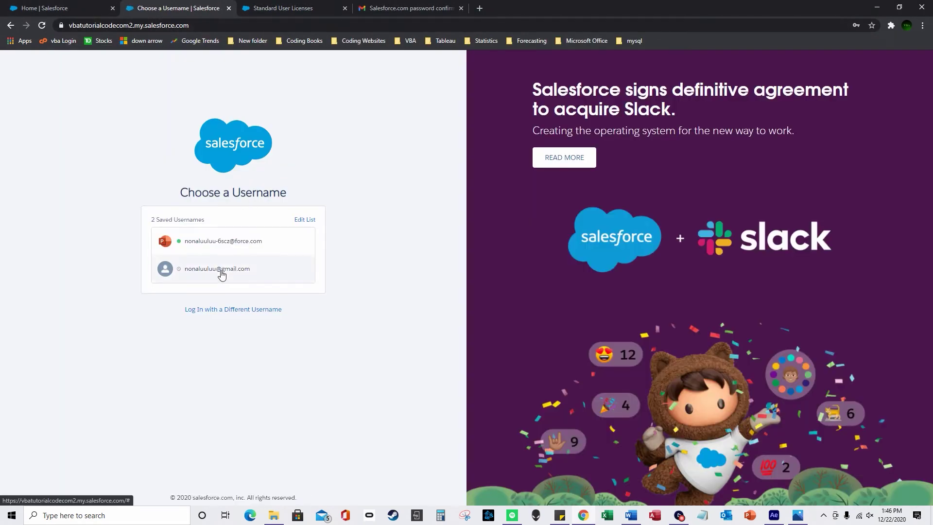
# Sign in to Salesforce with the second saved gmail username
pyautogui.click(221, 272)
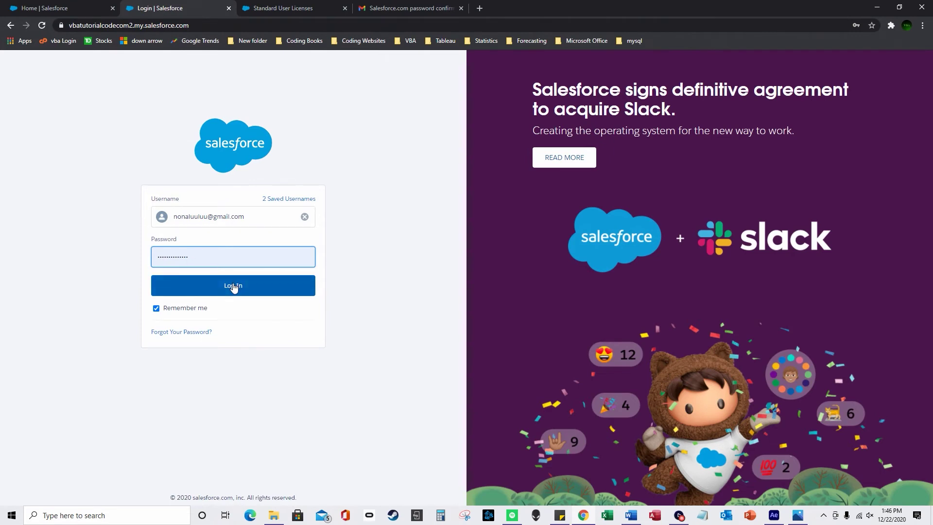
pyautogui.moveTo(249, 217); pyautogui.dragTo(173, 216)
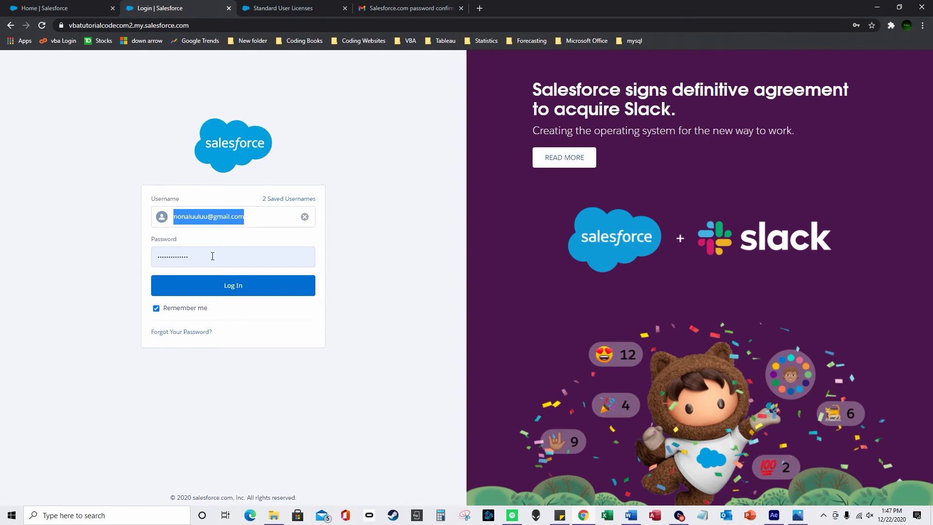
pyautogui.click(238, 290)
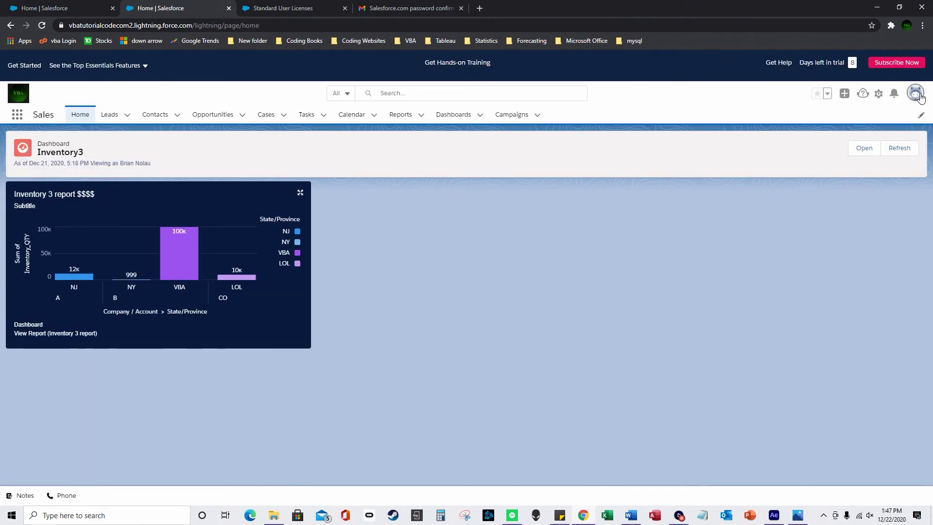
# Review the new user's Personal Information settings from the avatar menu, then go to Leads
pyautogui.click(916, 93)
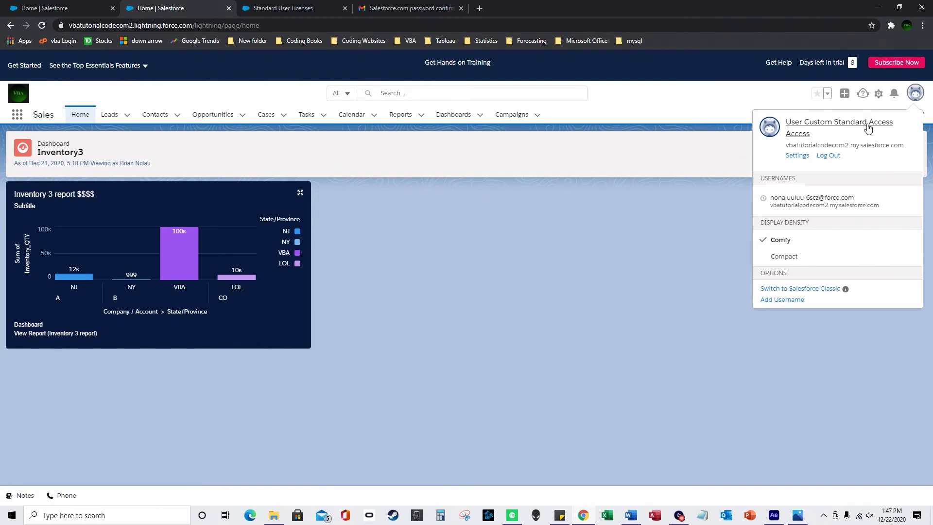
pyautogui.click(798, 155)
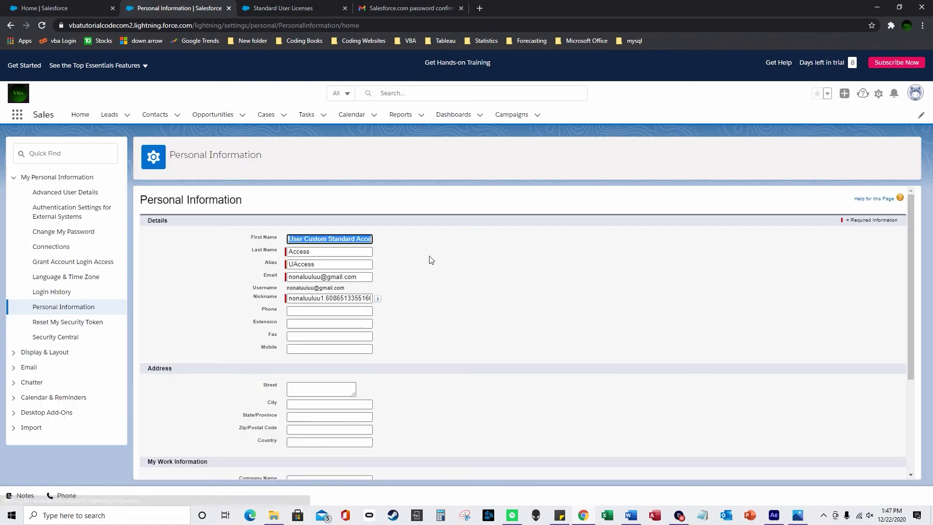
pyautogui.scroll(-1, 406, 275)
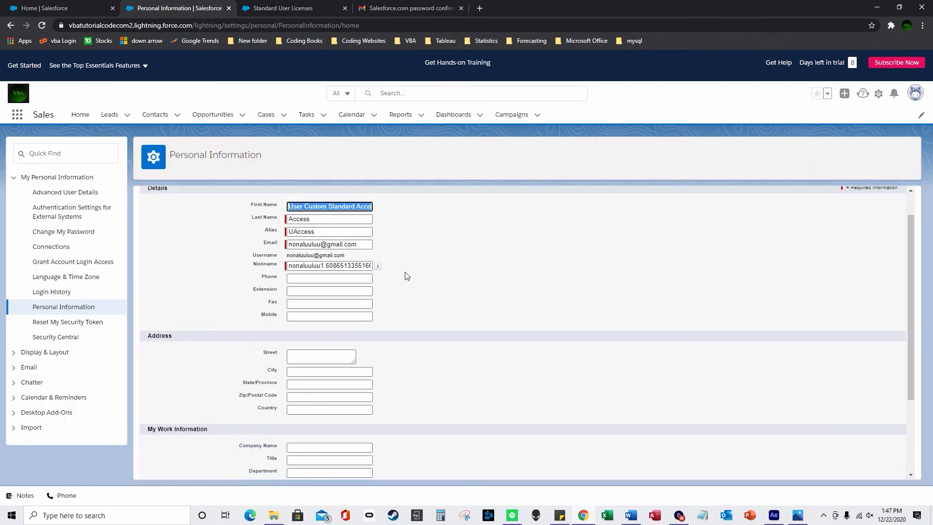
pyautogui.scroll(-4, 411, 271)
pyautogui.scroll(4, 438, 291)
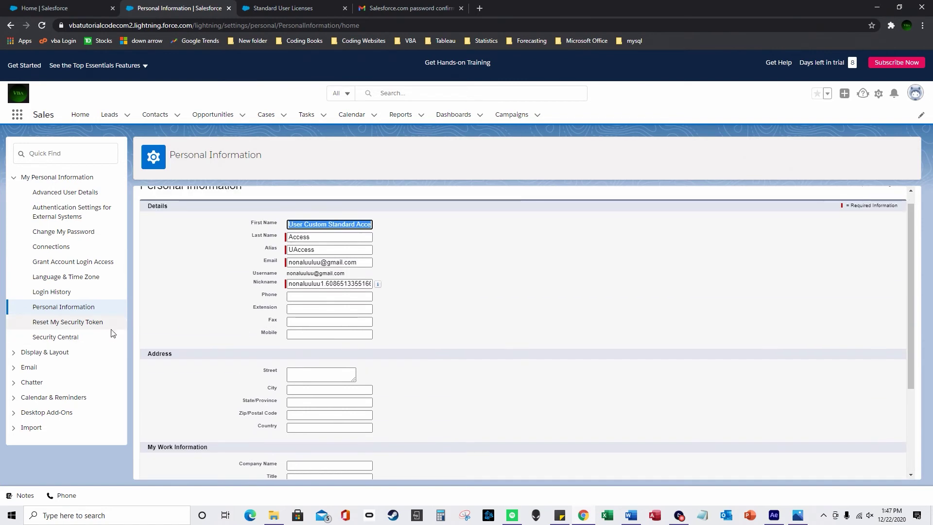
pyautogui.scroll(1, 182, 257)
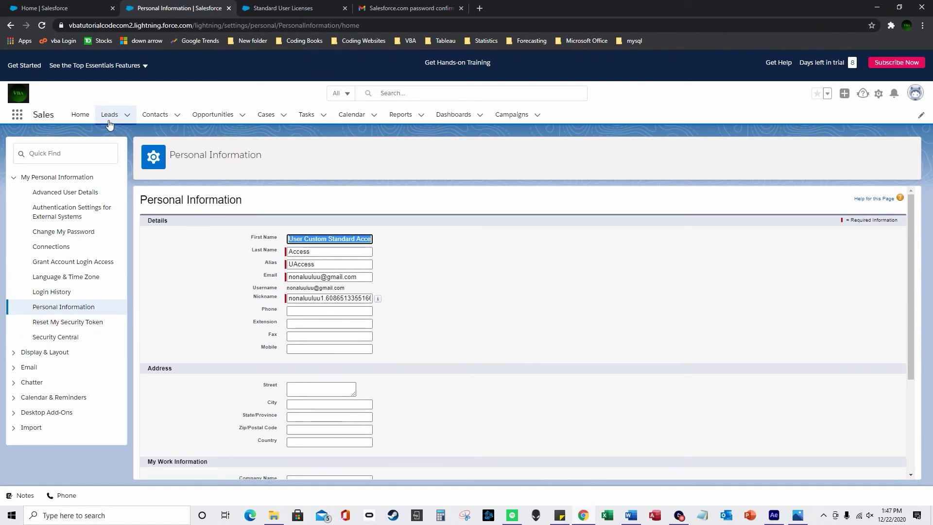
pyautogui.click(108, 115)
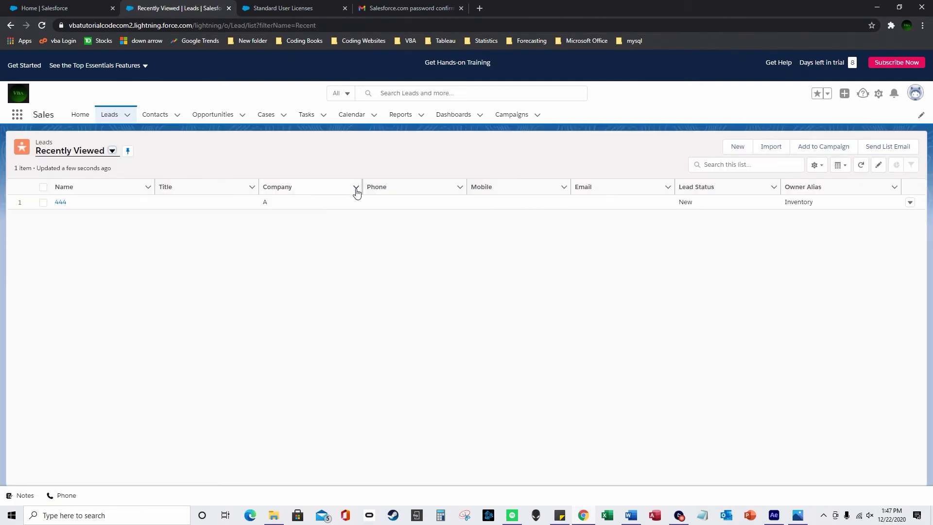
# Browse the available lead list views, then start a New list view from List View Controls
pyautogui.click(112, 151)
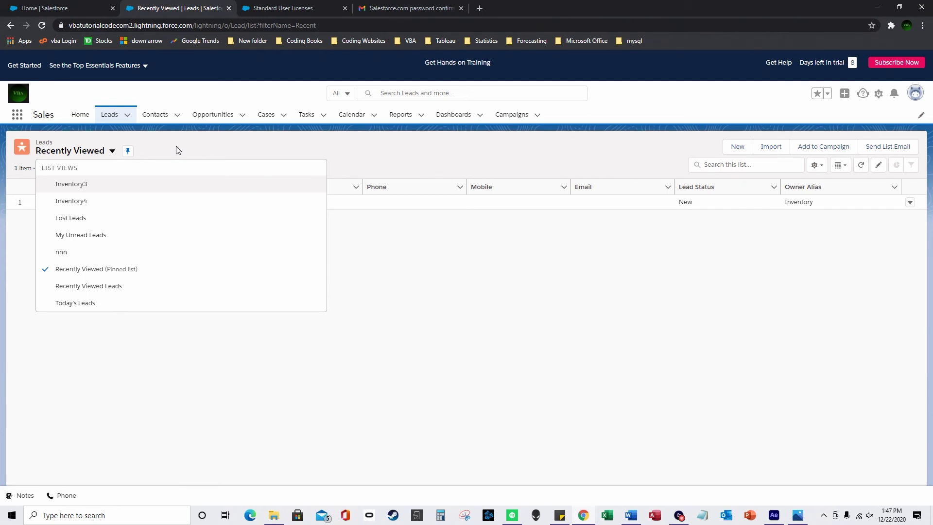
pyautogui.press('Escape')
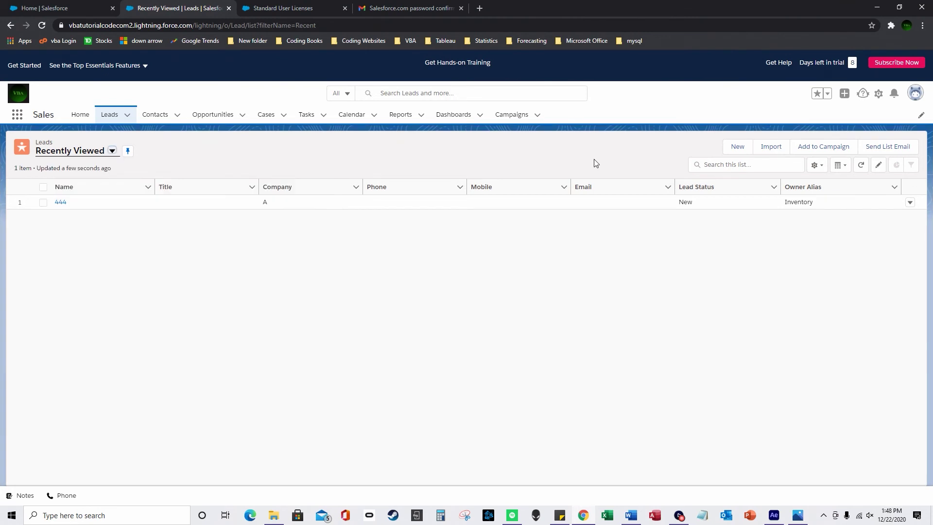
pyautogui.click(816, 166)
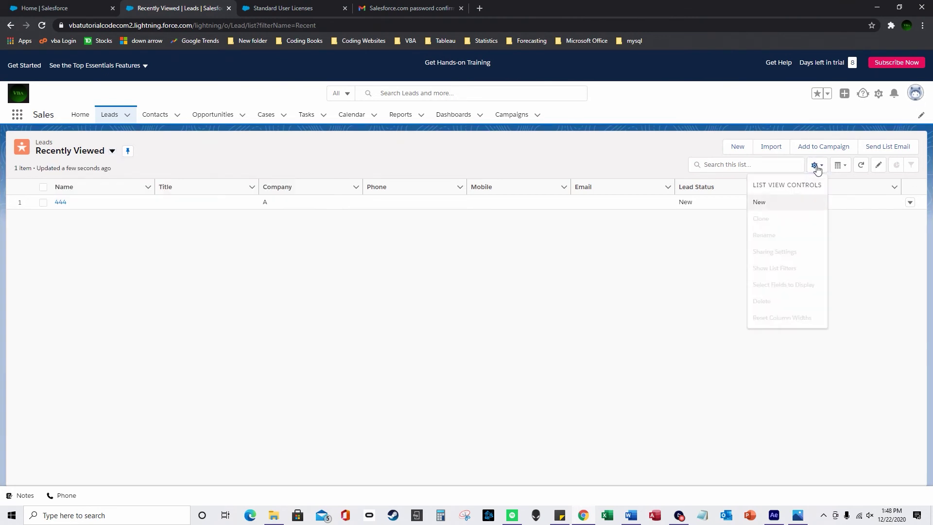
pyautogui.click(787, 208)
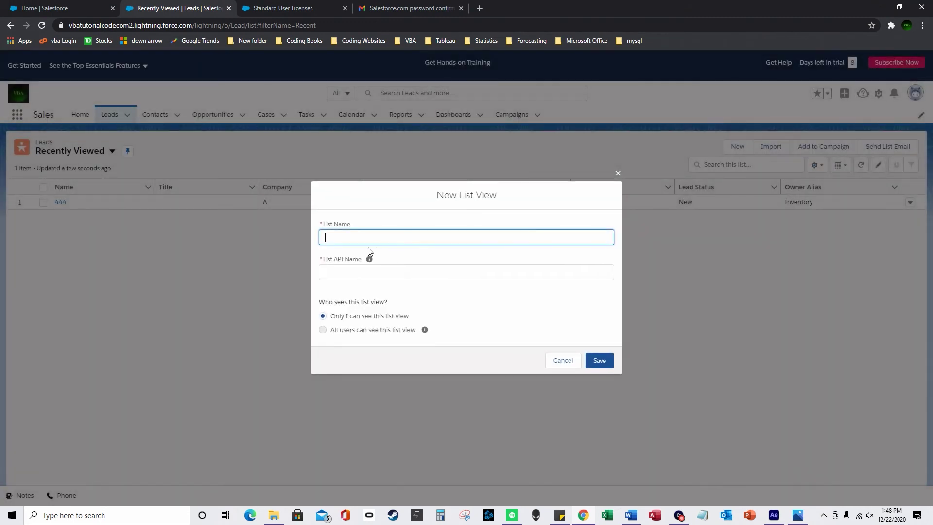
# Save a private list view named 'Custom List View new User', keeping the My leads owner filter
pyautogui.write('List')
pyautogui.hotkey('ctrl', 'a')
pyautogui.write('Custom lsit')
pyautogui.press('BackSpace')
pyautogui.press('BackSpace')
pyautogui.write('List View new User')
pyautogui.click(467, 272)
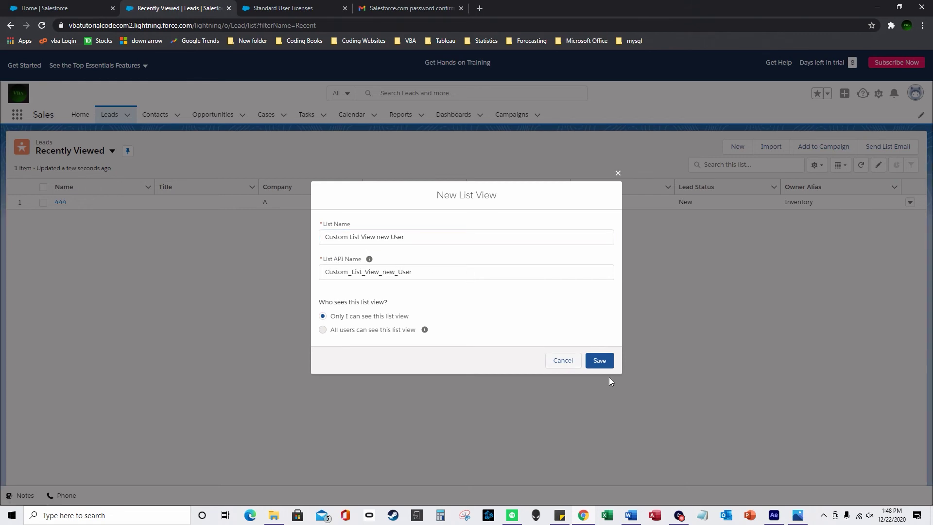
pyautogui.click(599, 360)
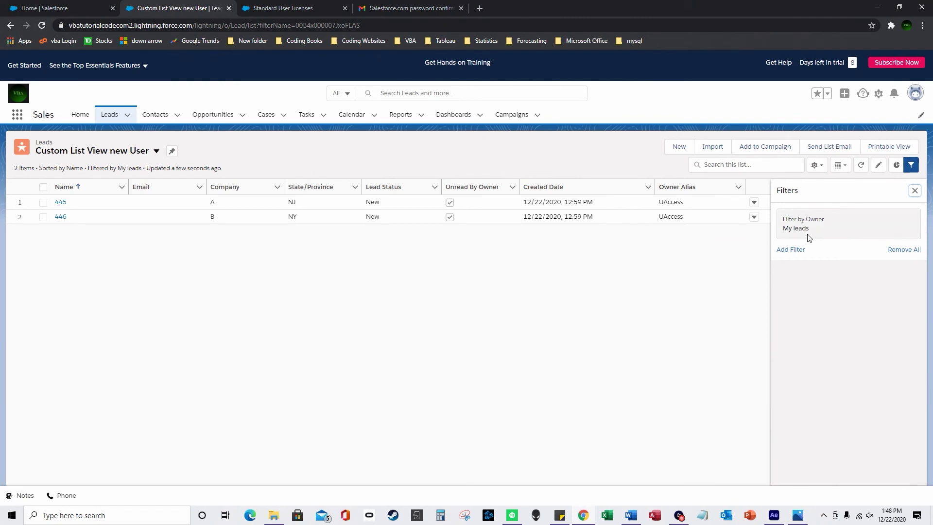
pyautogui.click(871, 231)
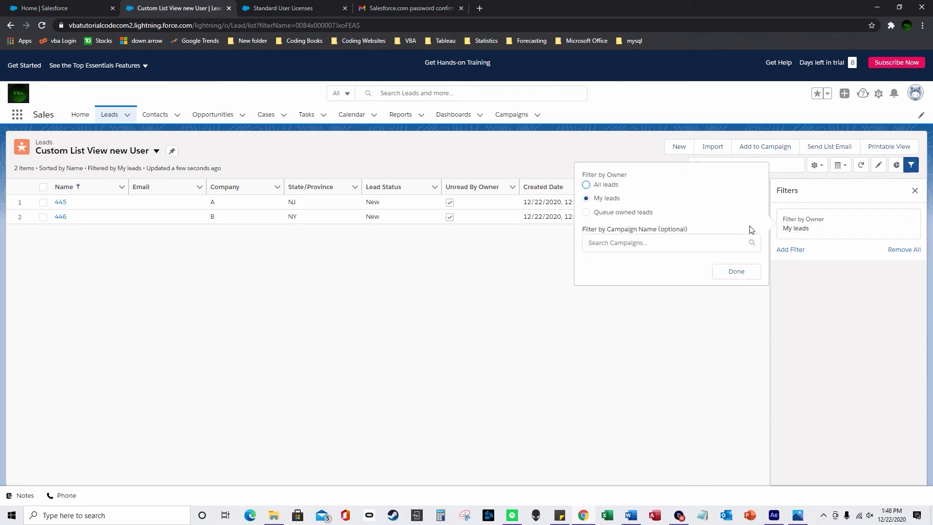
pyautogui.click(746, 271)
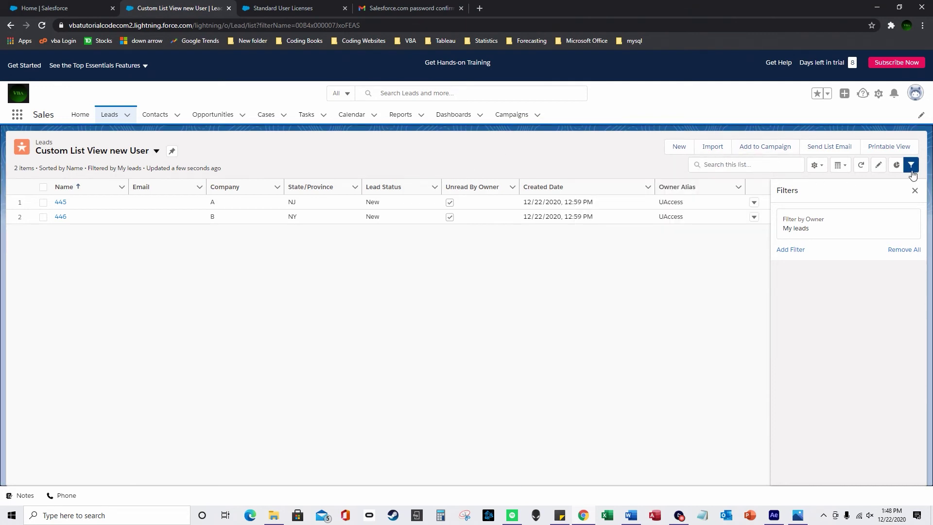
# Switch to the Inventory3 leads list view and hide the Filters panel
pyautogui.click(156, 151)
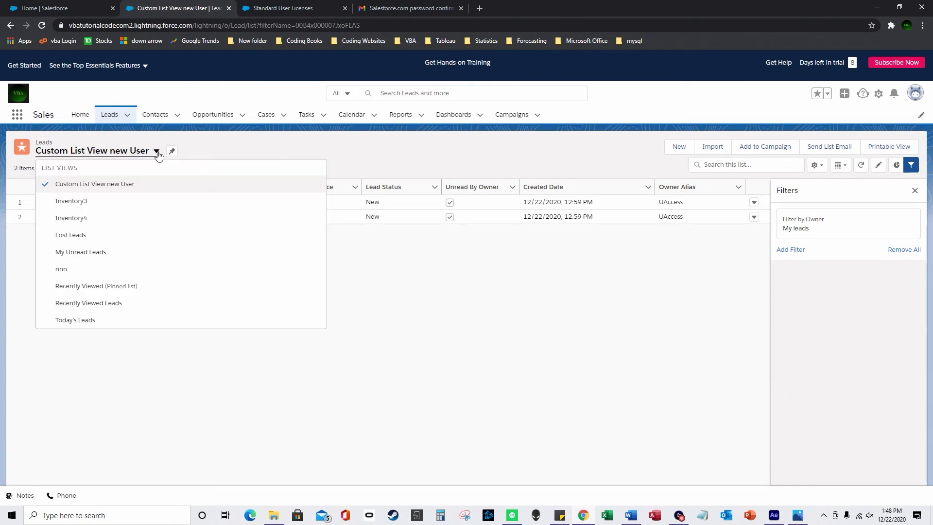
pyautogui.click(117, 204)
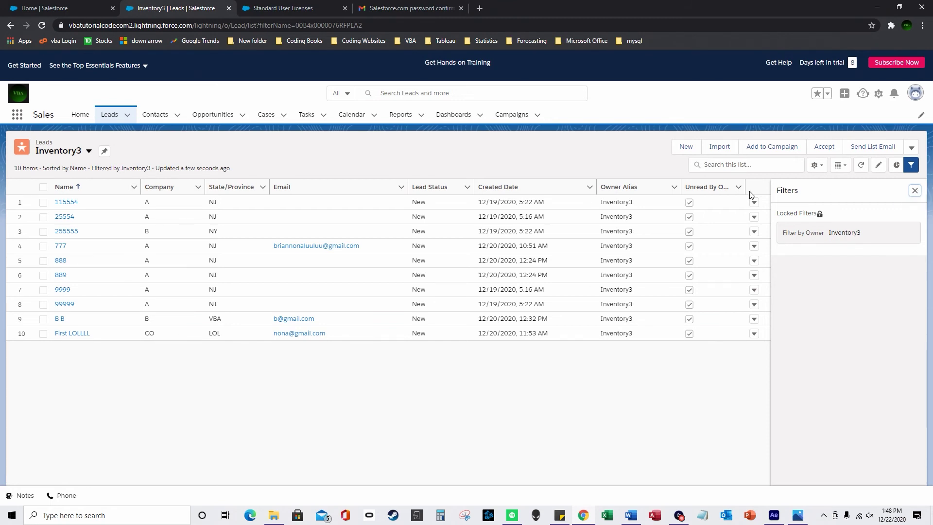
pyautogui.click(915, 191)
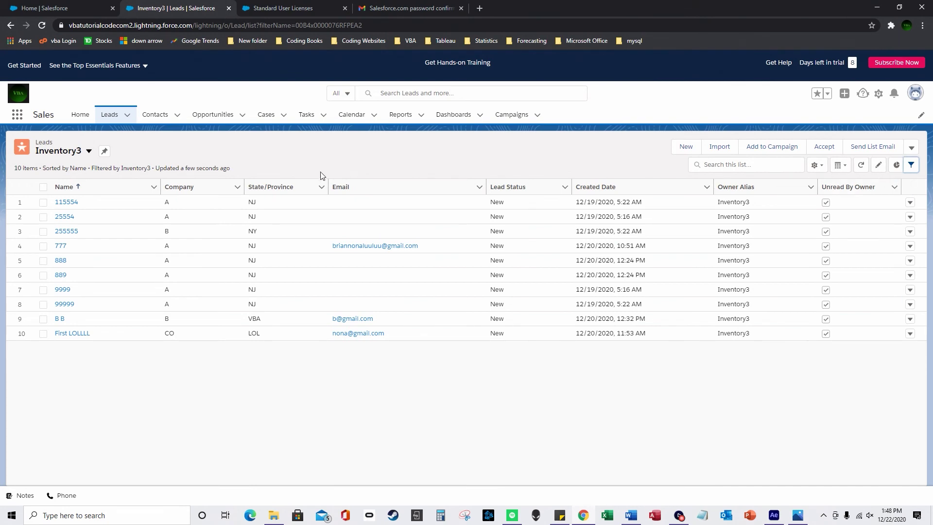
# Open lead 115554's Convert dialog, cancel without converting, and go back to the list
pyautogui.click(65, 201)
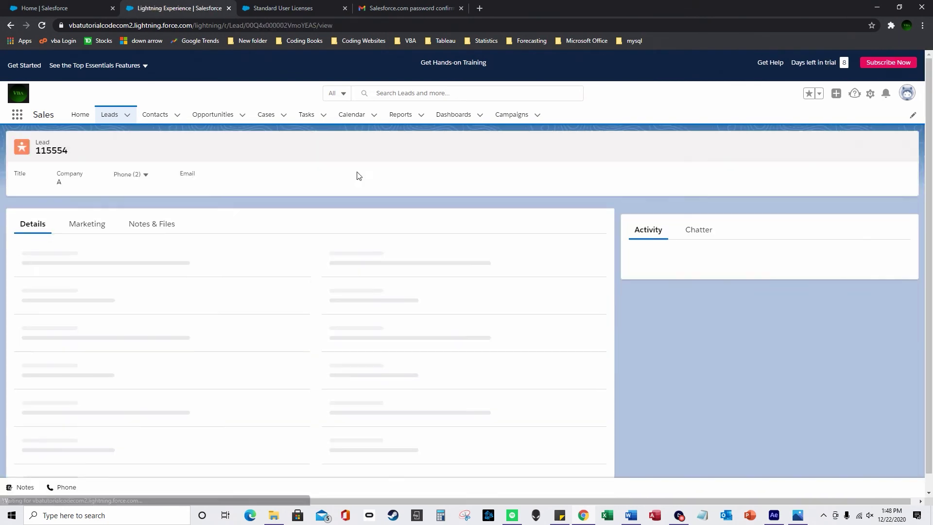
pyautogui.click(849, 153)
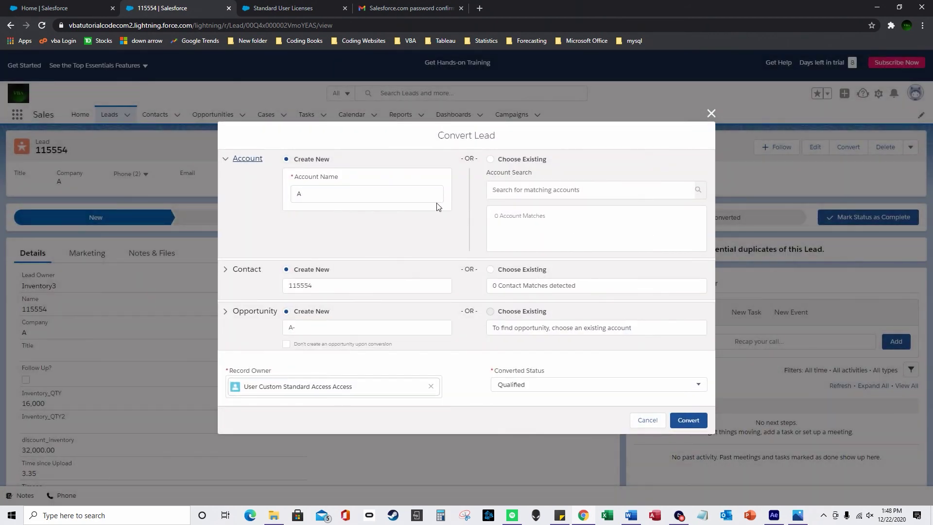
pyautogui.click(711, 113)
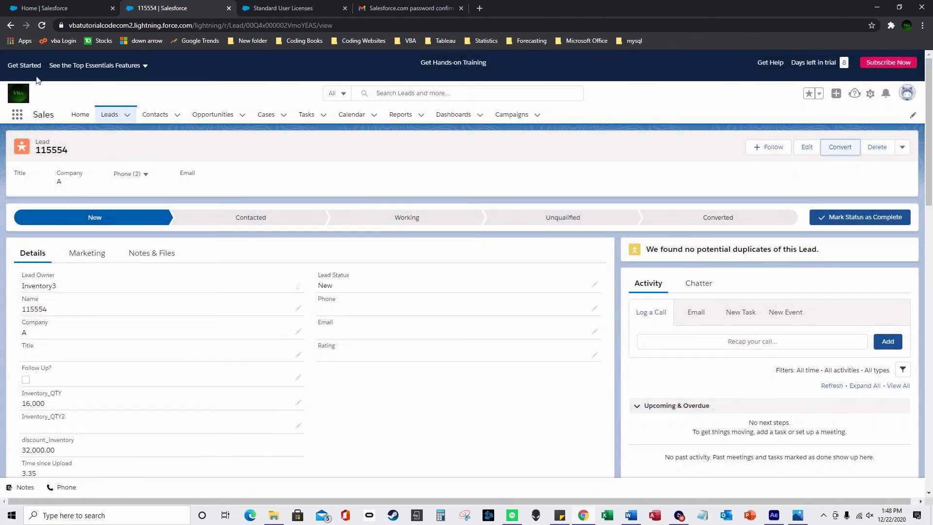
pyautogui.click(14, 27)
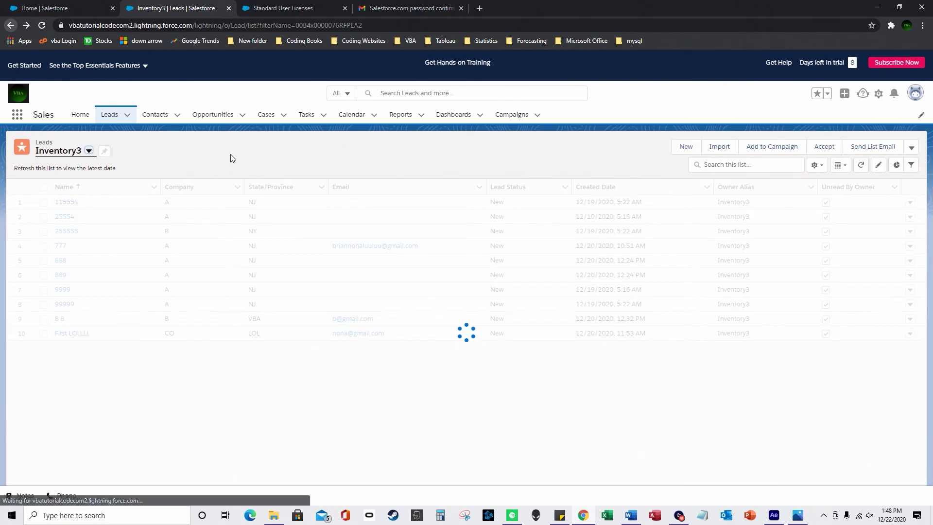
# Switch to the Custom List View new User list and open lead 445
pyautogui.click(89, 152)
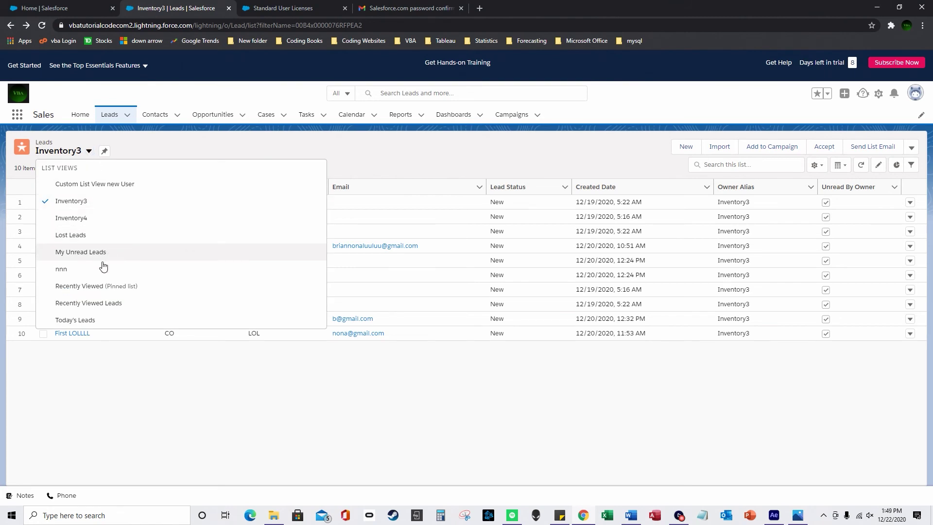
pyautogui.click(94, 184)
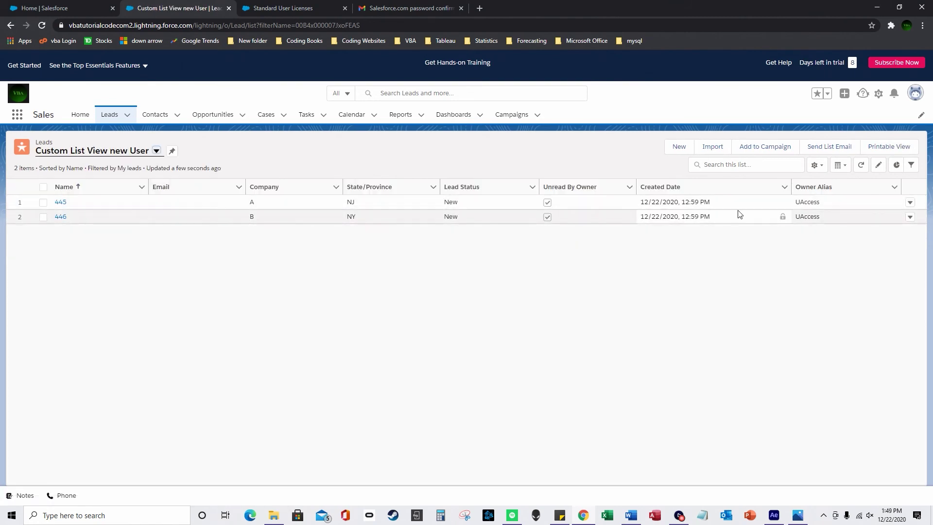
pyautogui.moveTo(805, 202); pyautogui.dragTo(824, 204)
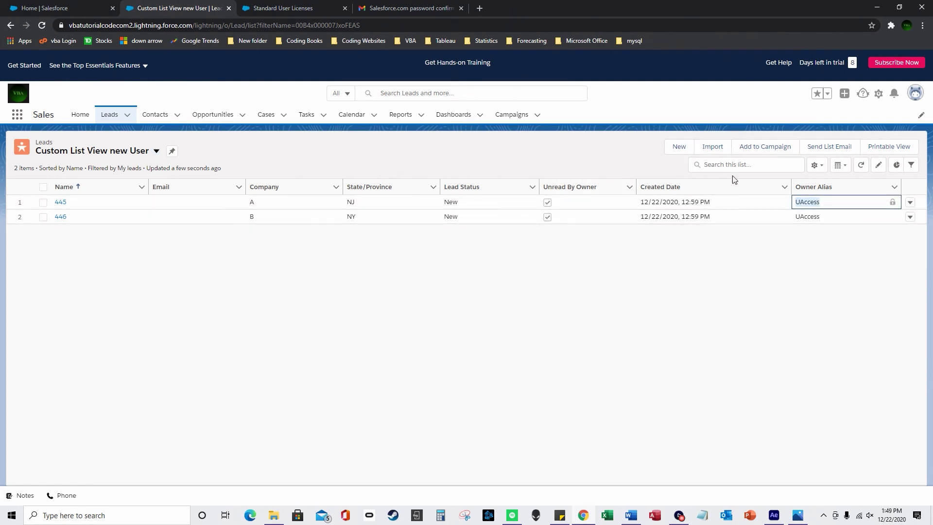
pyautogui.click(60, 202)
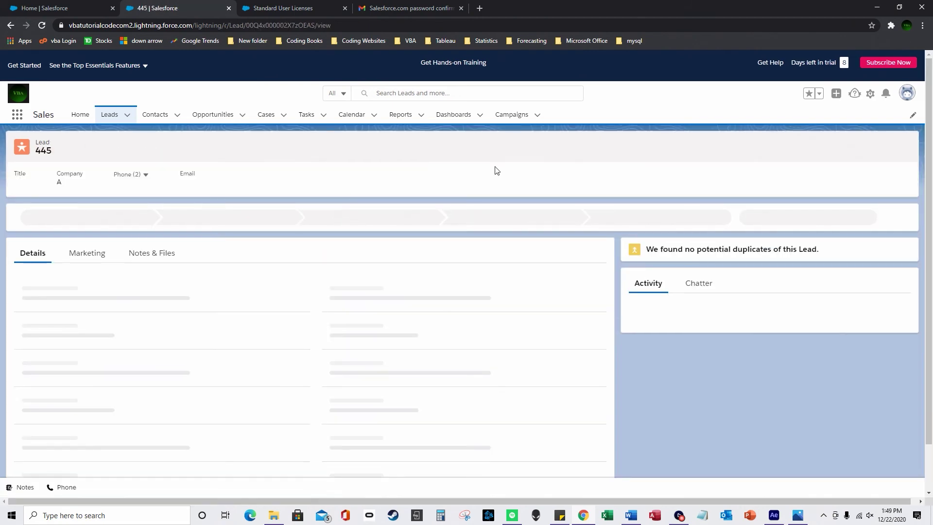
# Search queues for 'inventory' as lead 445's new owner, then cancel and return to Leads
pyautogui.click(858, 148)
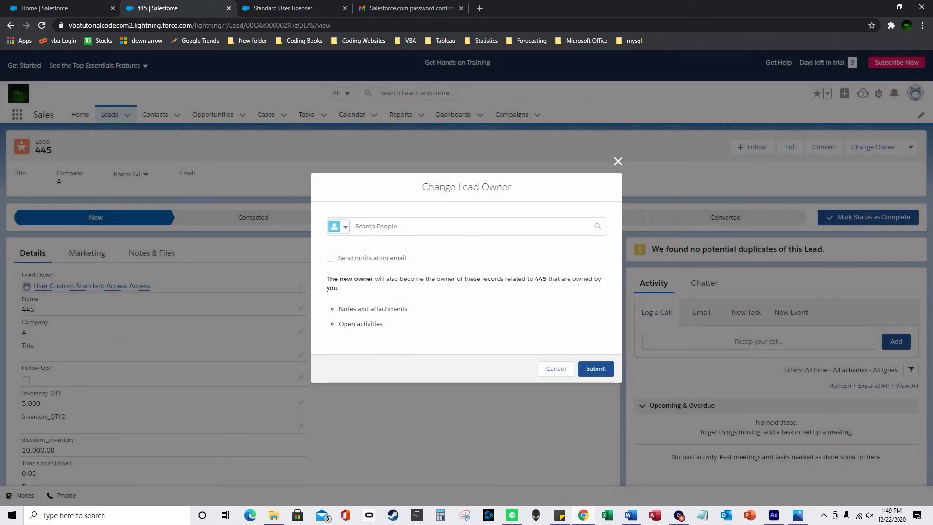
pyautogui.click(374, 228)
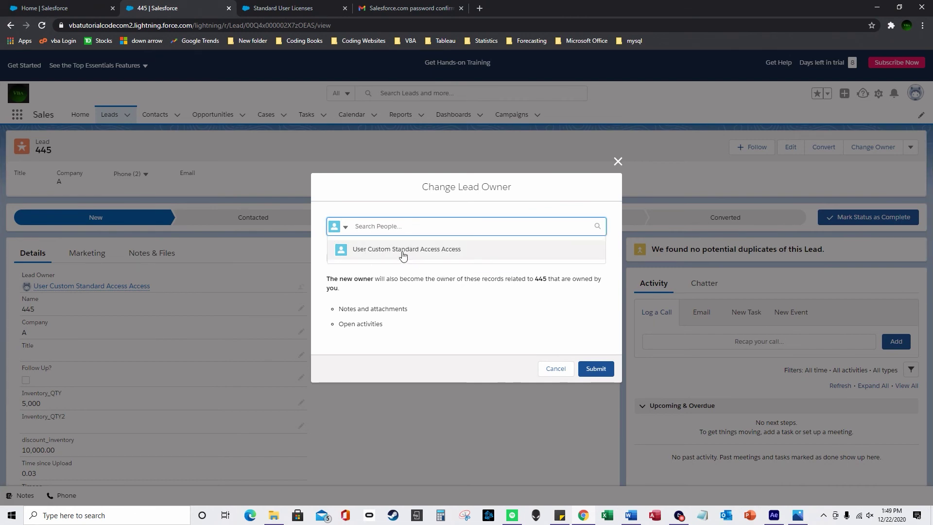
pyautogui.click(428, 269)
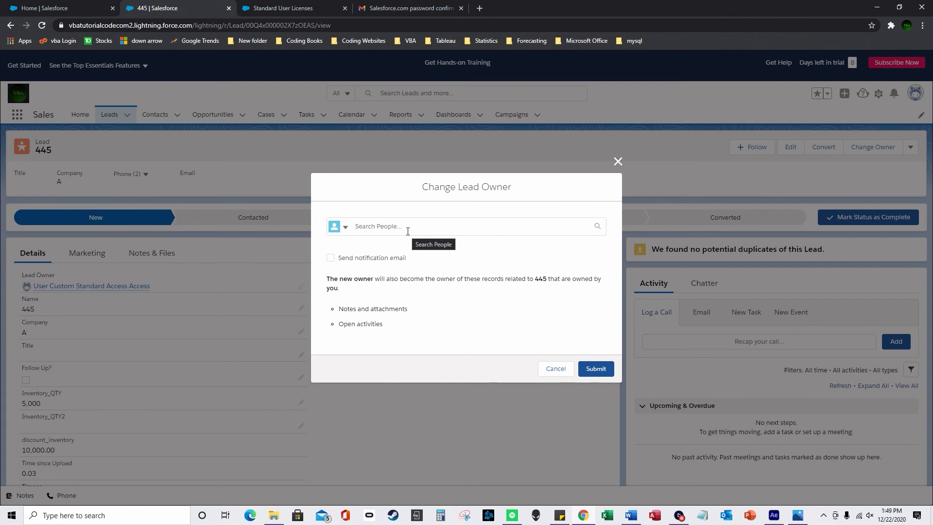
pyautogui.click(408, 231)
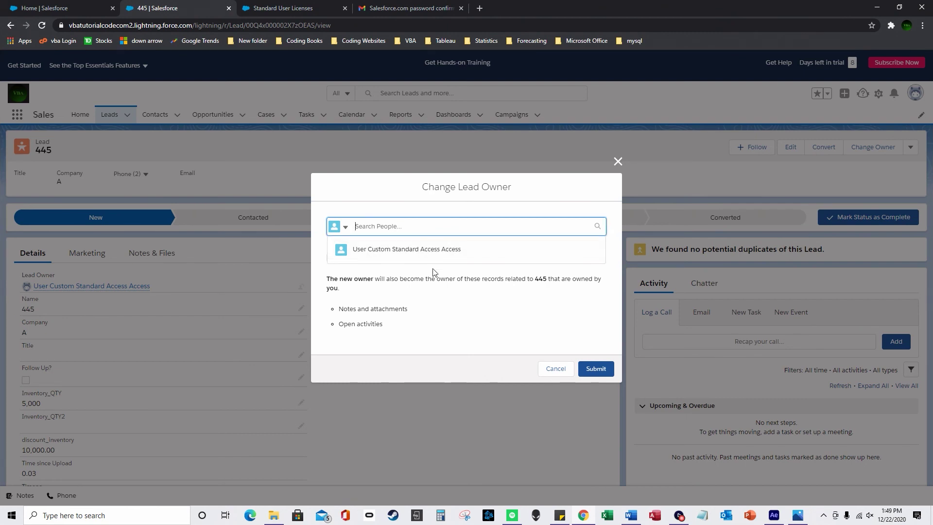
pyautogui.click(434, 272)
pyautogui.click(342, 227)
pyautogui.click(375, 263)
pyautogui.click(395, 227)
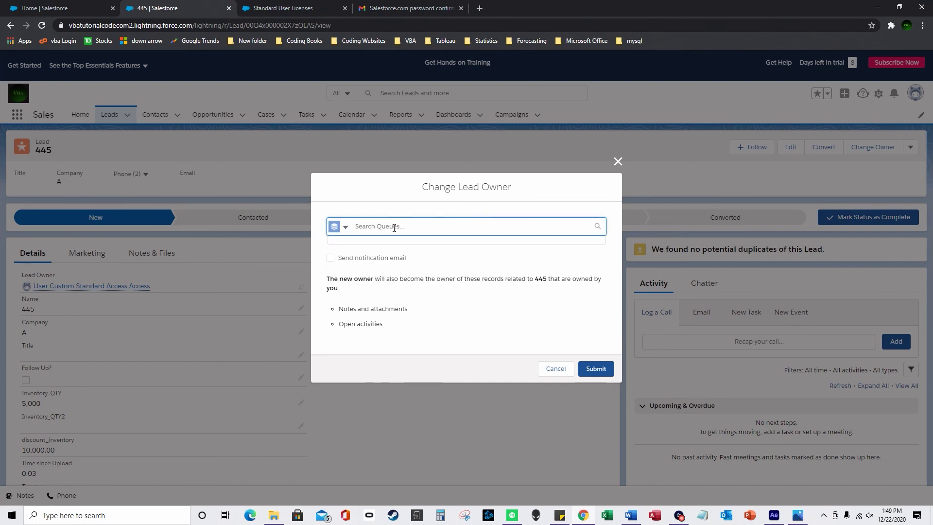
pyautogui.write('inventory')
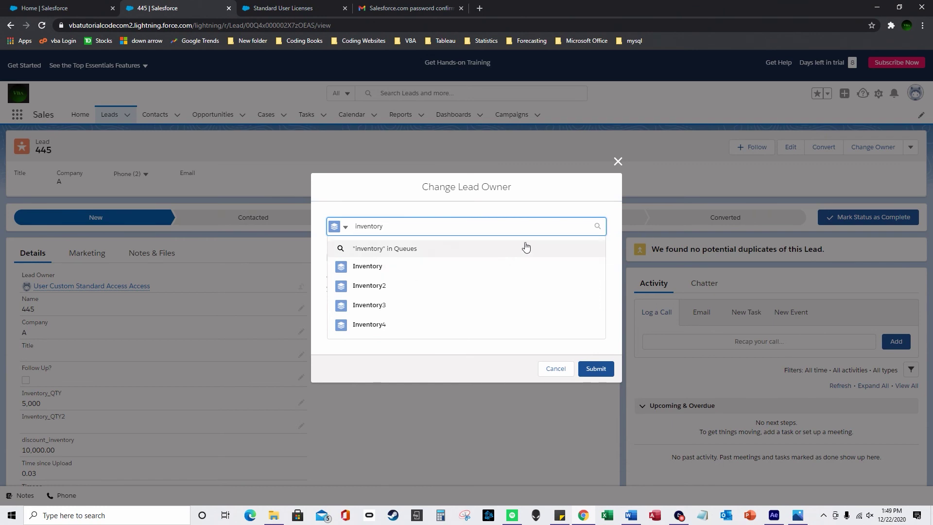
pyautogui.click(618, 161)
pyautogui.click(110, 115)
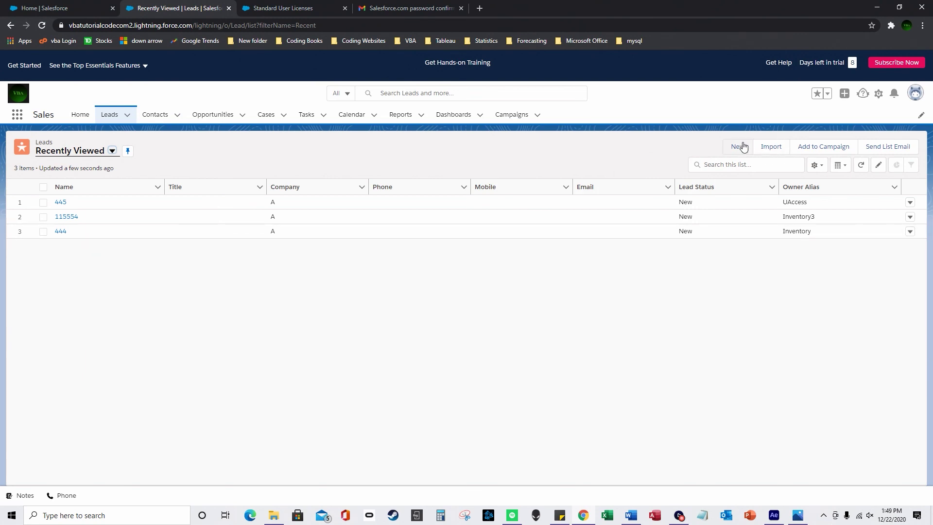
pyautogui.click(773, 149)
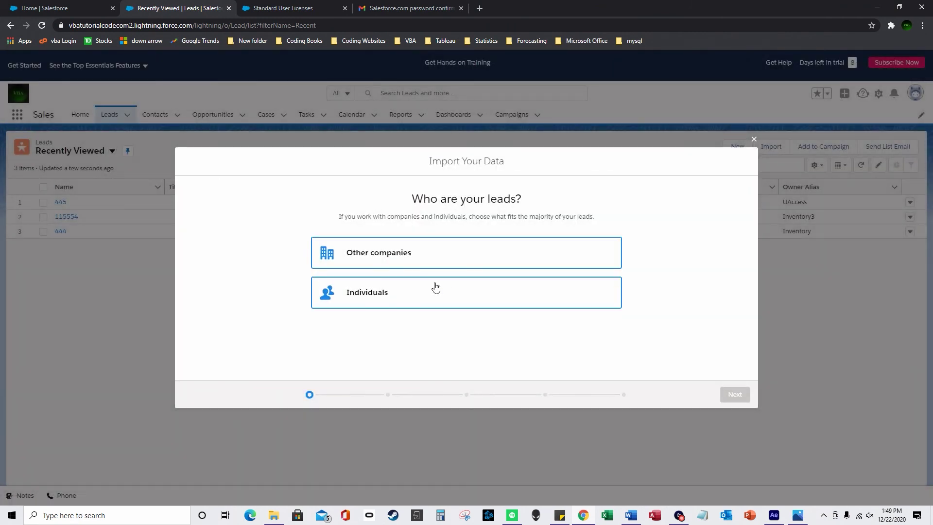
pyautogui.click(439, 296)
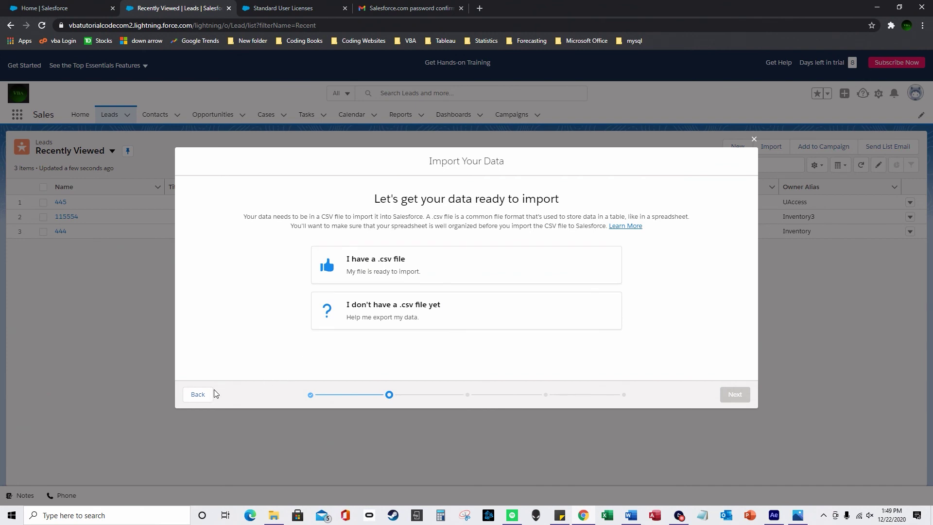
pyautogui.click(197, 394)
pyautogui.click(754, 140)
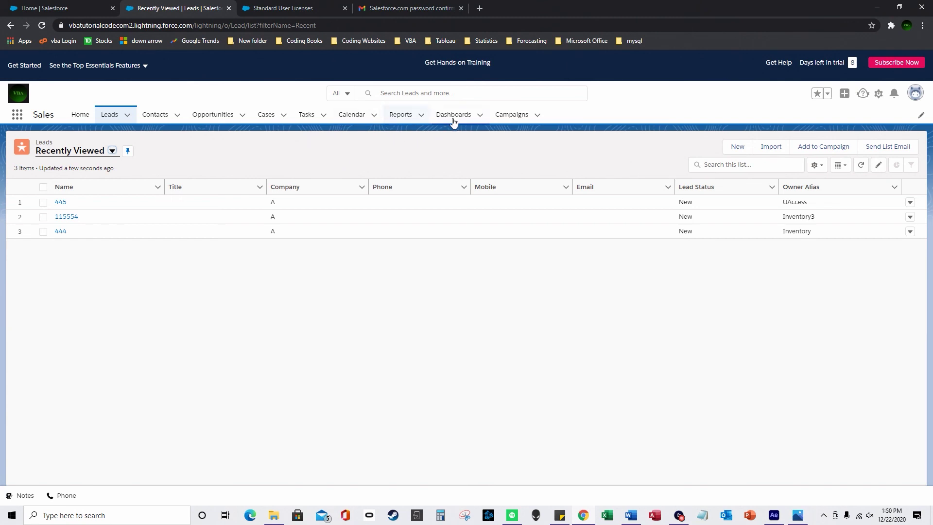
# Open the Campaigns list and browse addable navigation items, closing both dialogs unsaved
pyautogui.click(510, 116)
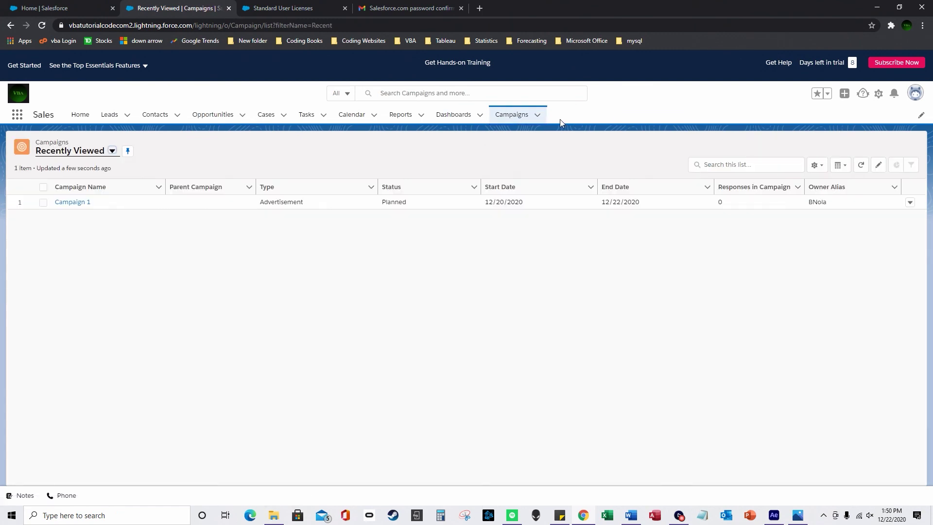
pyautogui.click(921, 115)
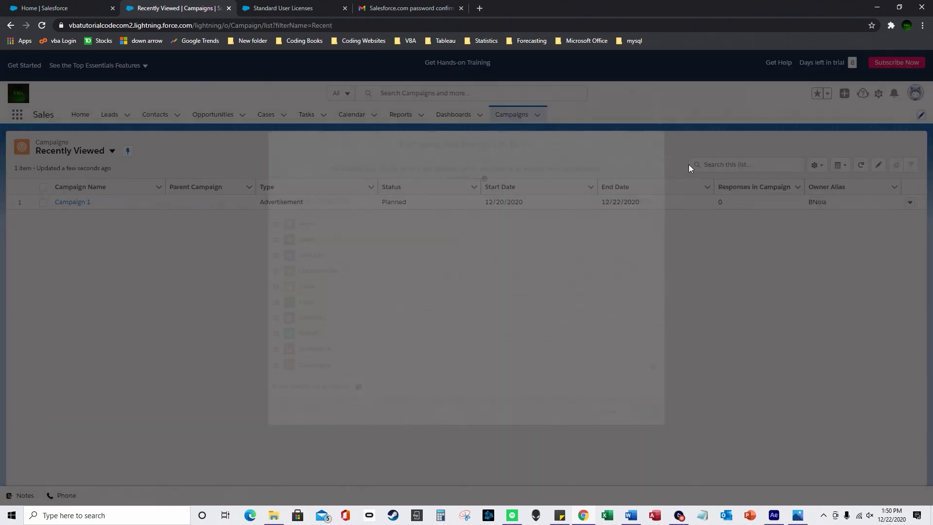
pyautogui.click(624, 200)
pyautogui.click(301, 148)
pyautogui.click(667, 65)
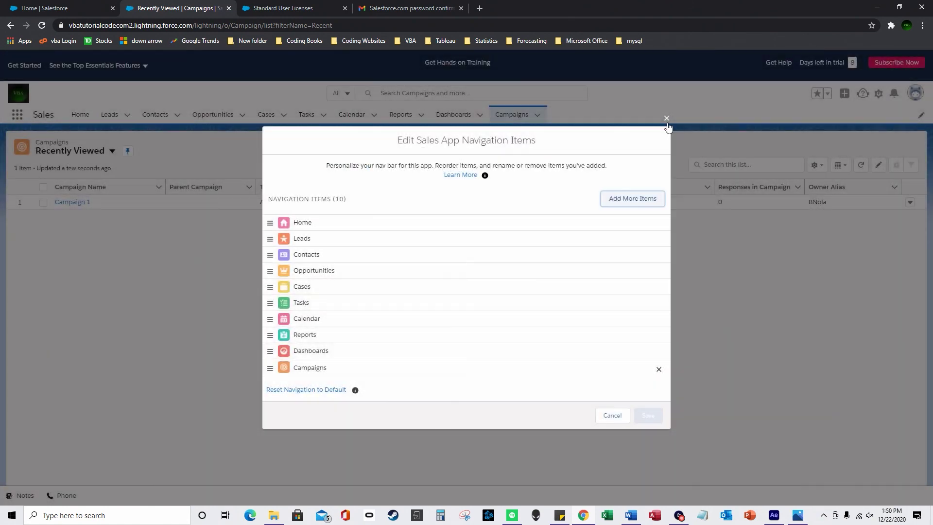
pyautogui.click(667, 119)
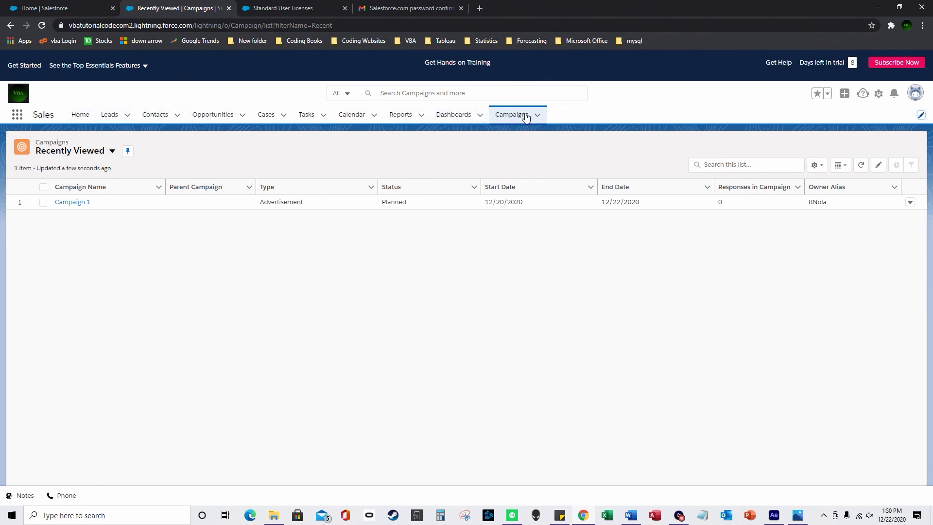
# Open Campaign 1 and check the actions menu for its 14 campaign members
pyautogui.click(80, 203)
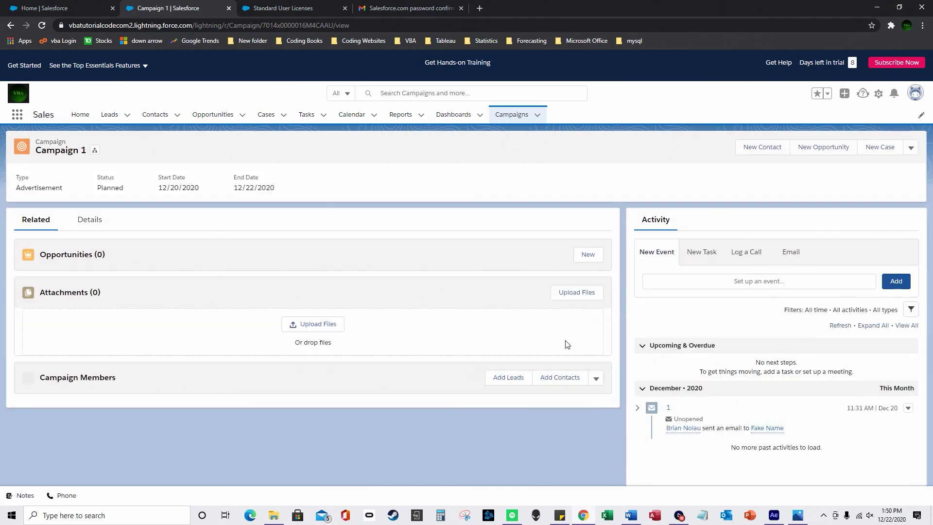
pyautogui.scroll(-1, 583, 359)
pyautogui.click(589, 314)
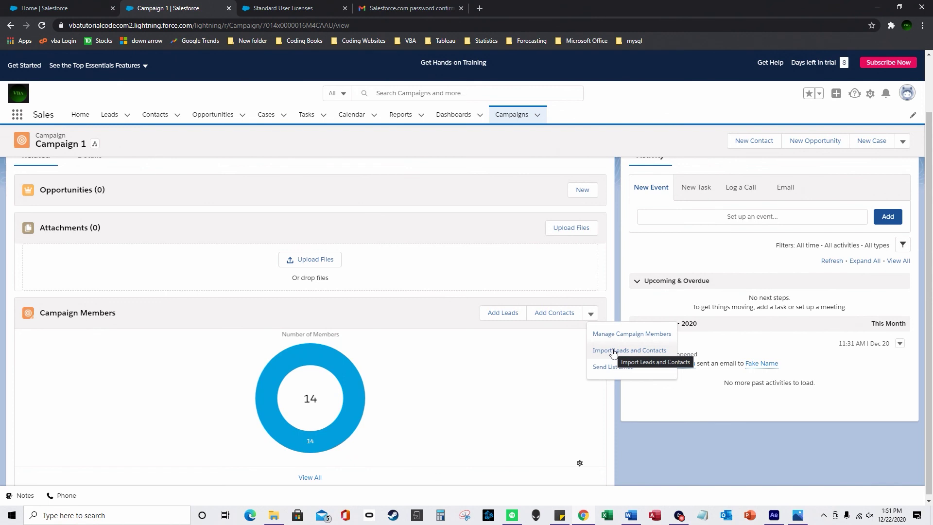
pyautogui.click(579, 353)
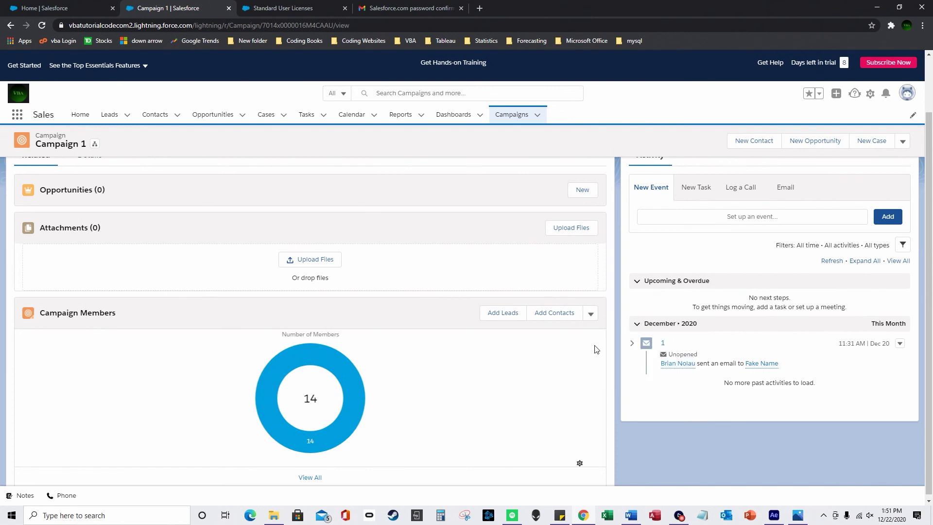
pyautogui.click(592, 314)
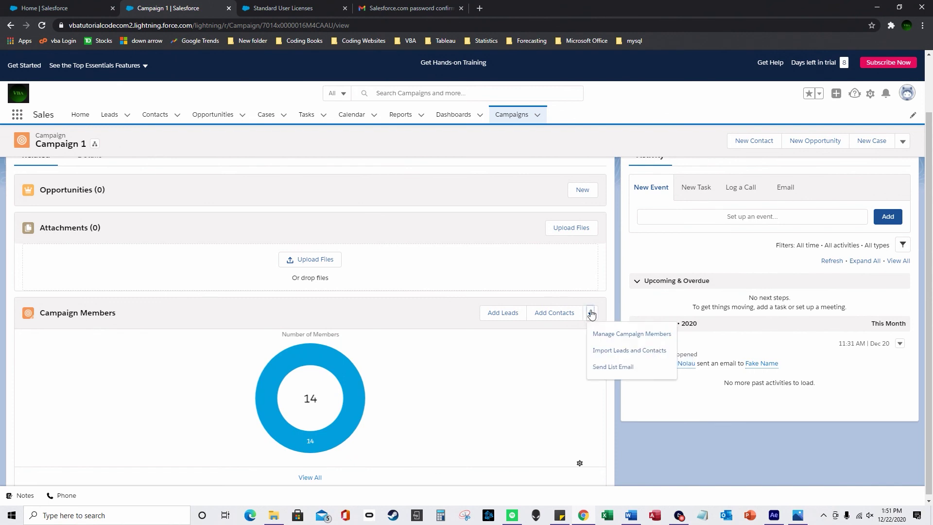
pyautogui.click(563, 353)
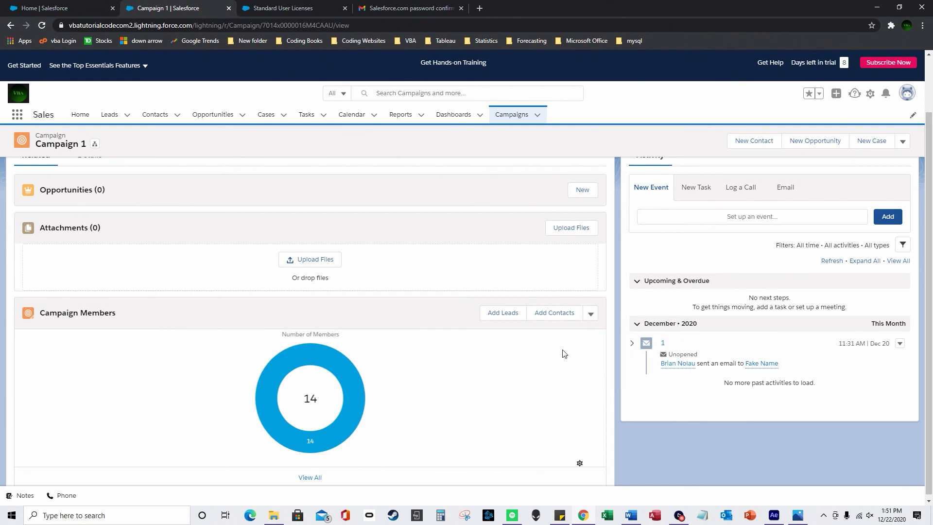
# Start an email from Campaign 1's Activity panel, then go to the recently viewed Contacts list
pyautogui.scroll(2, 465, 360)
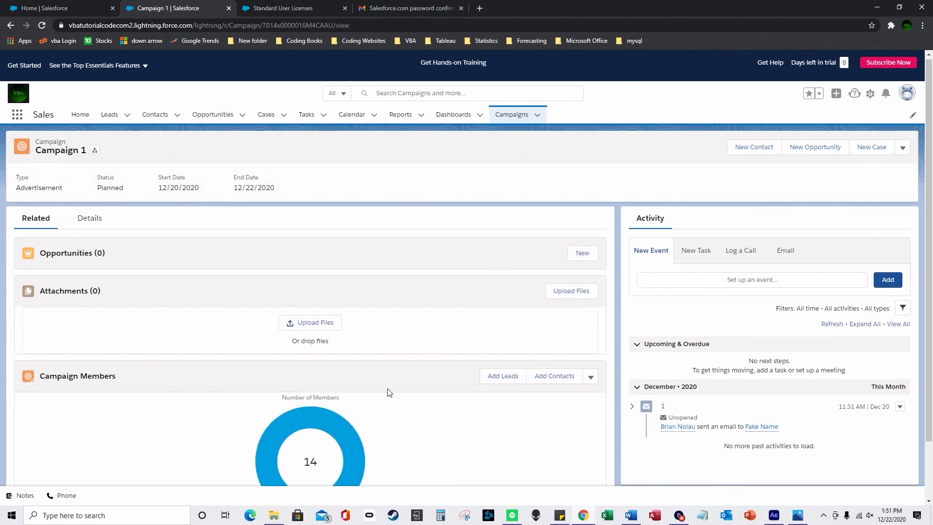
pyautogui.scroll(-2, 387, 390)
pyautogui.scroll(4, 532, 362)
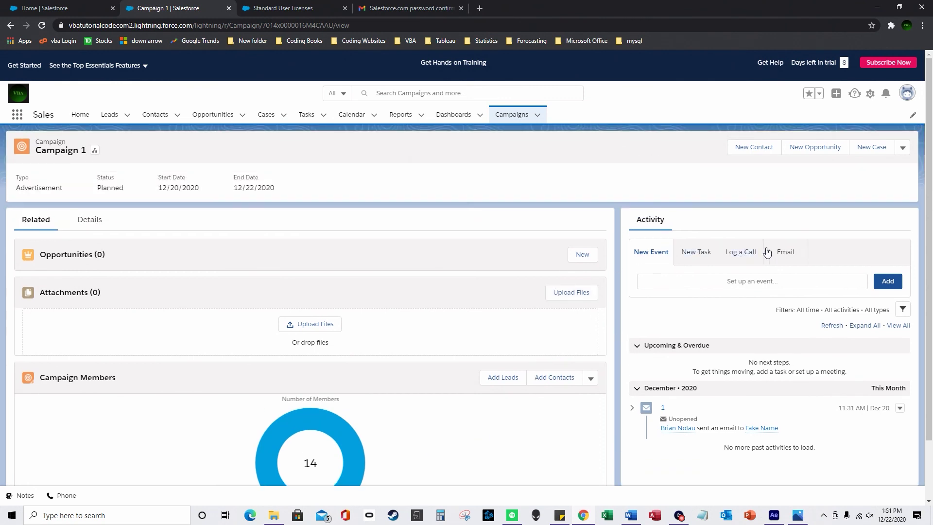
pyautogui.click(778, 253)
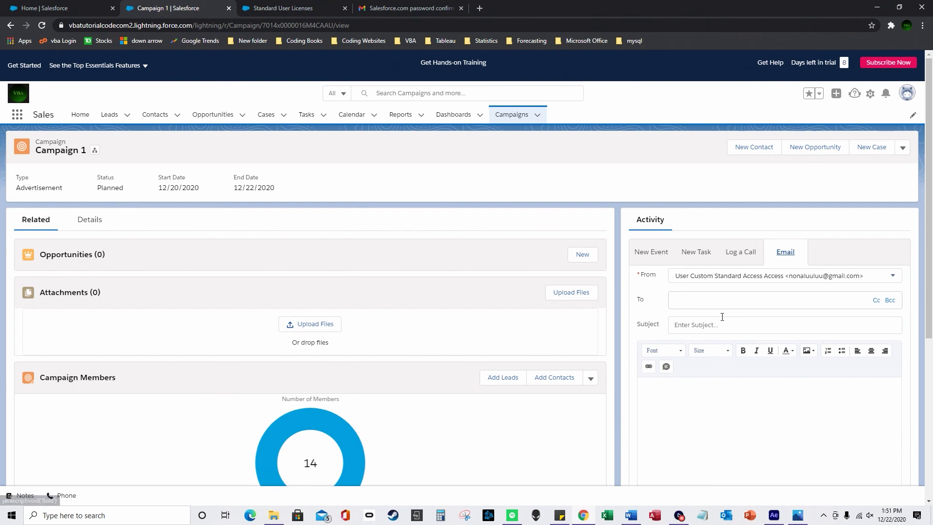
pyautogui.click(154, 115)
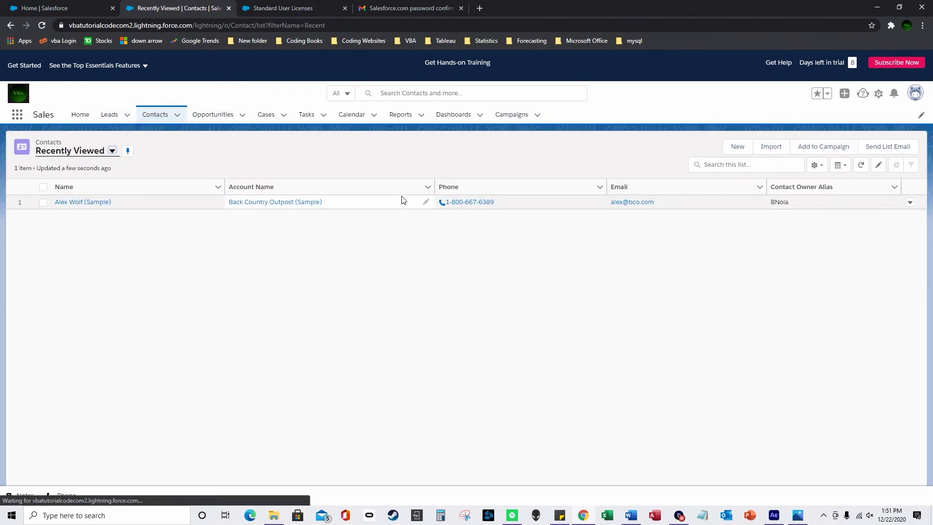
# Open the Back Country Outpost (Sample) contact, start a blank email, and scroll the record
pyautogui.click(92, 206)
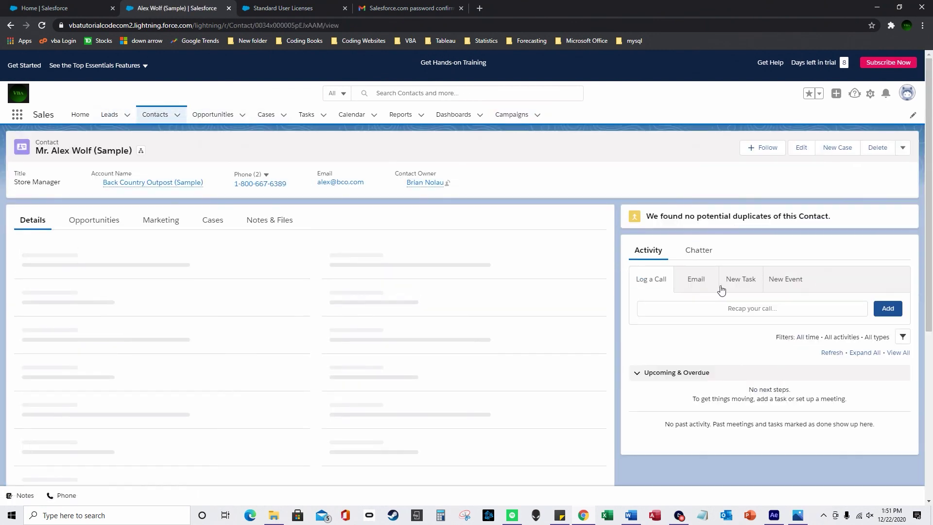
pyautogui.click(696, 279)
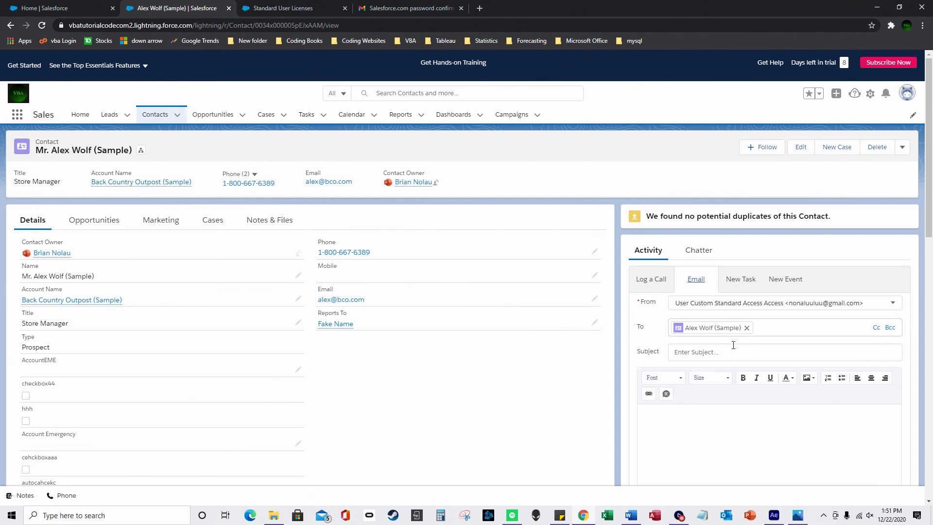
pyautogui.scroll(-3, 721, 354)
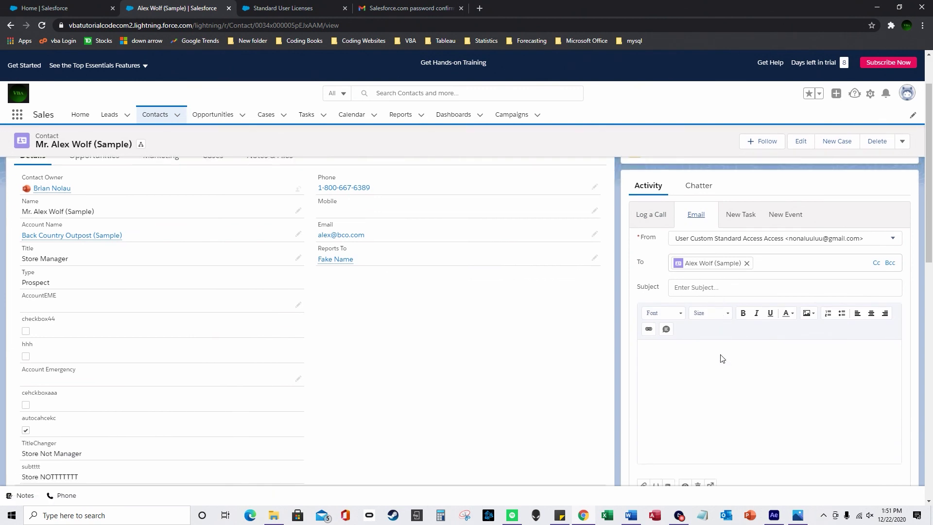
pyautogui.scroll(-1, 744, 351)
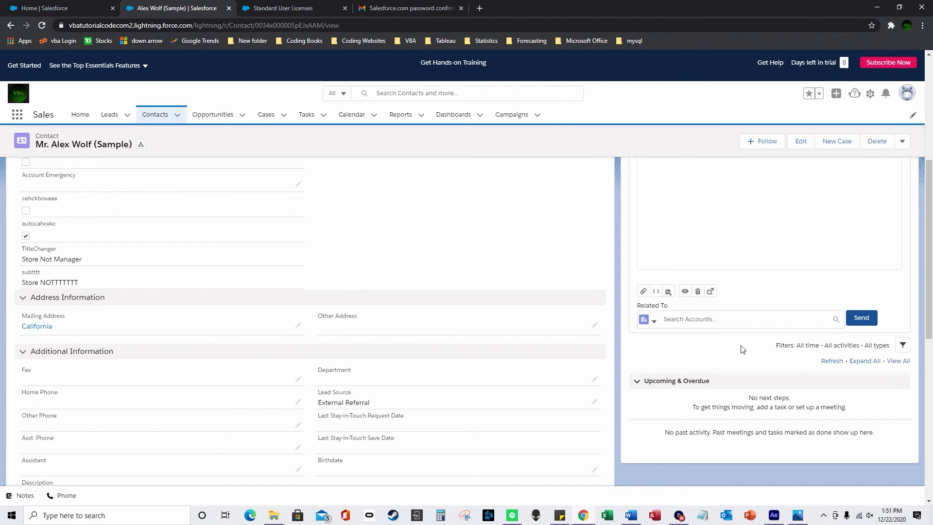
pyautogui.scroll(6, 542, 315)
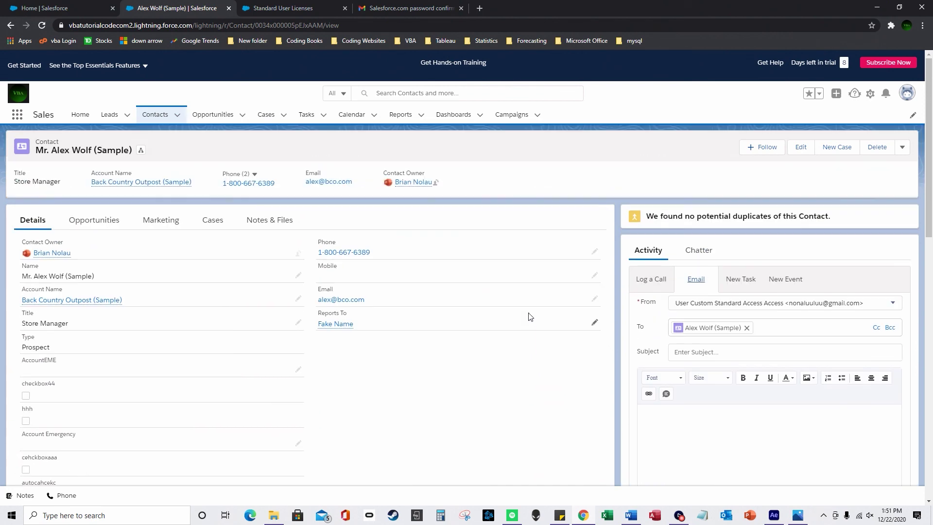